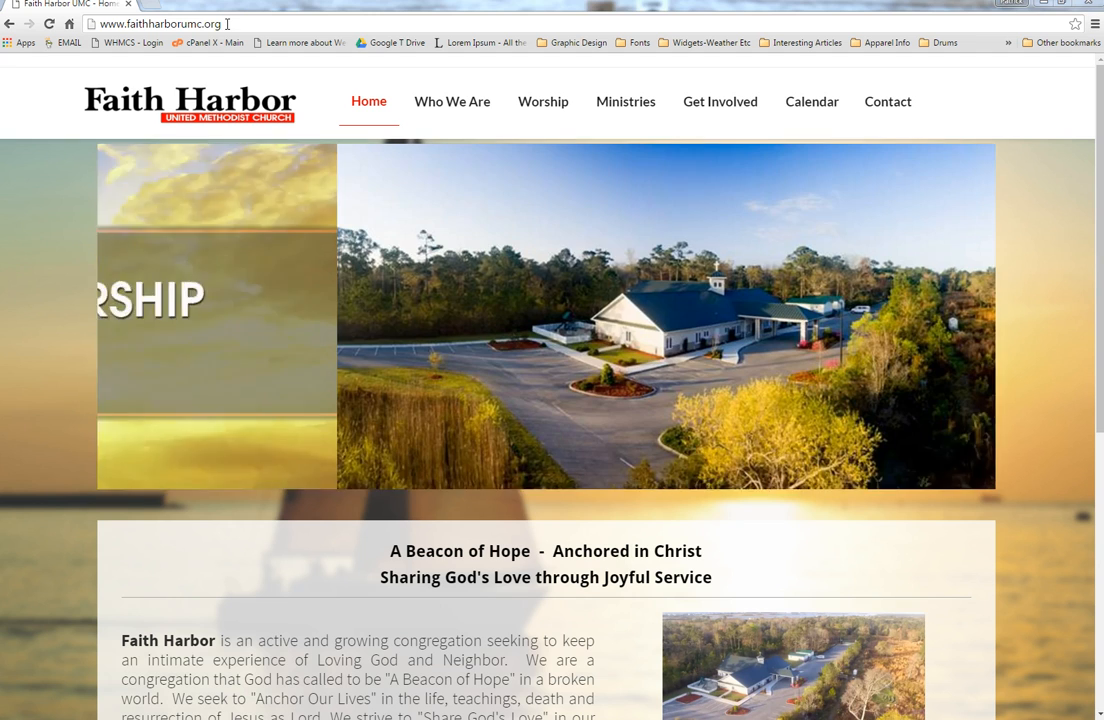
Step: Go to the site's login page by appending /login to the address
click(227, 23)
click(227, 23)
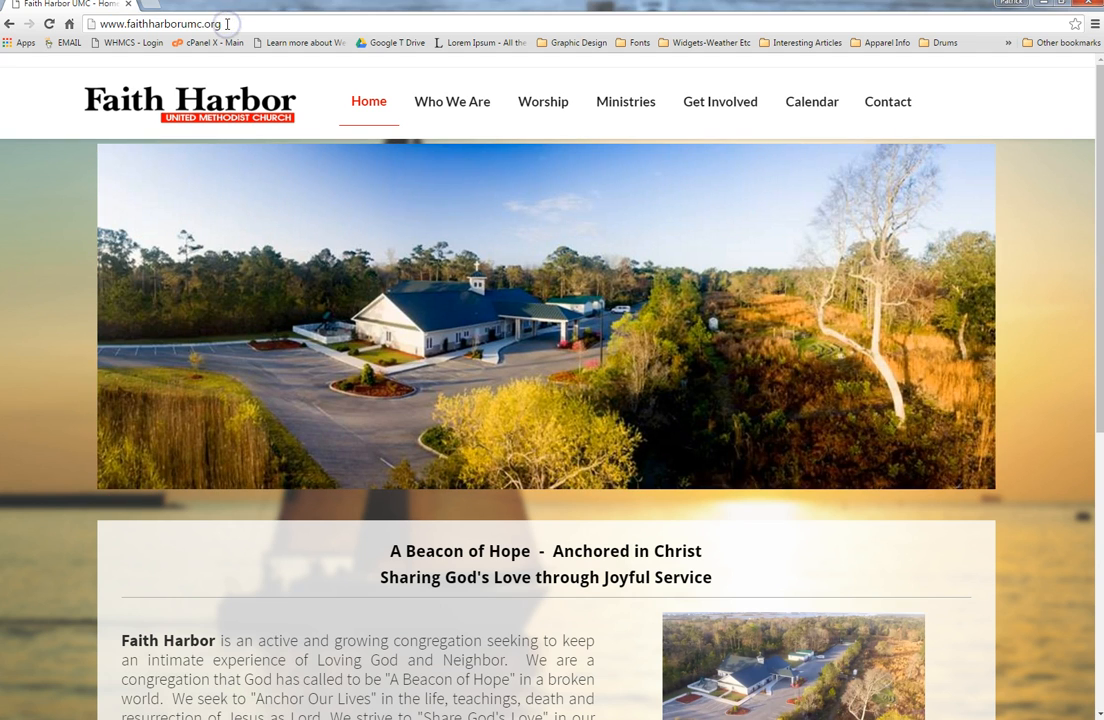
text(/login)
key(Return)
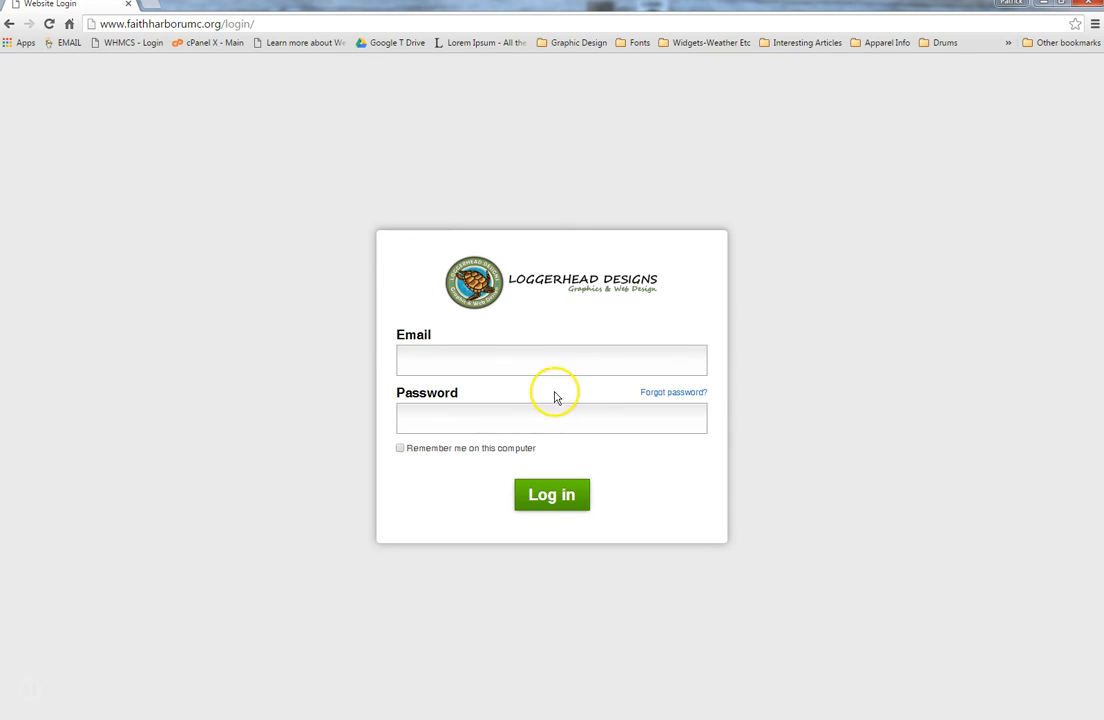
Step: Log in with the saved account e-mail from autofill and the account password
click(504, 364)
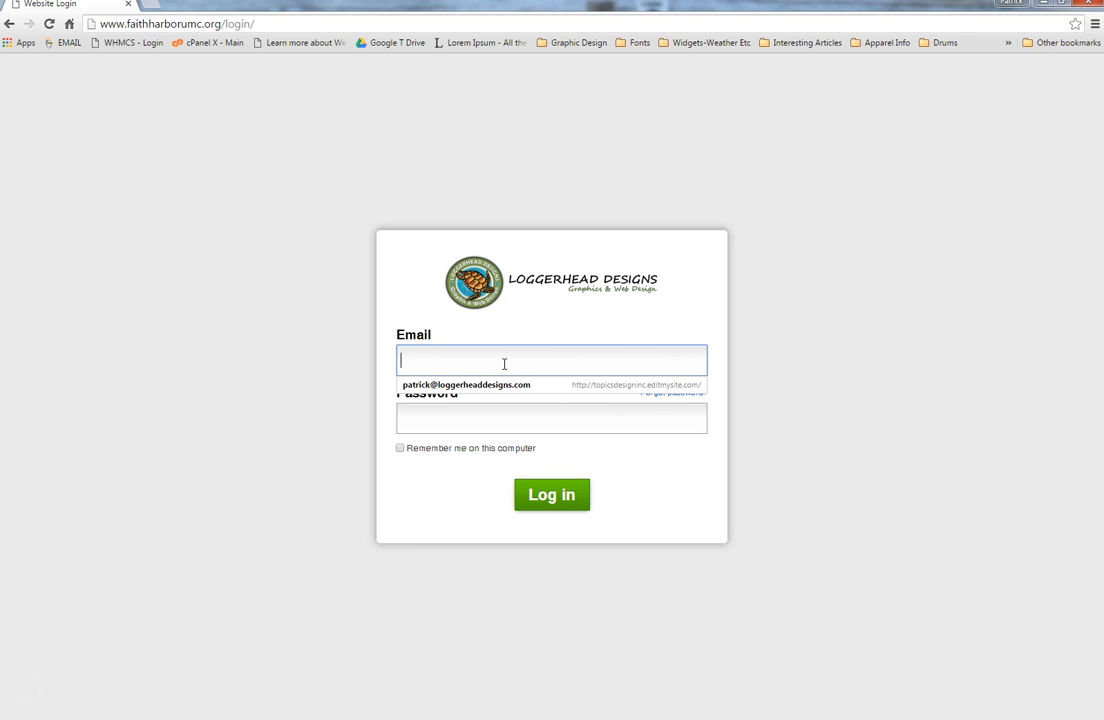
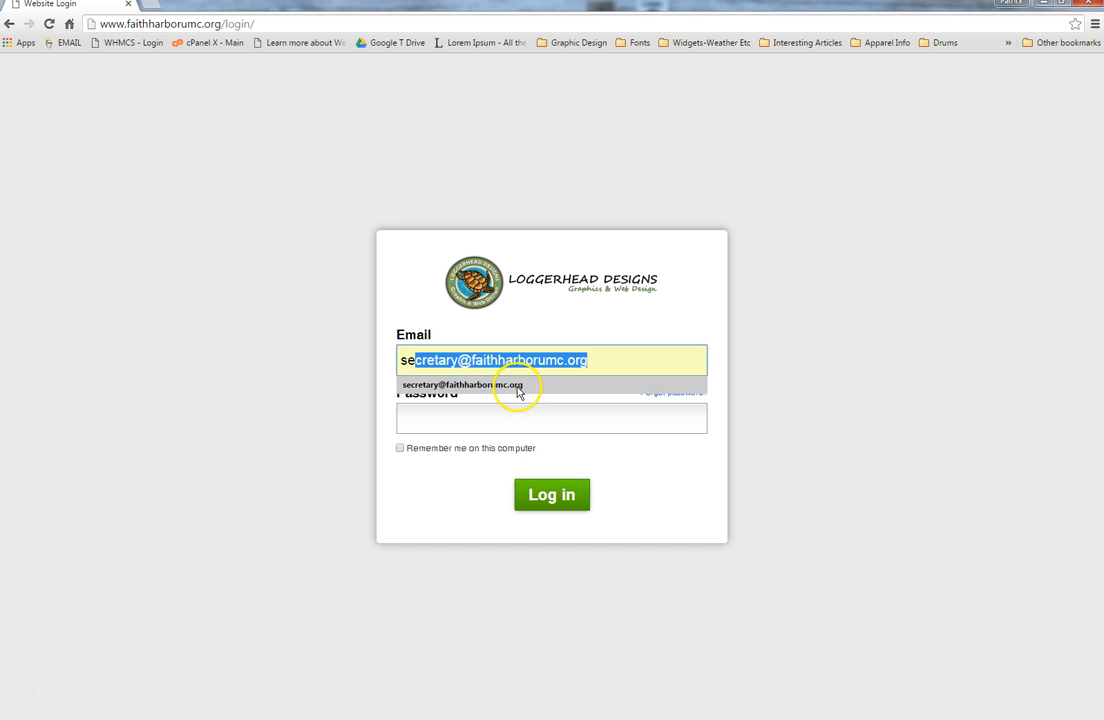
click(518, 388)
click(493, 419)
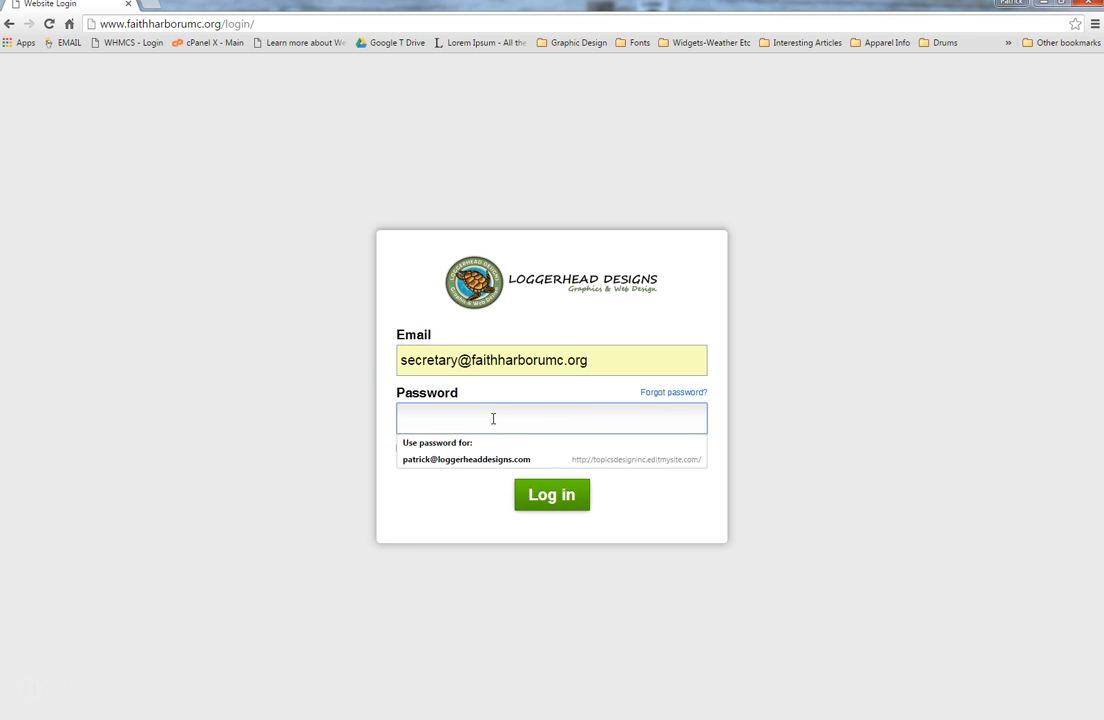
text(****)
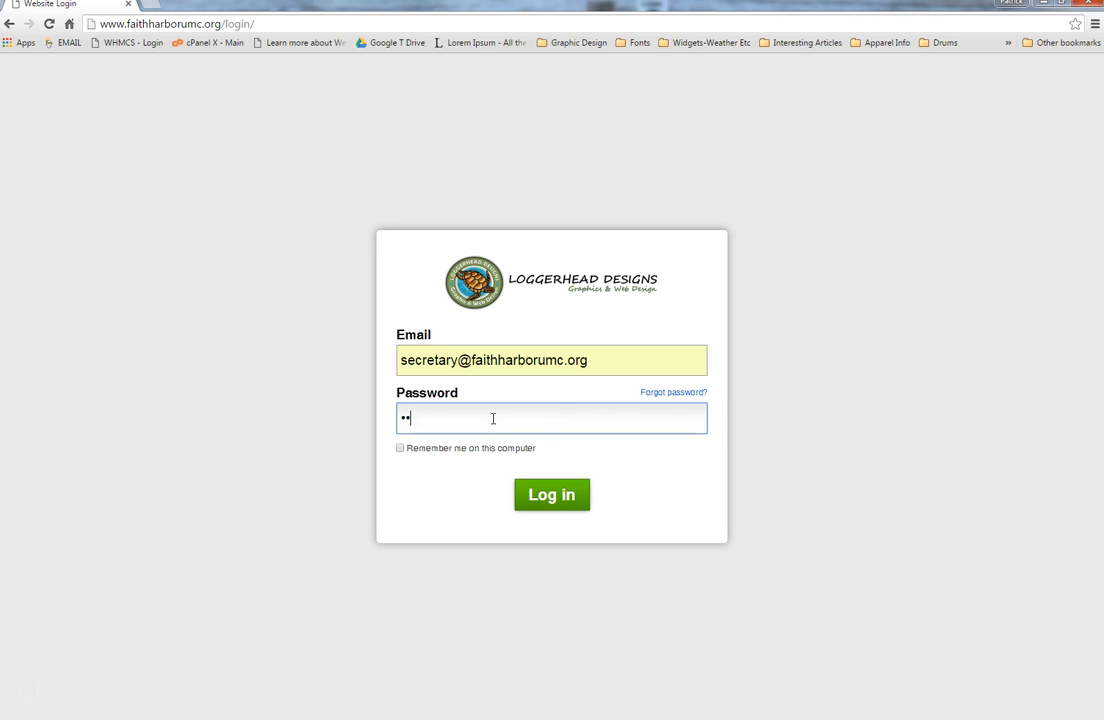
text(**********)
click(529, 482)
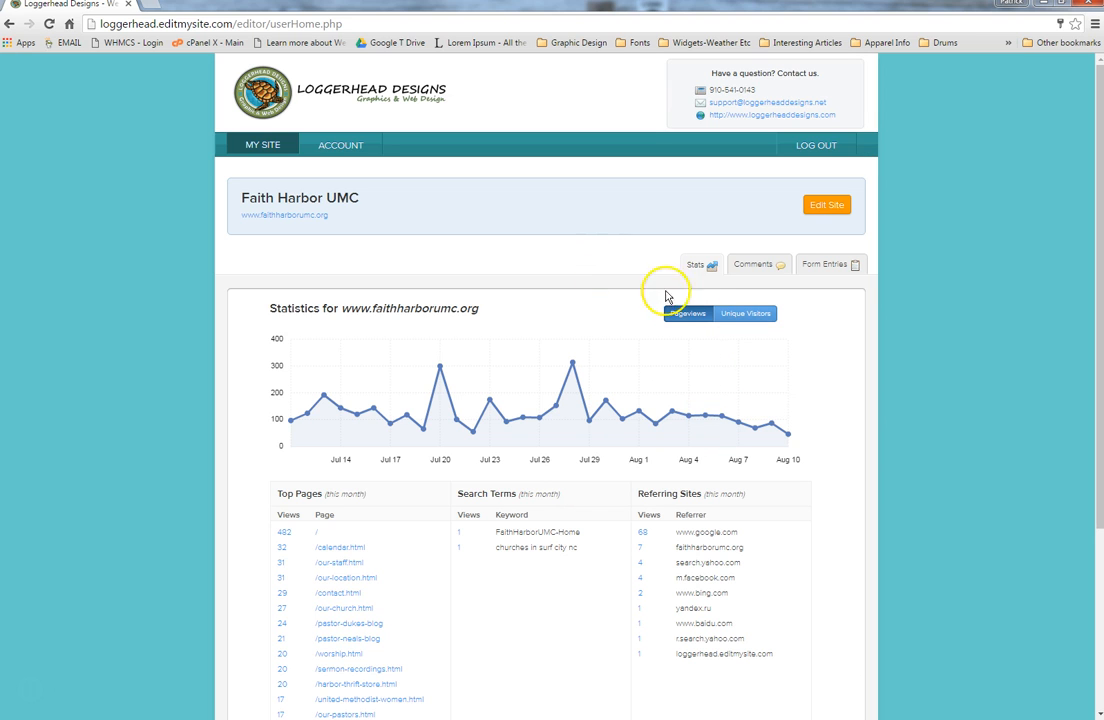
click(748, 316)
mouse_move(557, 346)
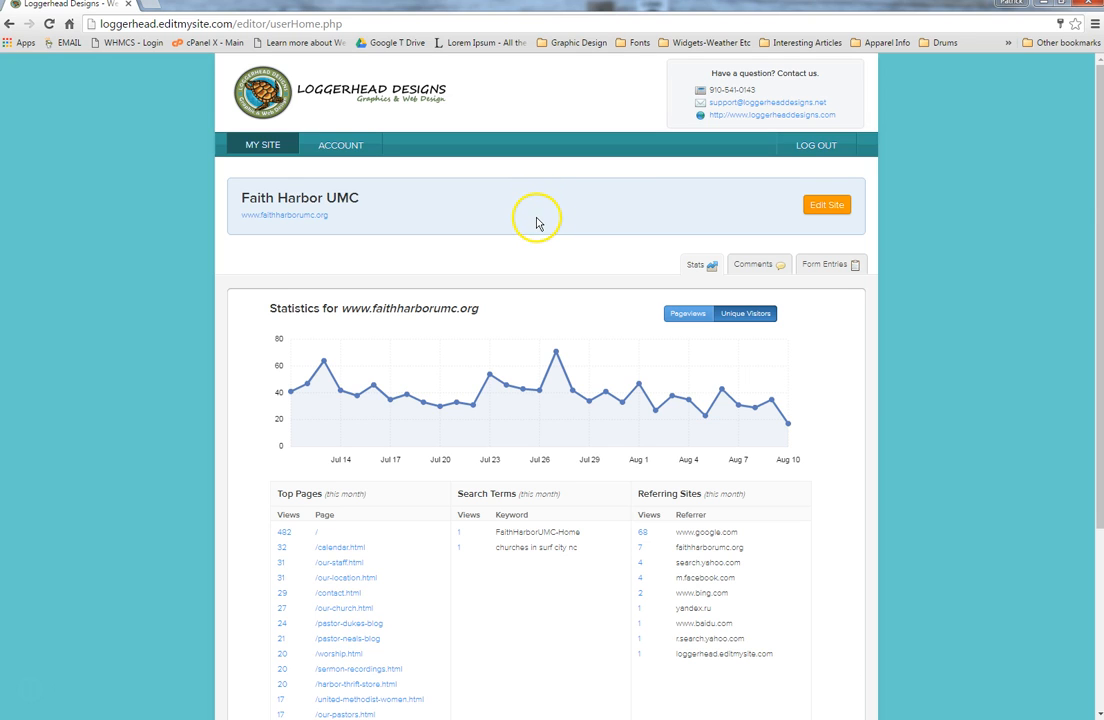
click(340, 146)
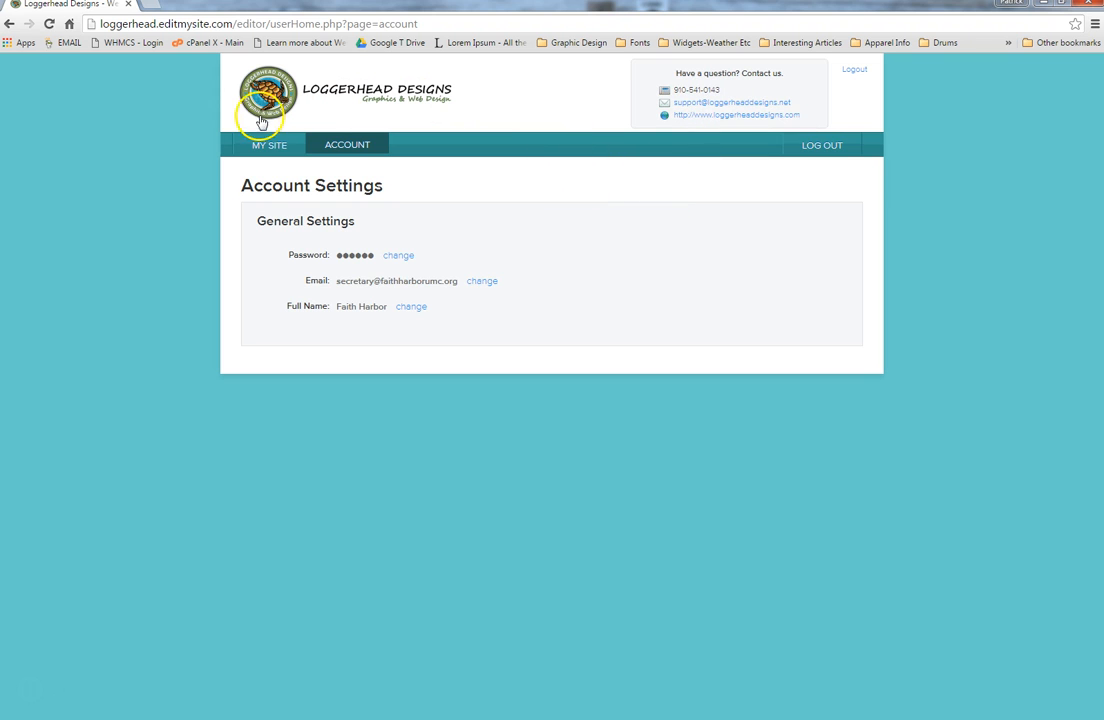
click(265, 148)
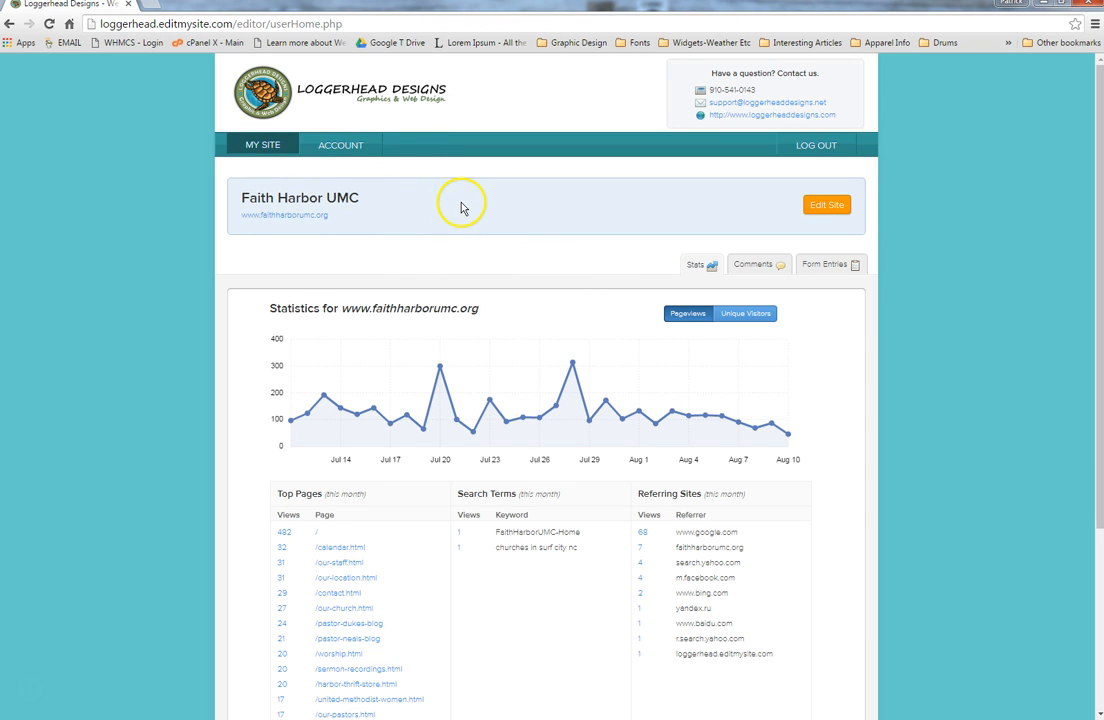
Step: Load the Faith Harbor UMC home page in the BUILD site editor via Edit Site
click(837, 211)
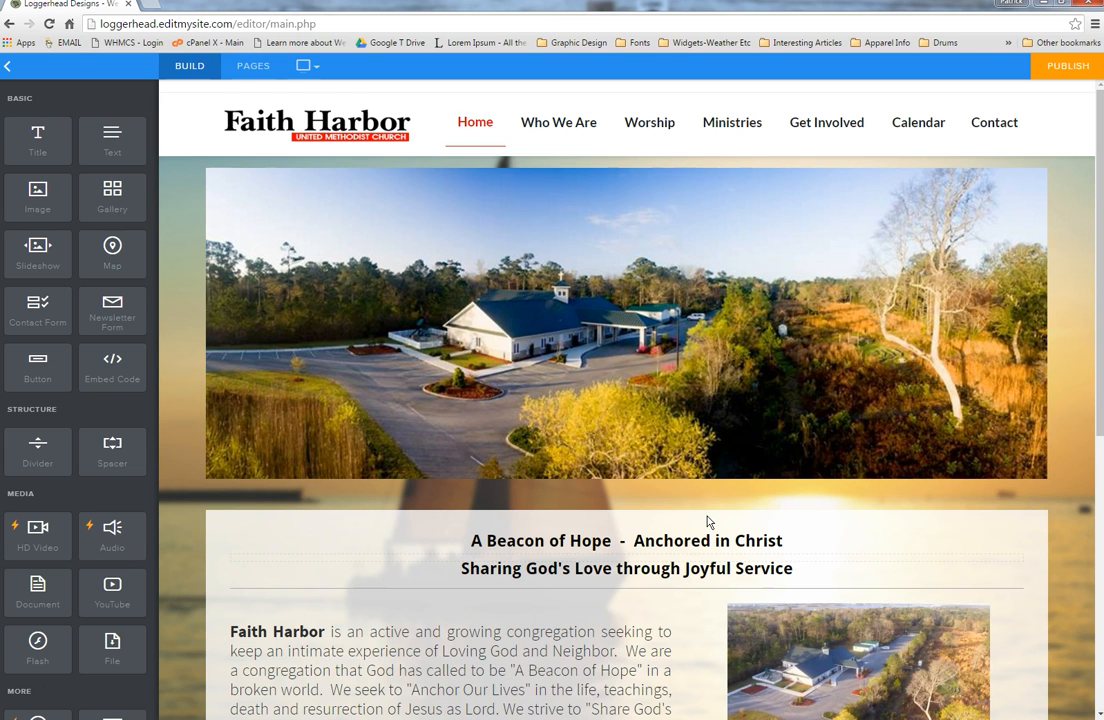
mouse_move(626, 410)
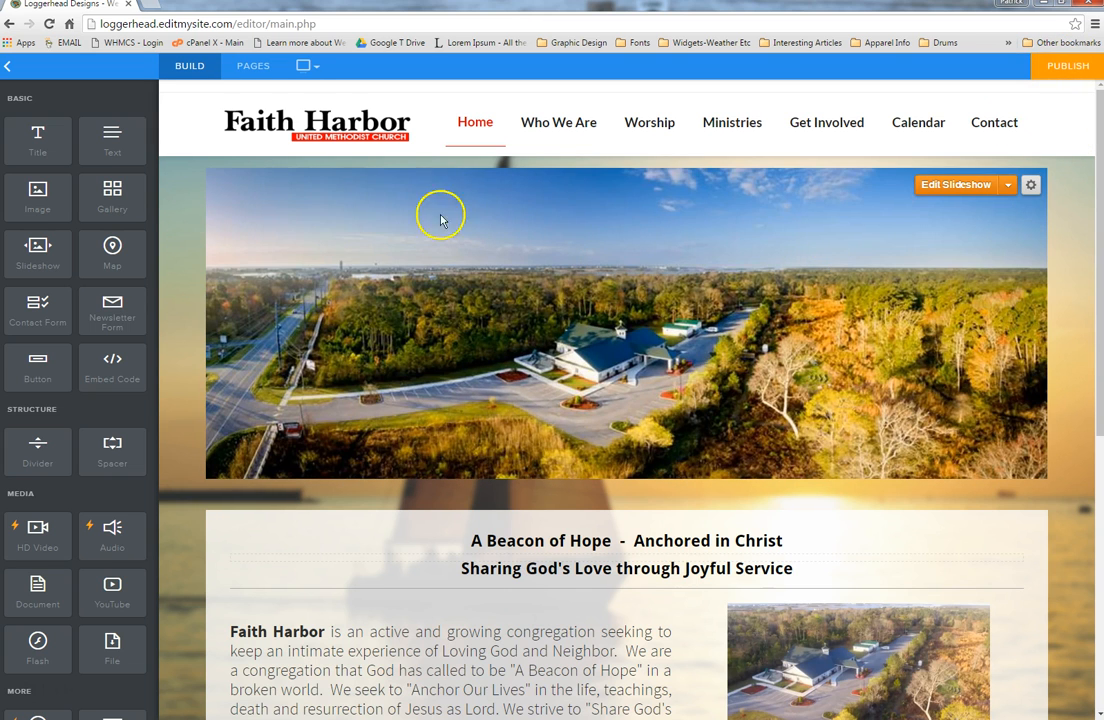
mouse_move(276, 190)
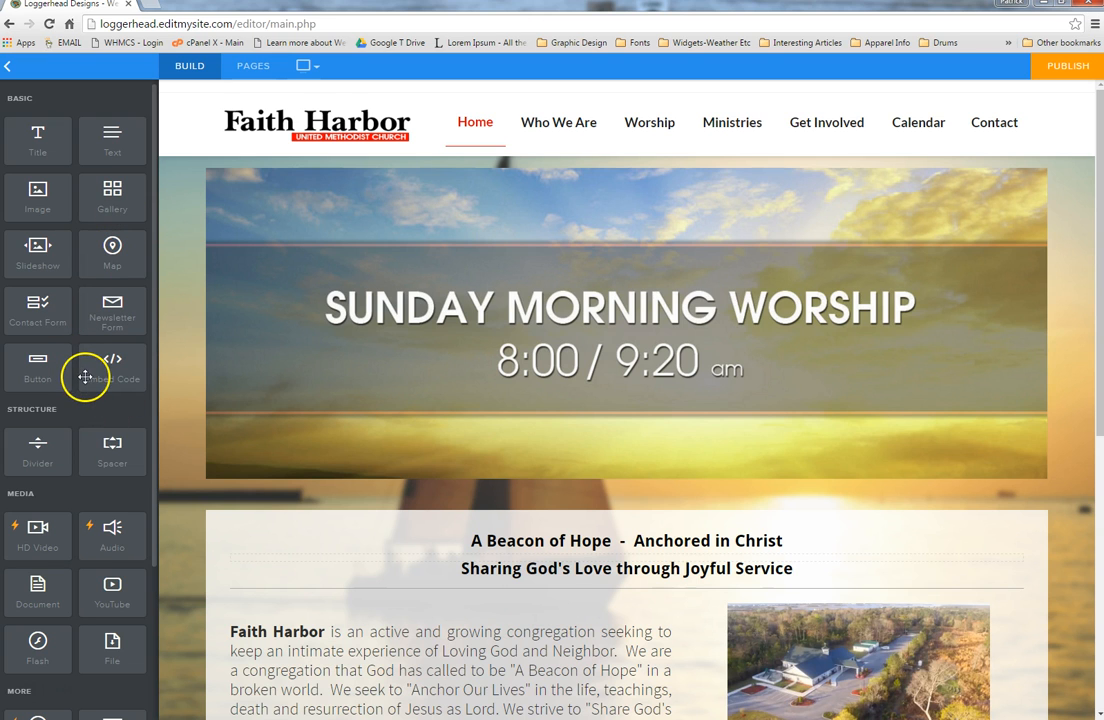
mouse_move(402, 333)
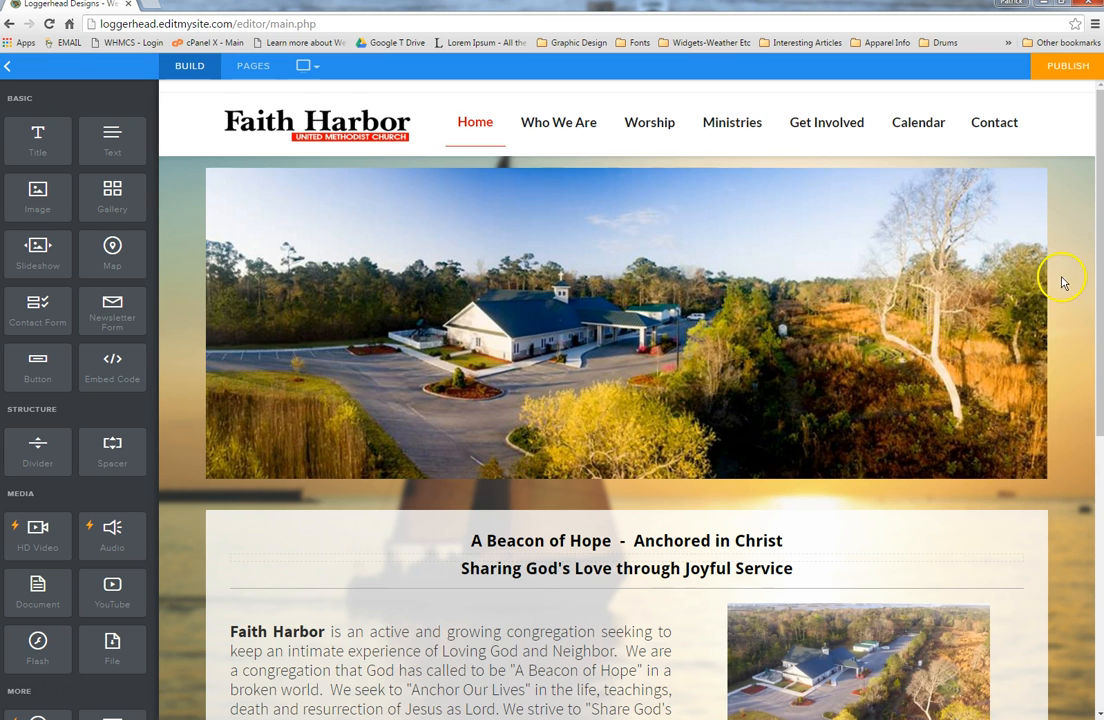
mouse_move(912, 283)
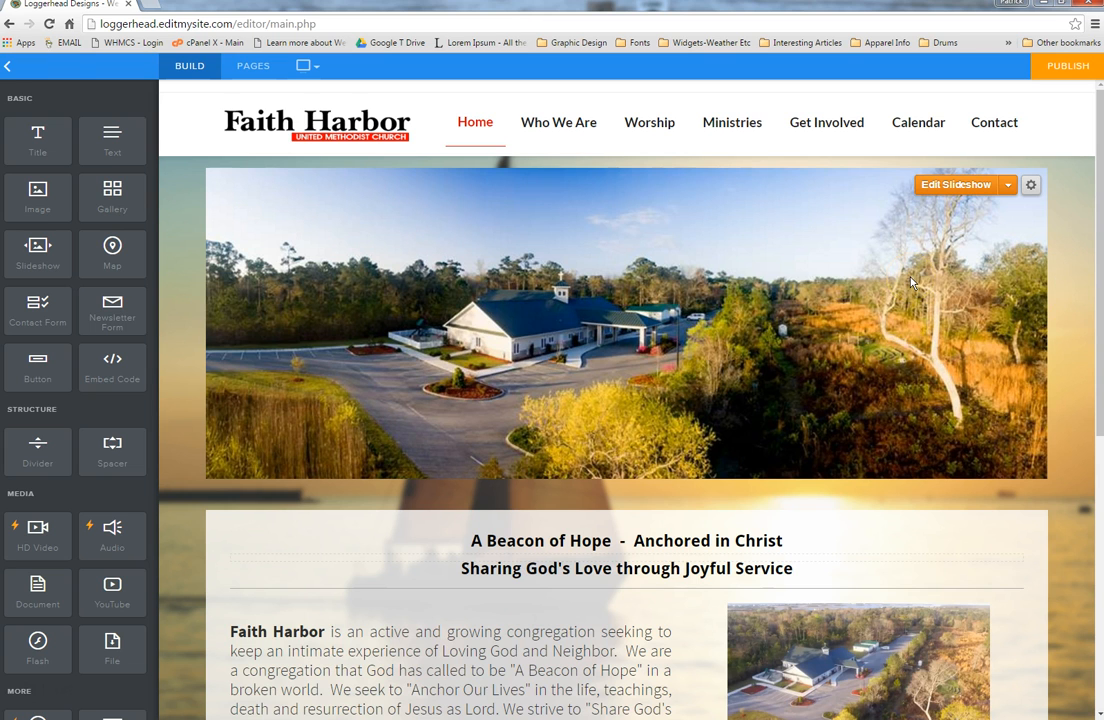
Step: Upload the Rackley Jeep-Swing Bridge 1 photo as a new slide in the header slideshow
click(966, 186)
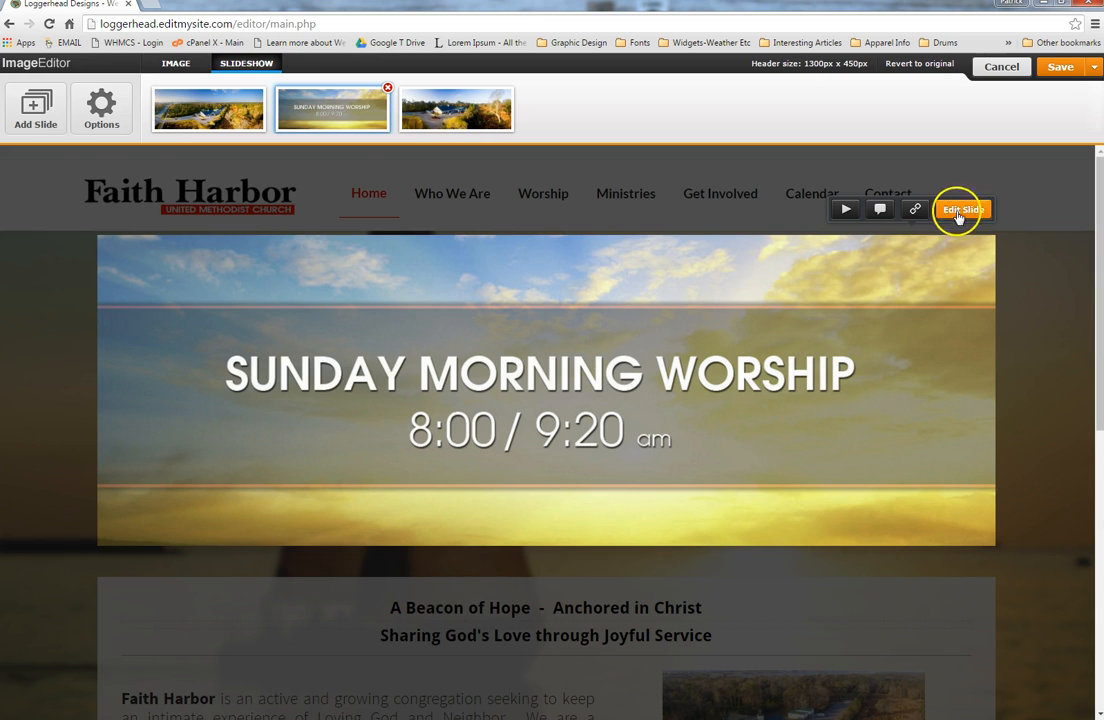
click(42, 122)
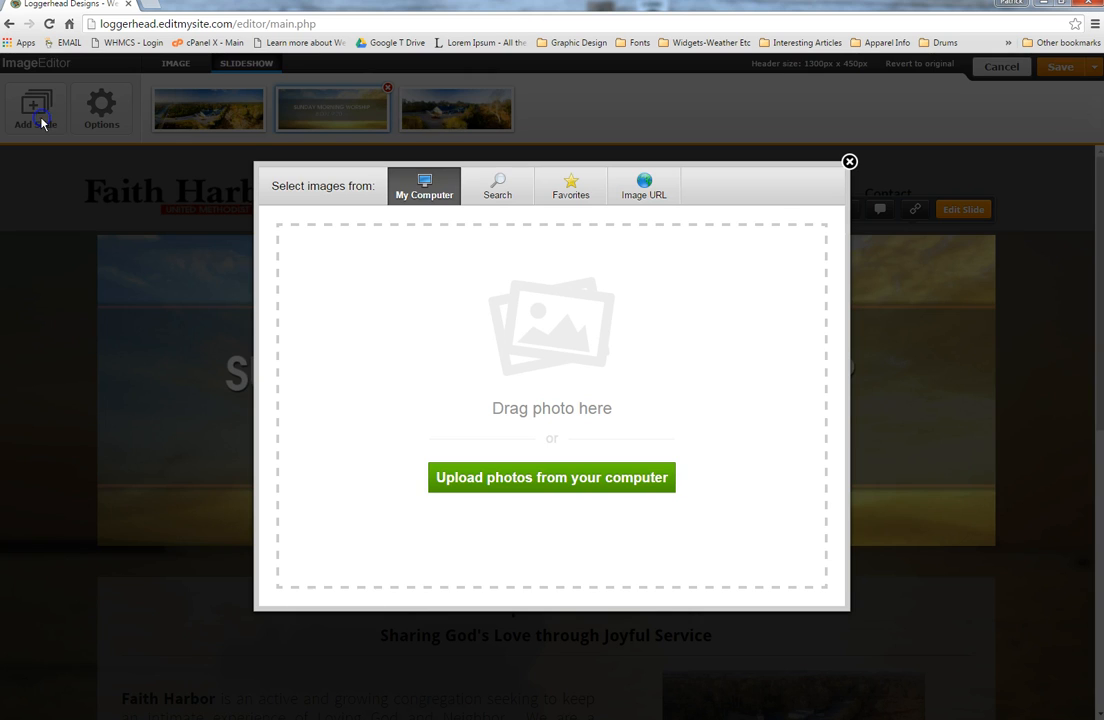
click(601, 483)
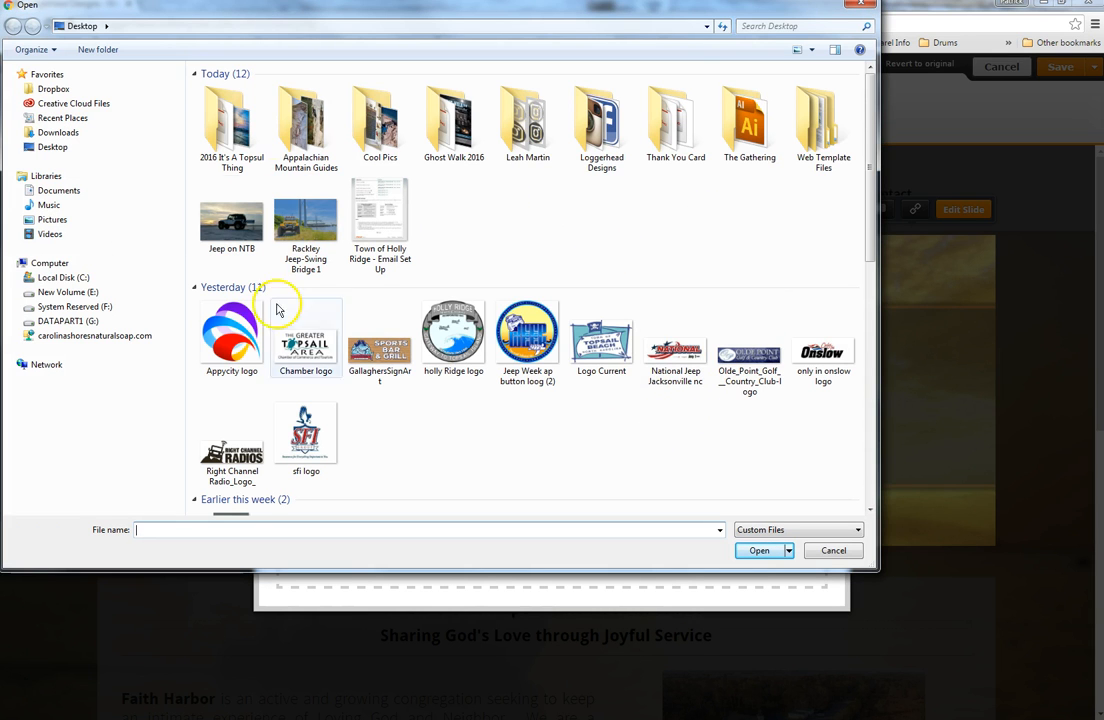
click(305, 225)
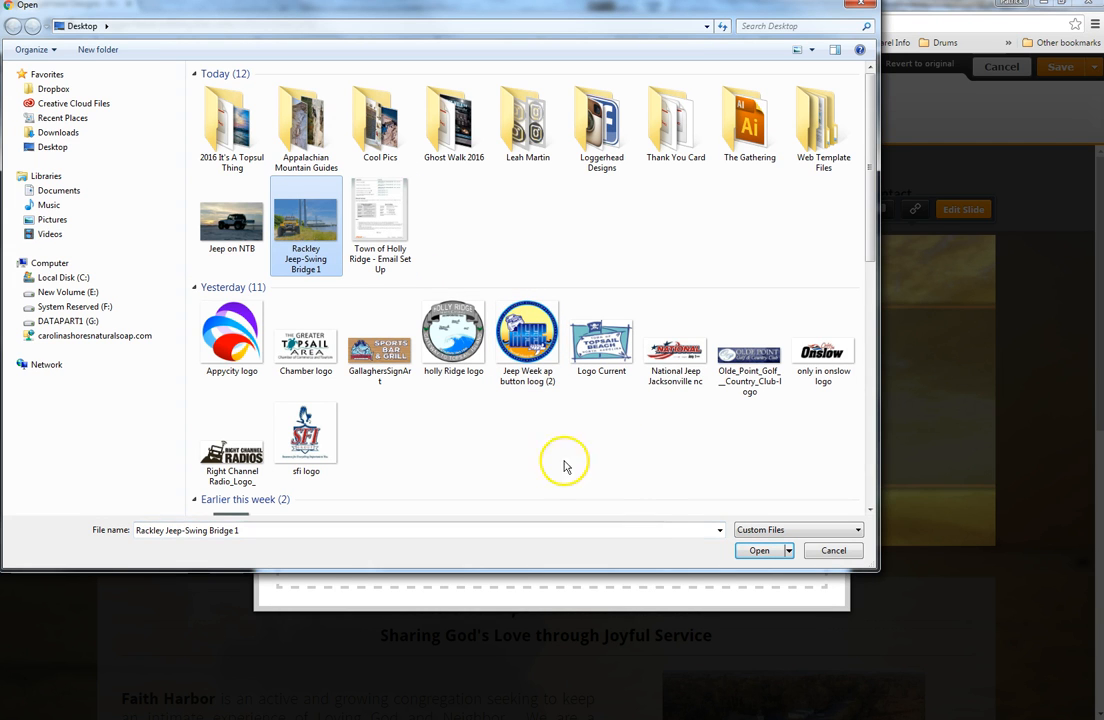
click(757, 551)
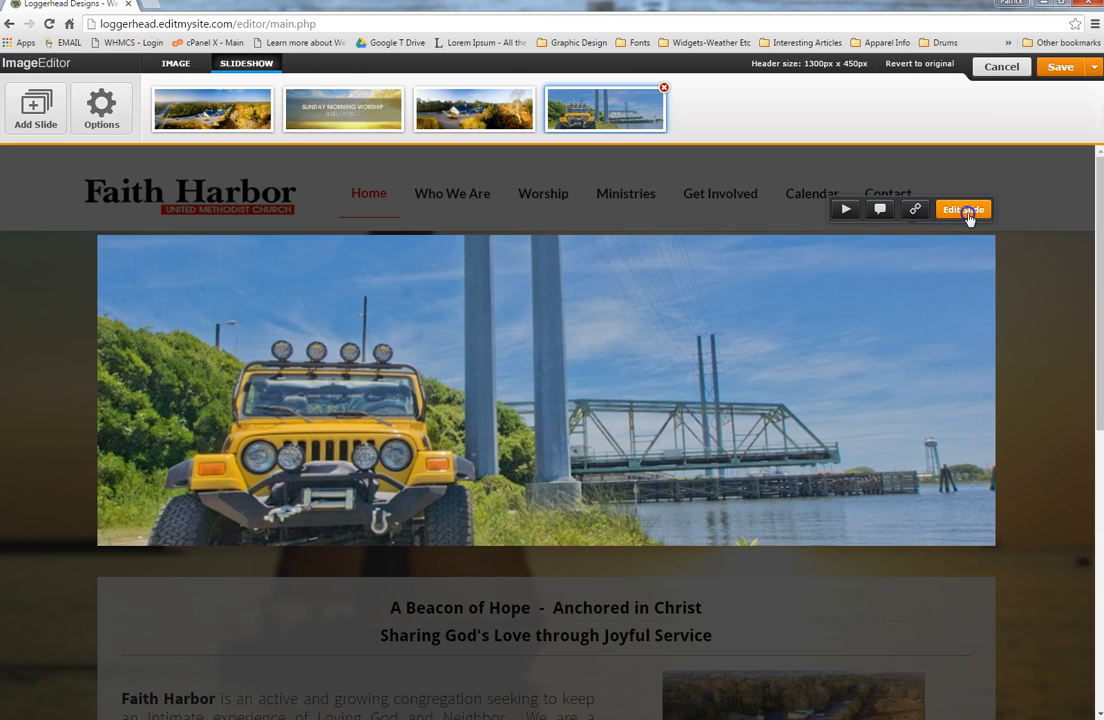
Step: Shift the jeep photo up within the 1300x450 crop frame, then save the slide and slideshow
click(966, 212)
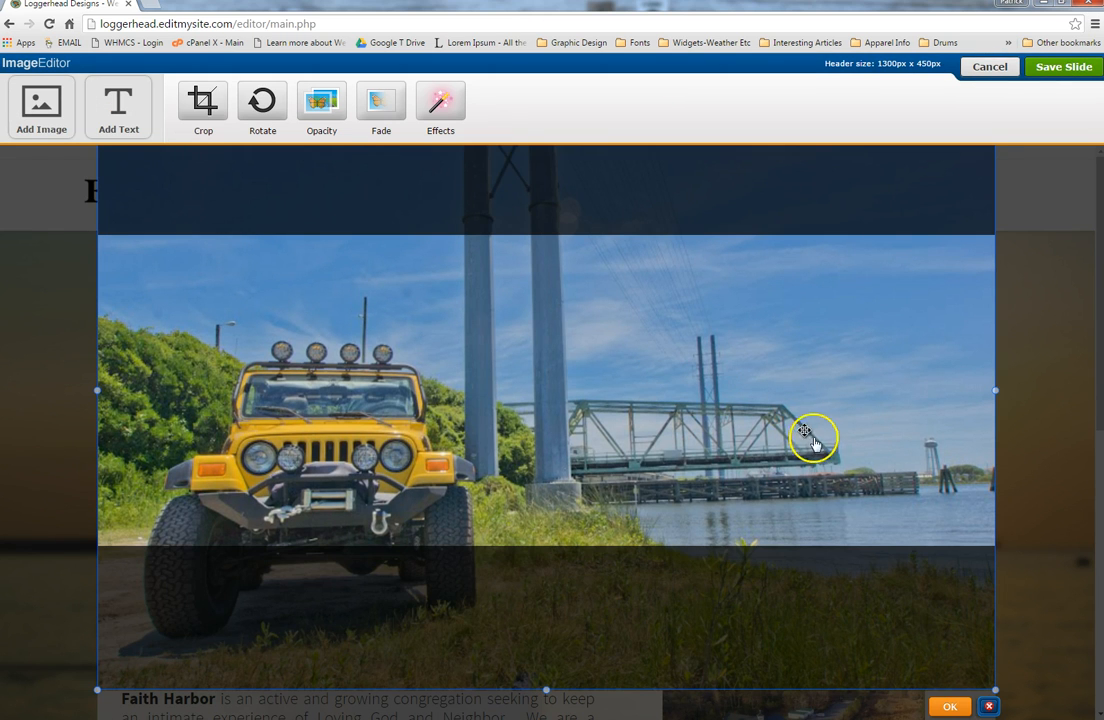
drag(717, 483, 707, 399)
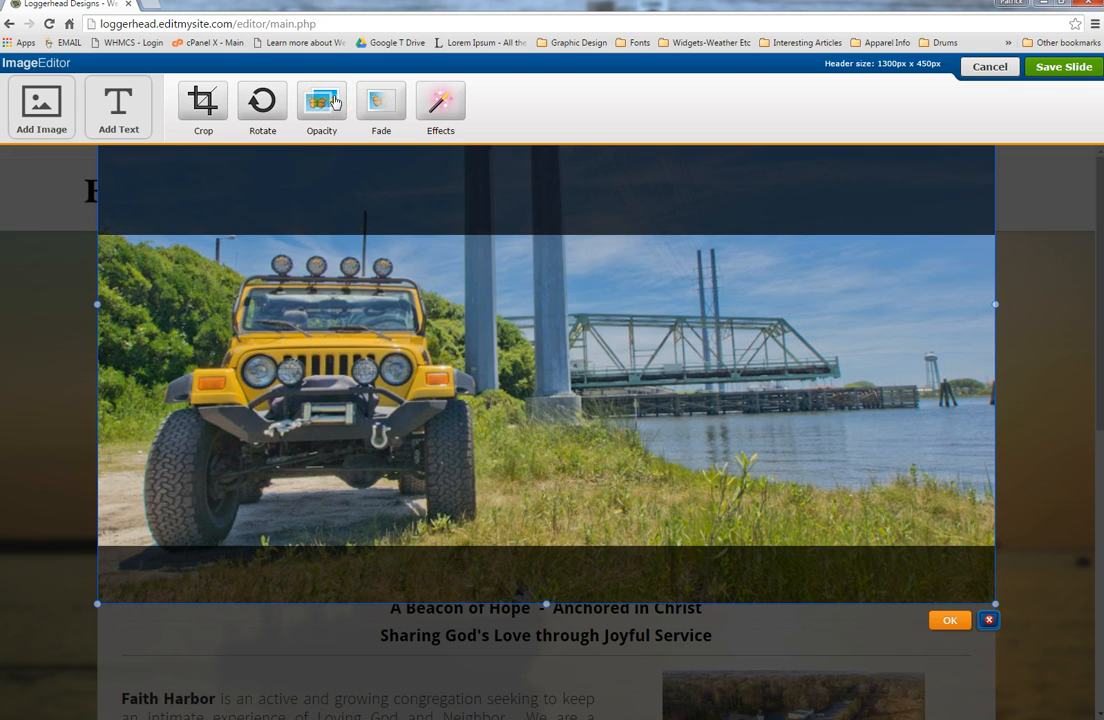
click(950, 621)
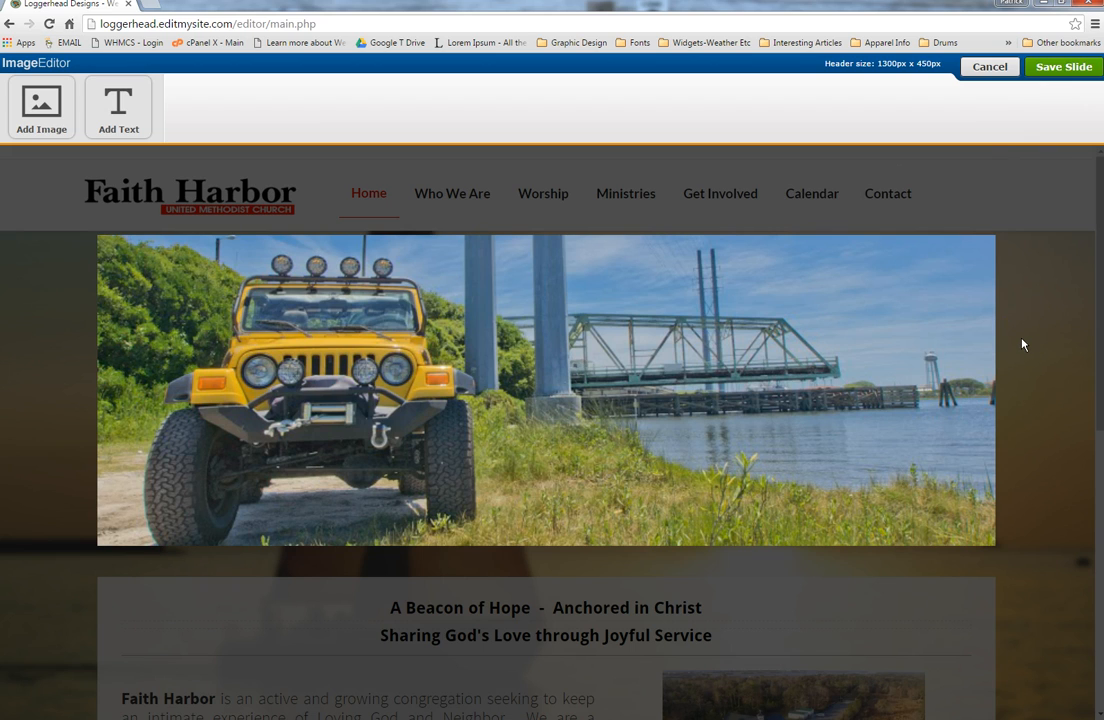
click(1057, 72)
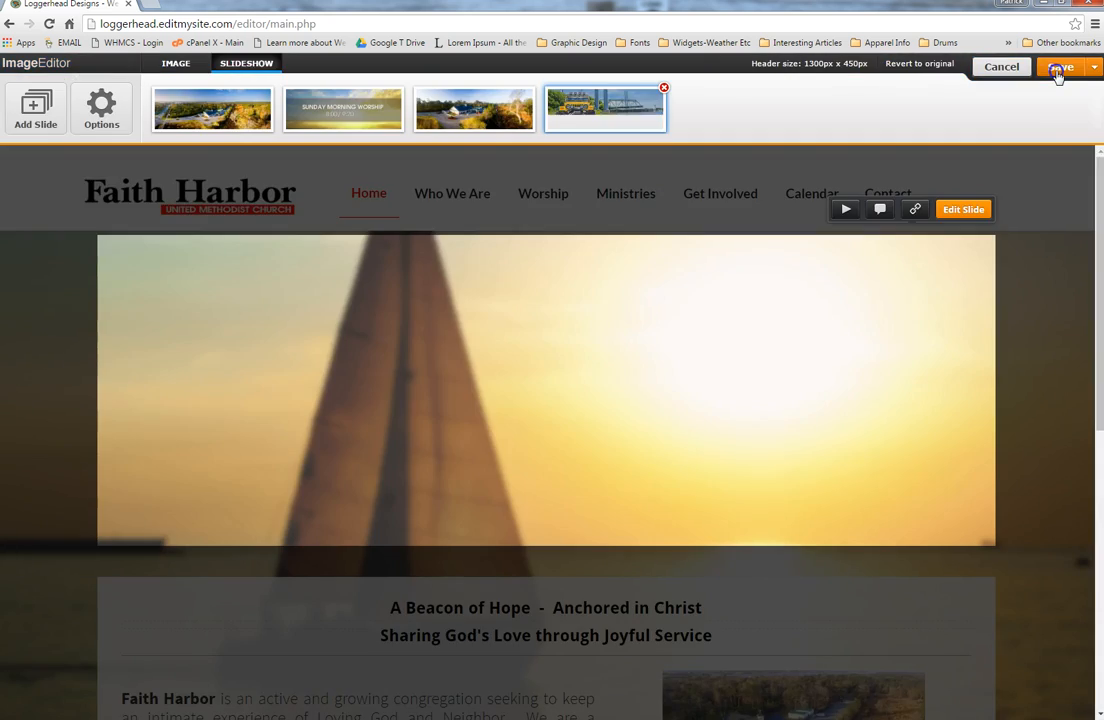
click(1059, 73)
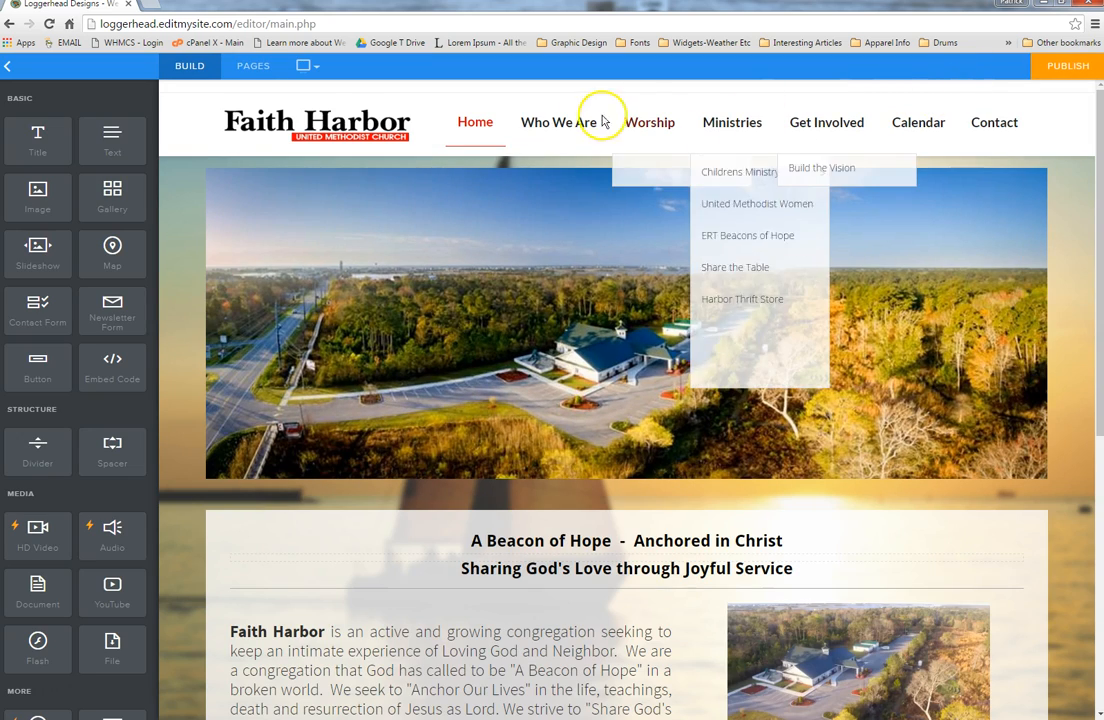
Step: Delete the jeep slide from the header slideshow
mouse_move(917, 288)
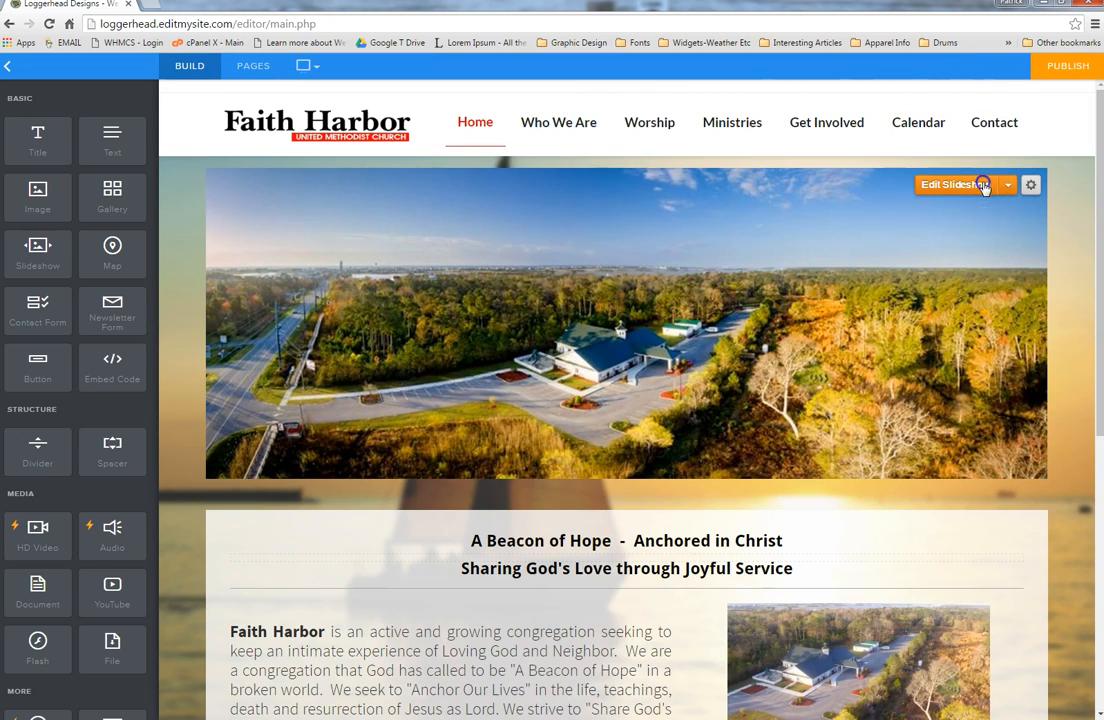
click(987, 184)
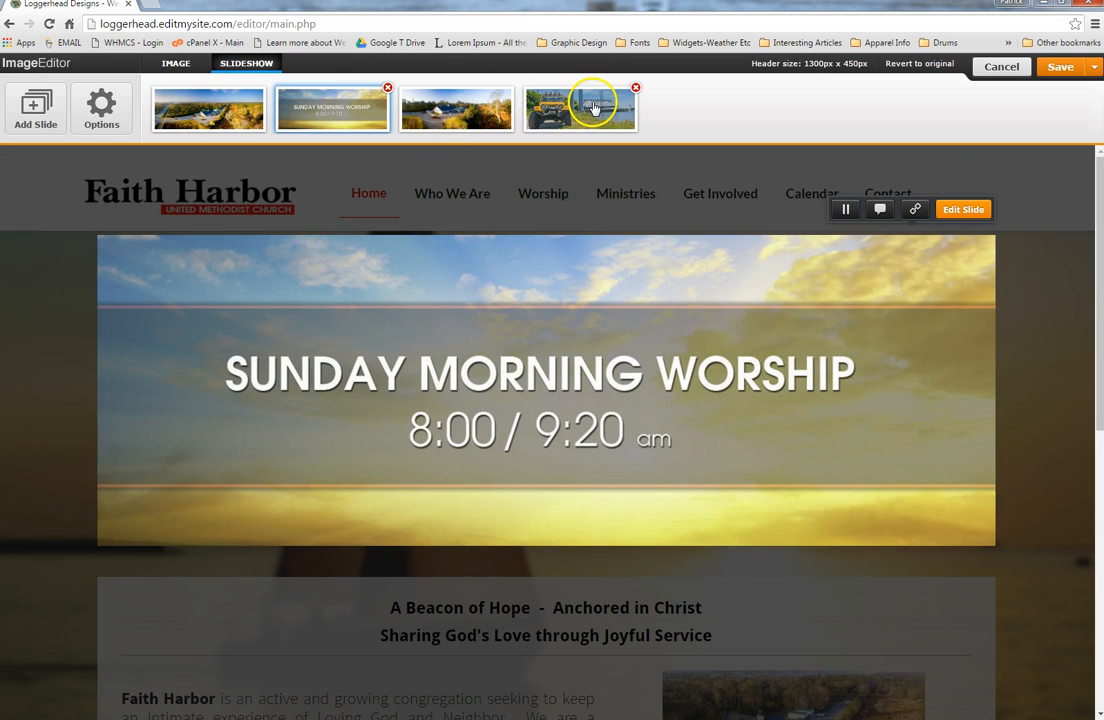
click(593, 108)
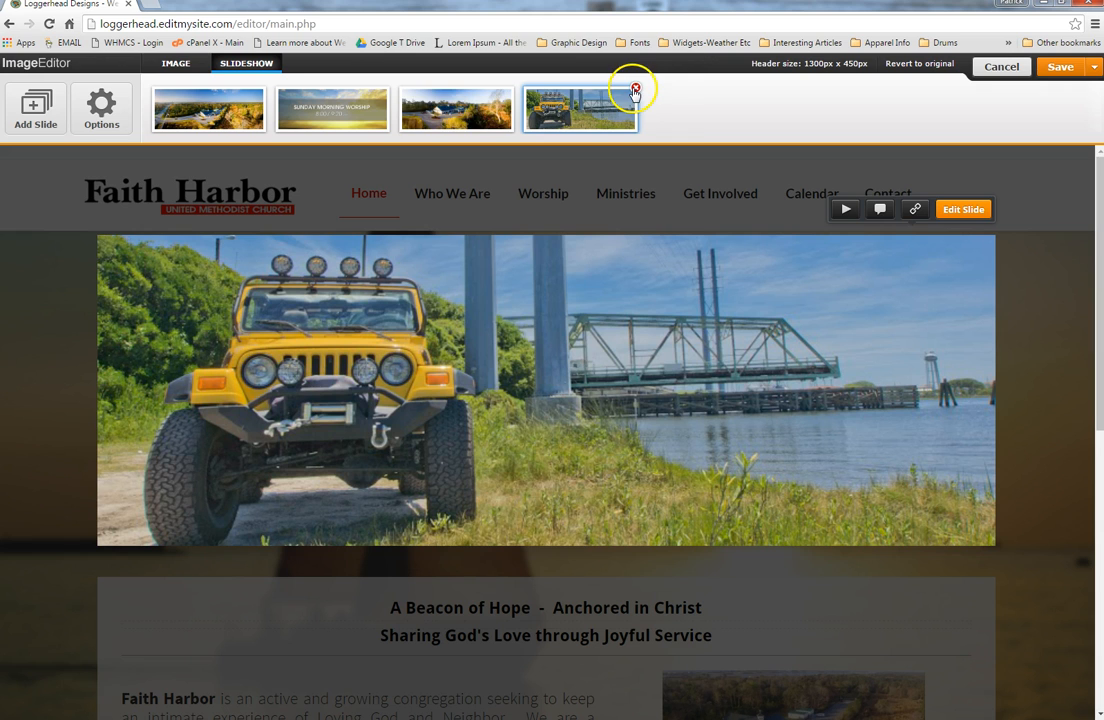
click(634, 90)
click(608, 103)
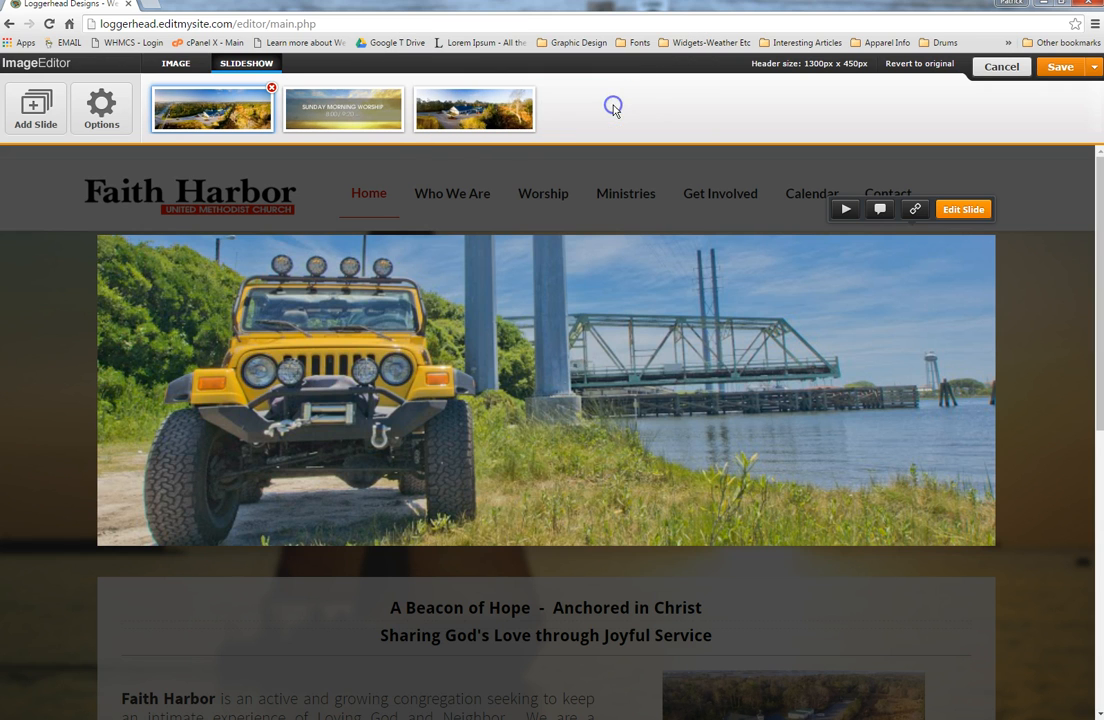
Step: Review transition style, dot position and slide delay unchanged, then save to this page only
mouse_move(468, 130)
mouse_move(374, 116)
click(104, 112)
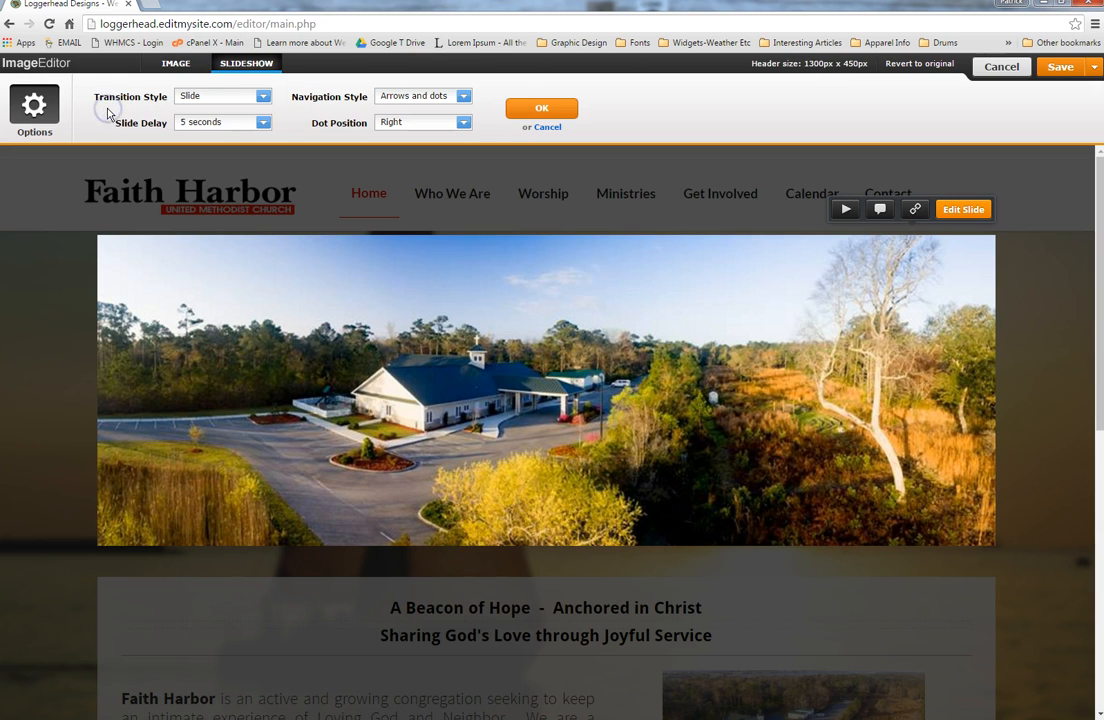
click(263, 97)
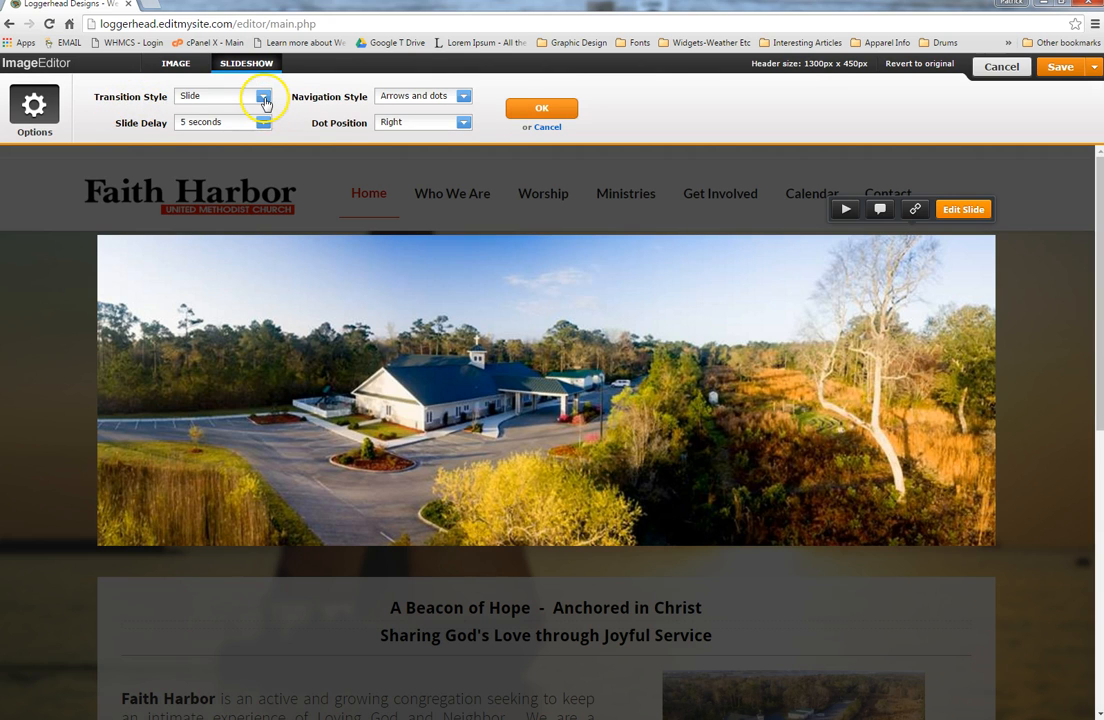
click(263, 97)
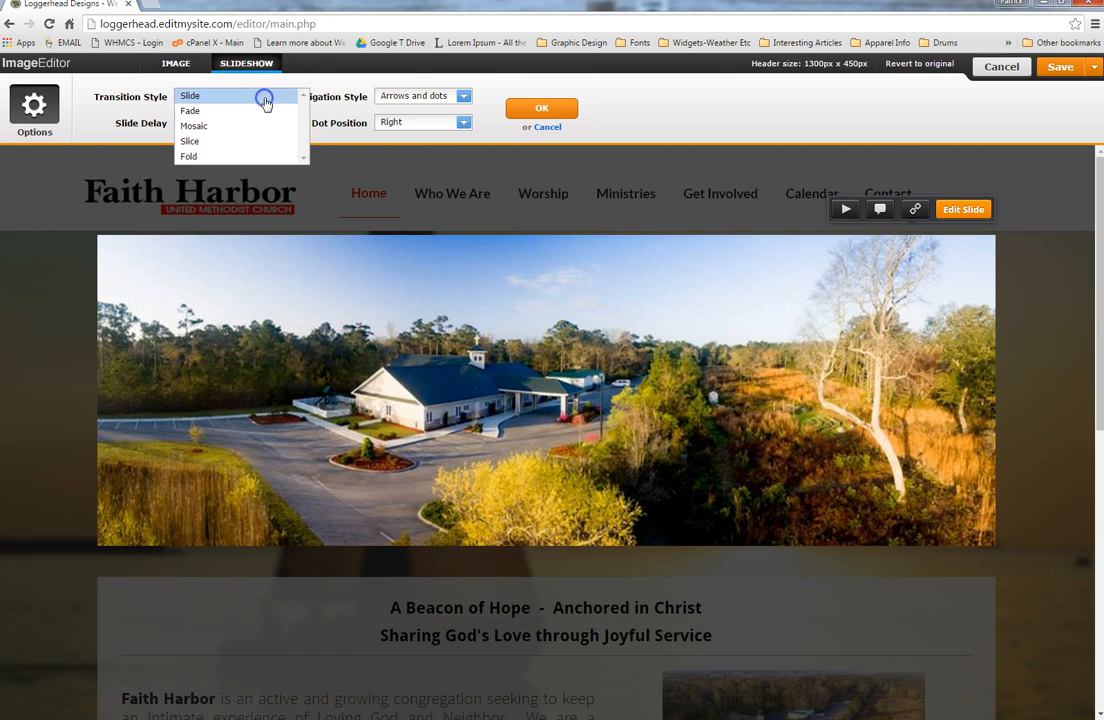
click(463, 122)
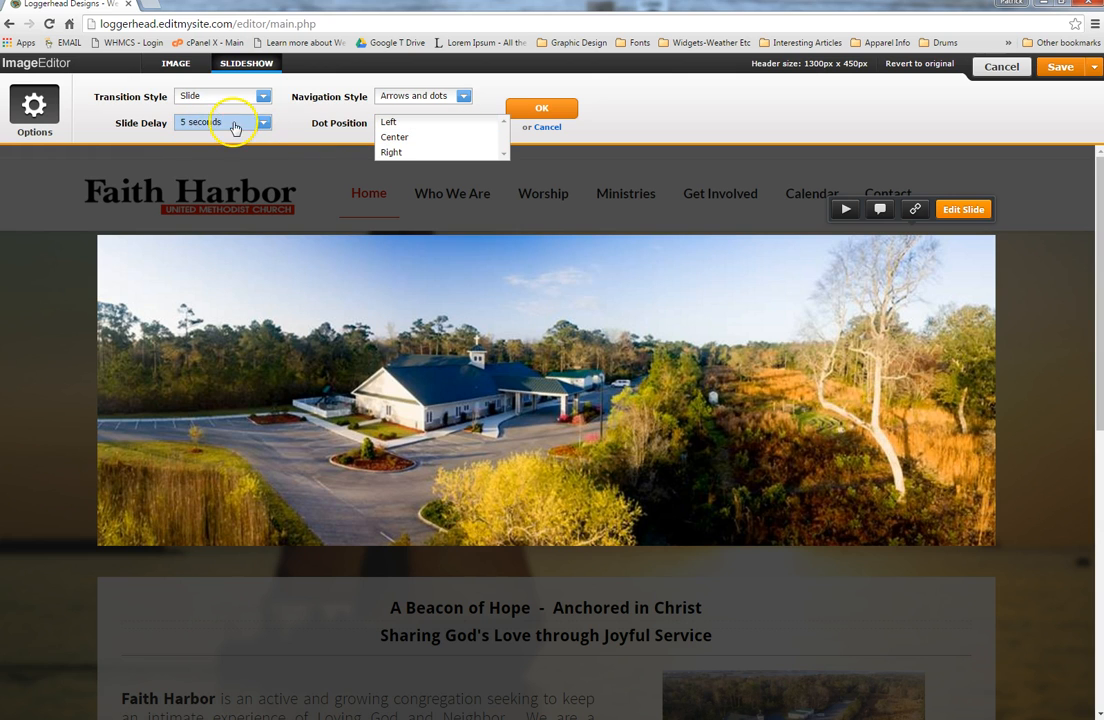
click(264, 123)
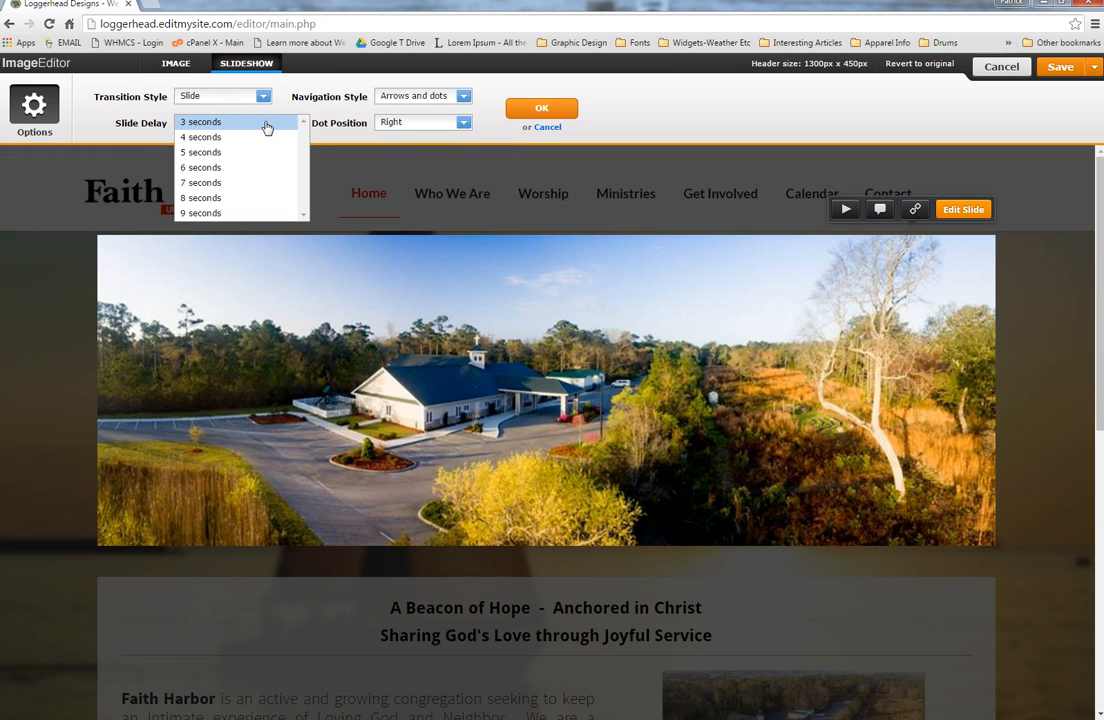
click(547, 127)
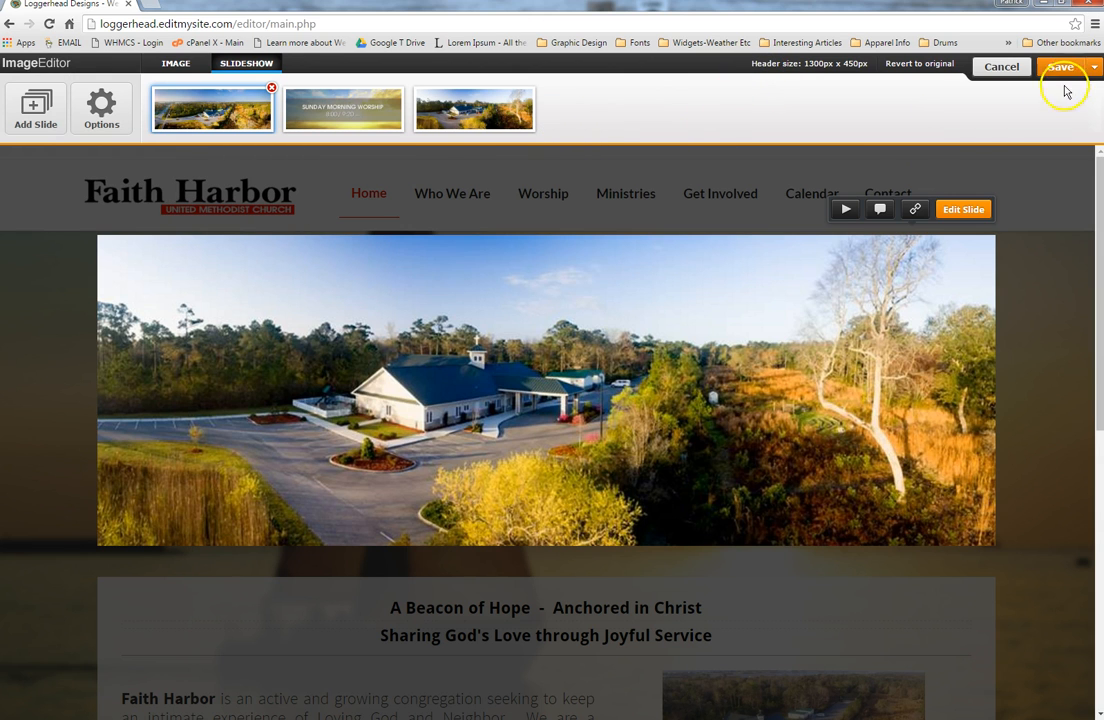
click(1093, 67)
click(1037, 124)
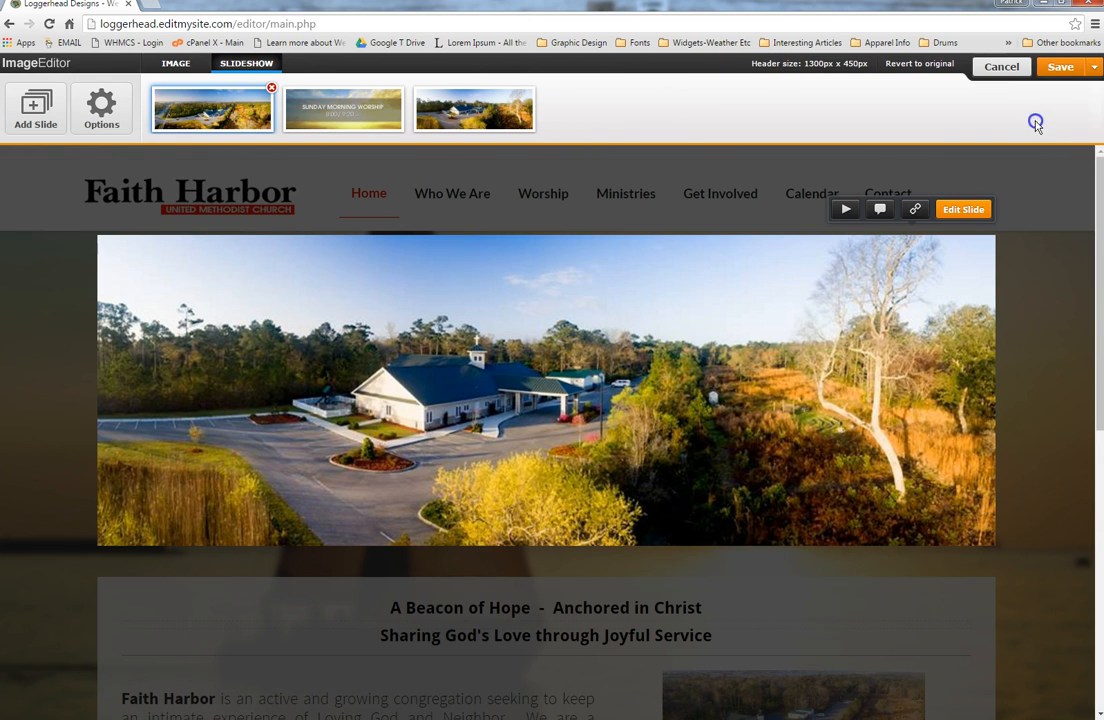
mouse_move(818, 224)
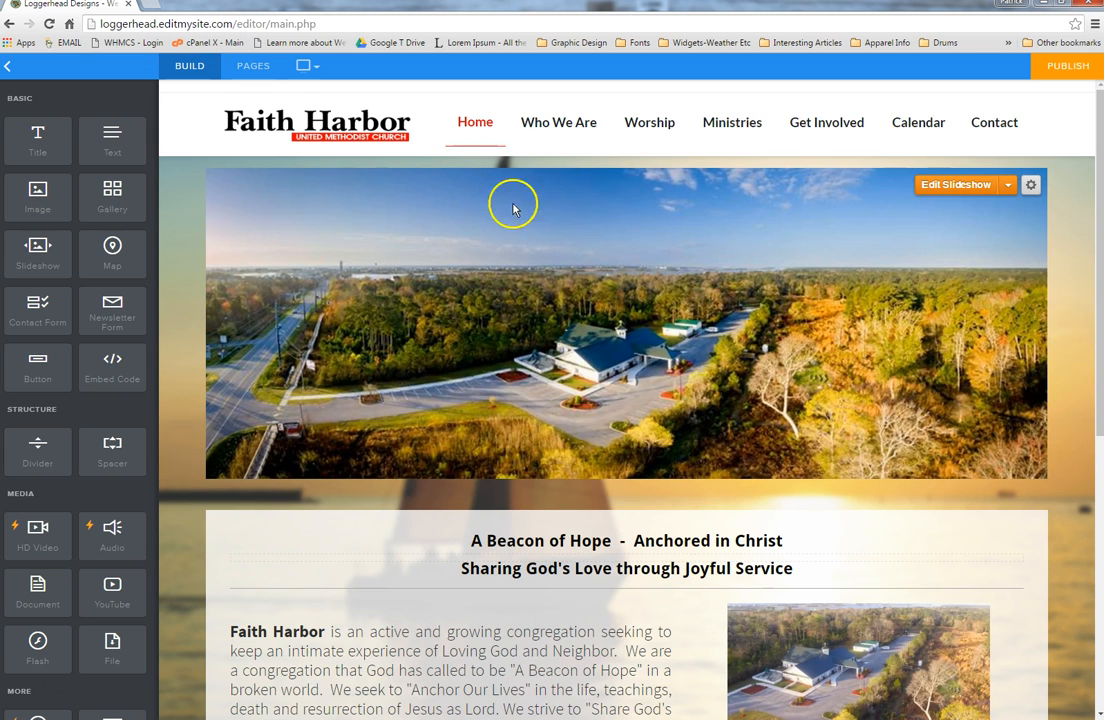
mouse_move(572, 131)
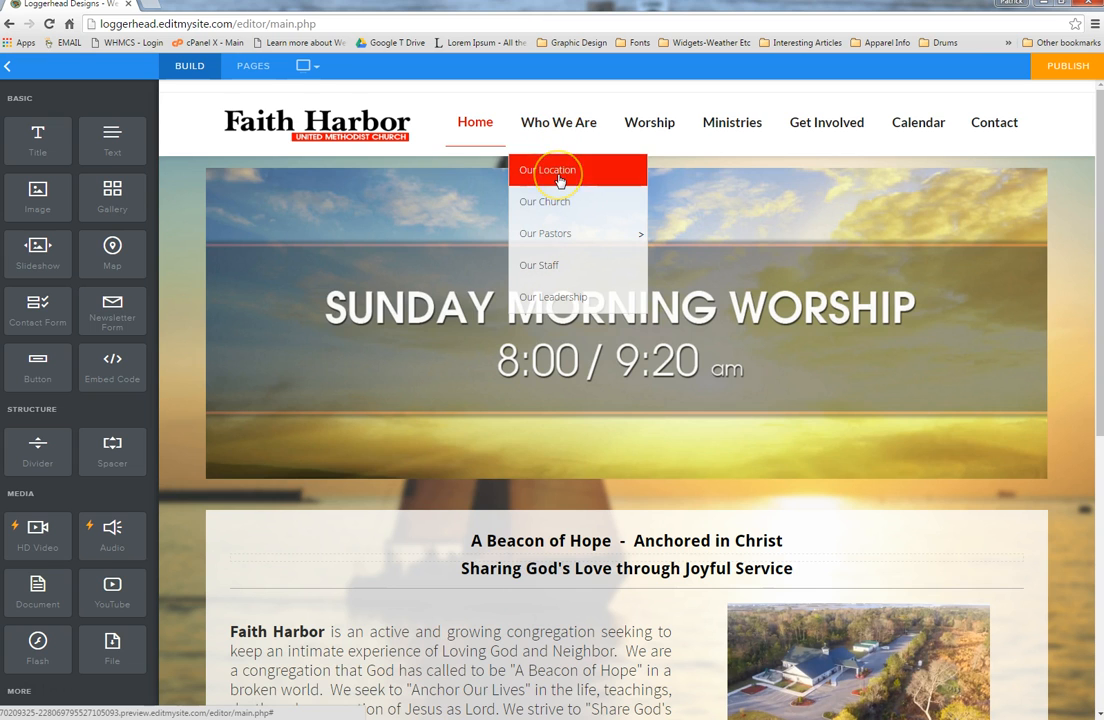
Step: Open Our Location, select its banner and map blocks, and scroll to the directions text
click(559, 177)
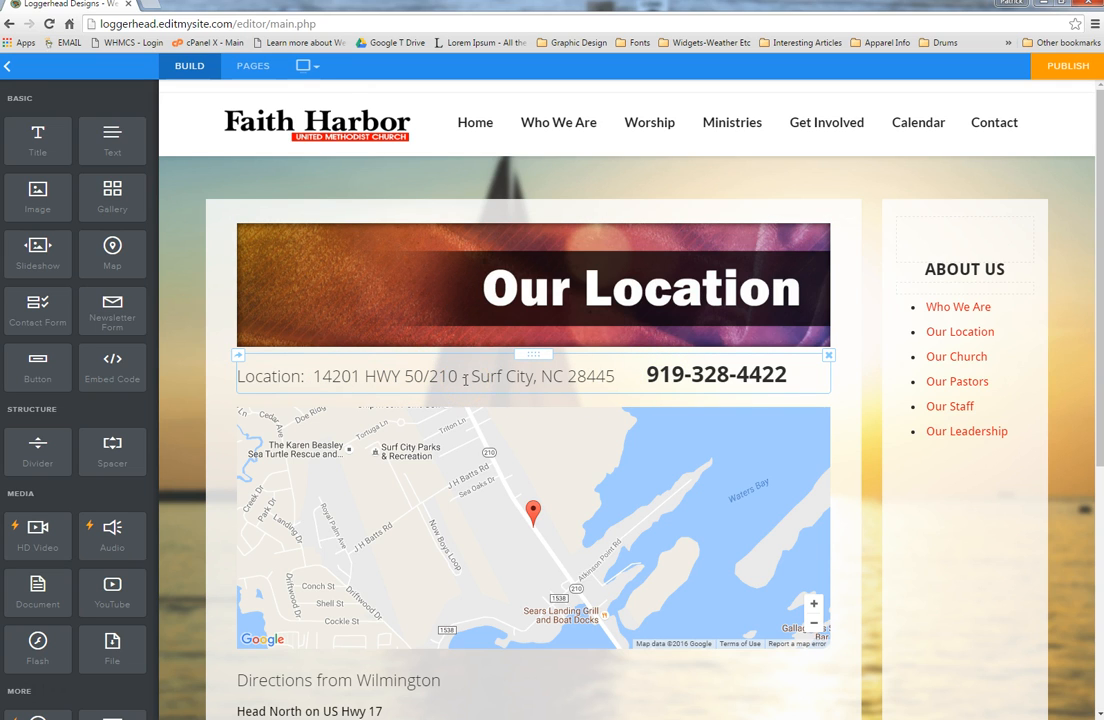
click(492, 289)
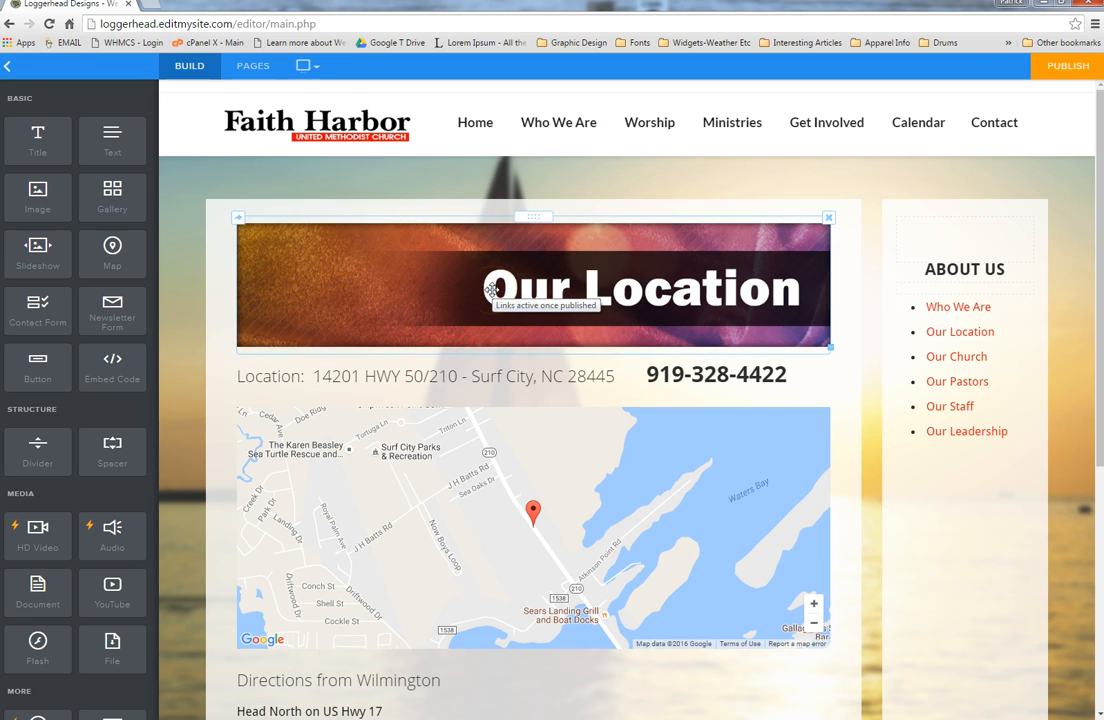
click(537, 437)
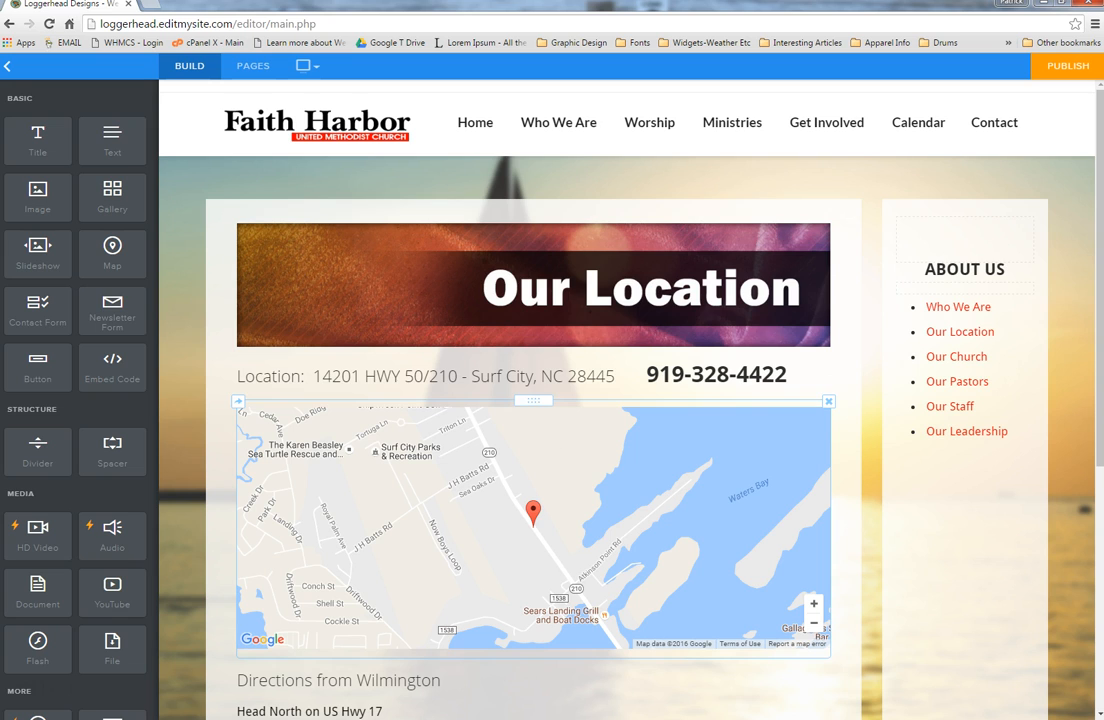
click(34, 691)
click(664, 287)
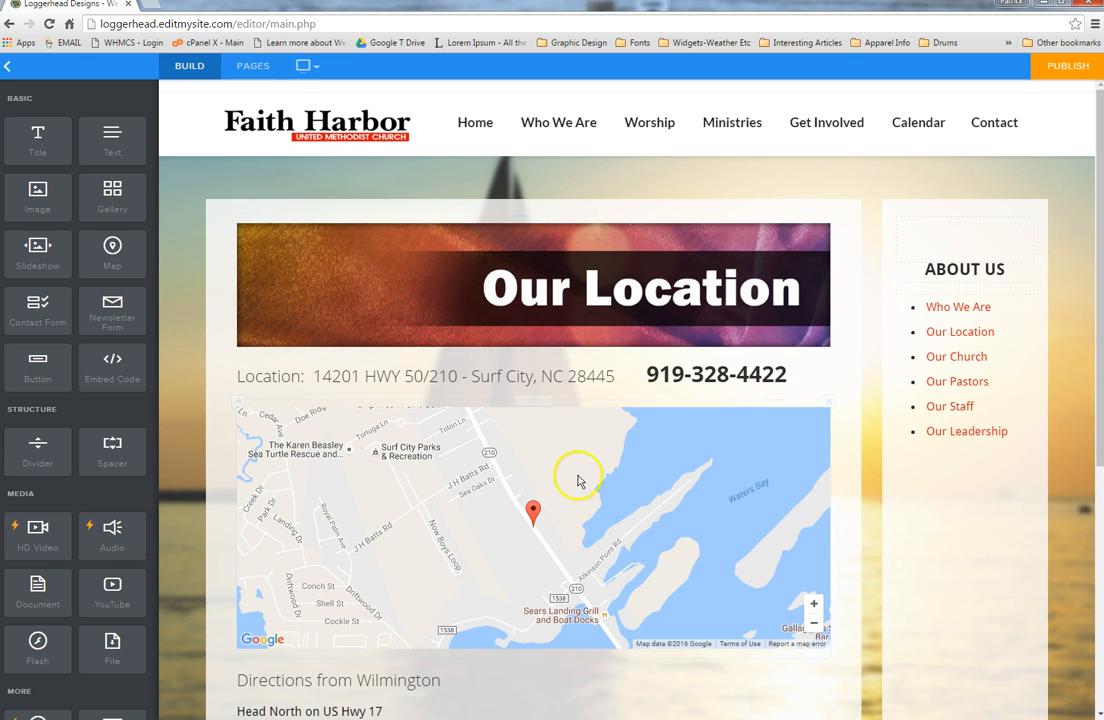
scroll(576, 461, down, 3)
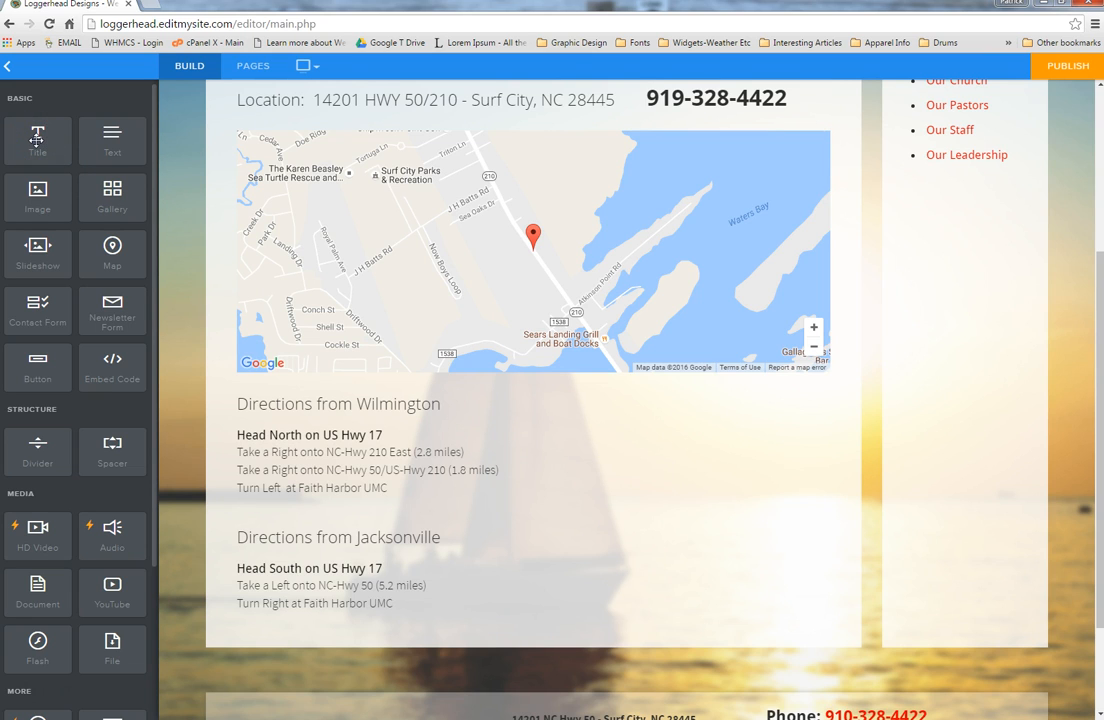
Step: Place a new Directions title column to the right of the map
drag(37, 140, 239, 263)
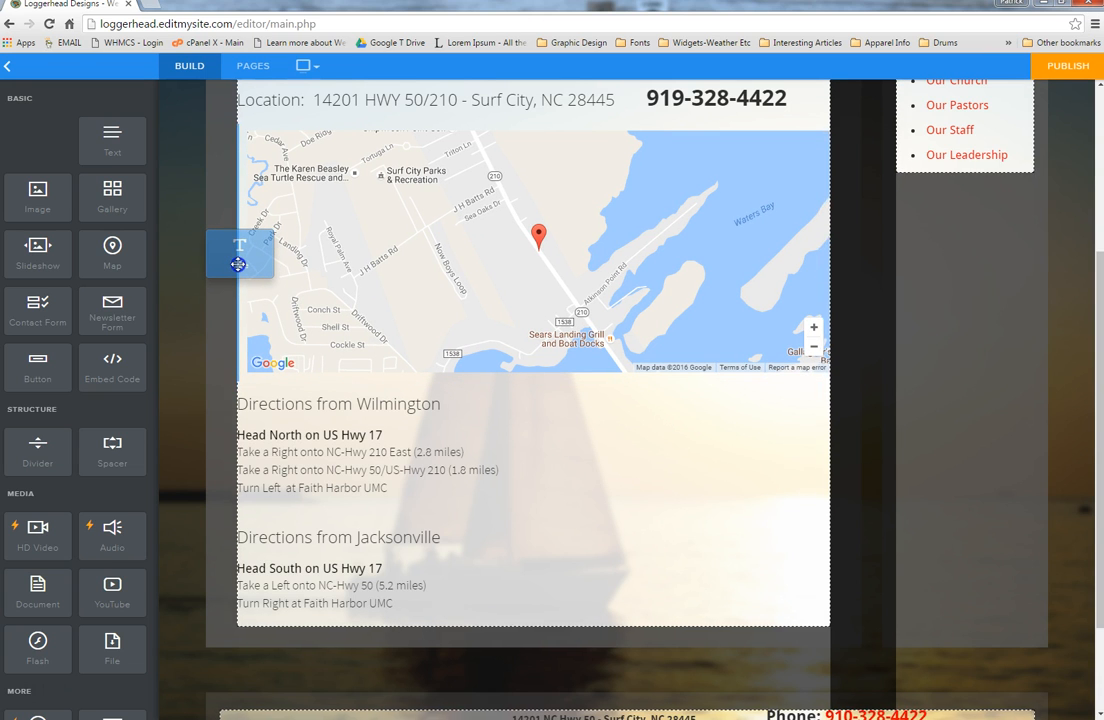
drag(282, 271, 744, 382)
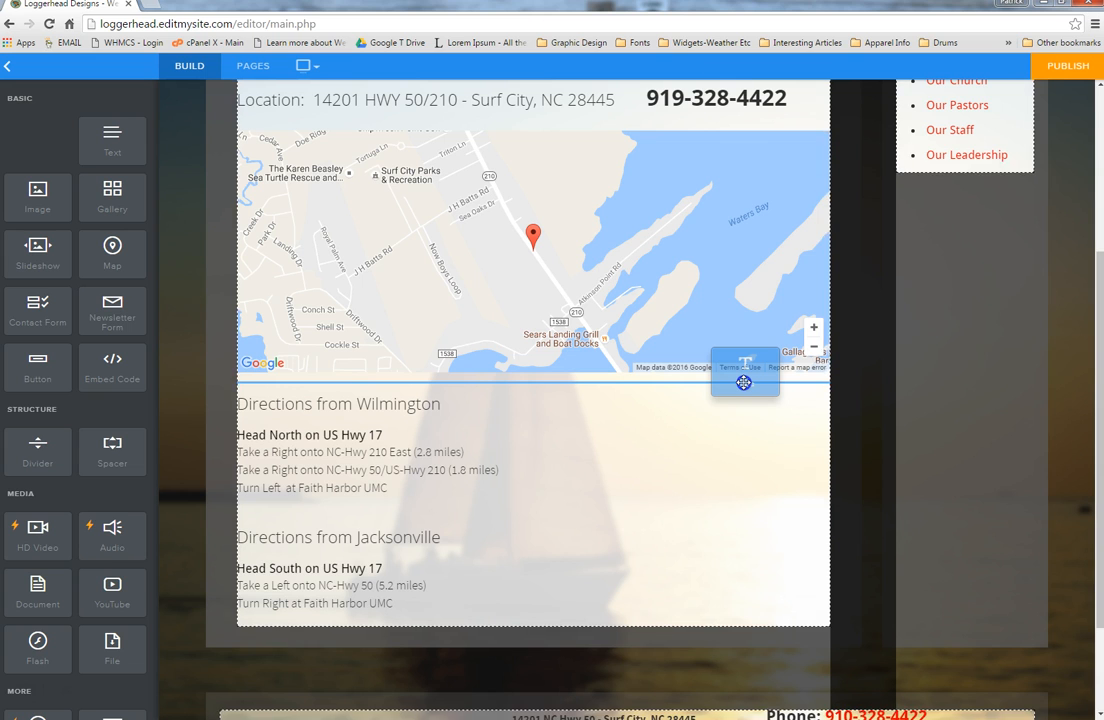
drag(744, 382, 818, 287)
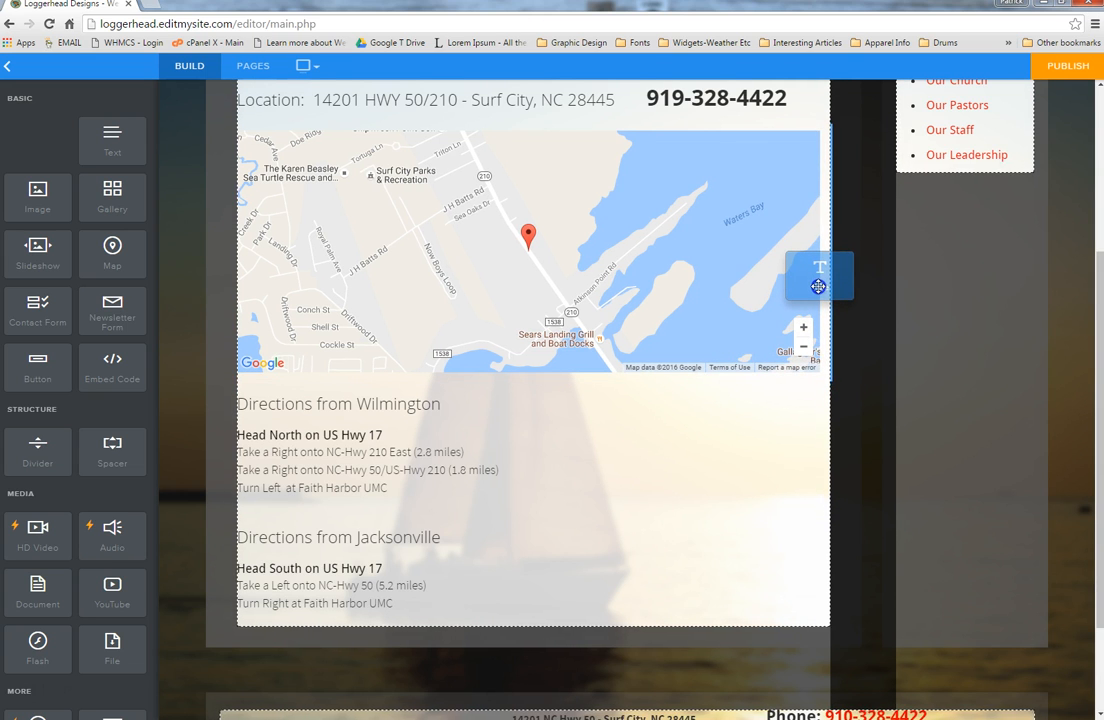
drag(818, 287, 820, 292)
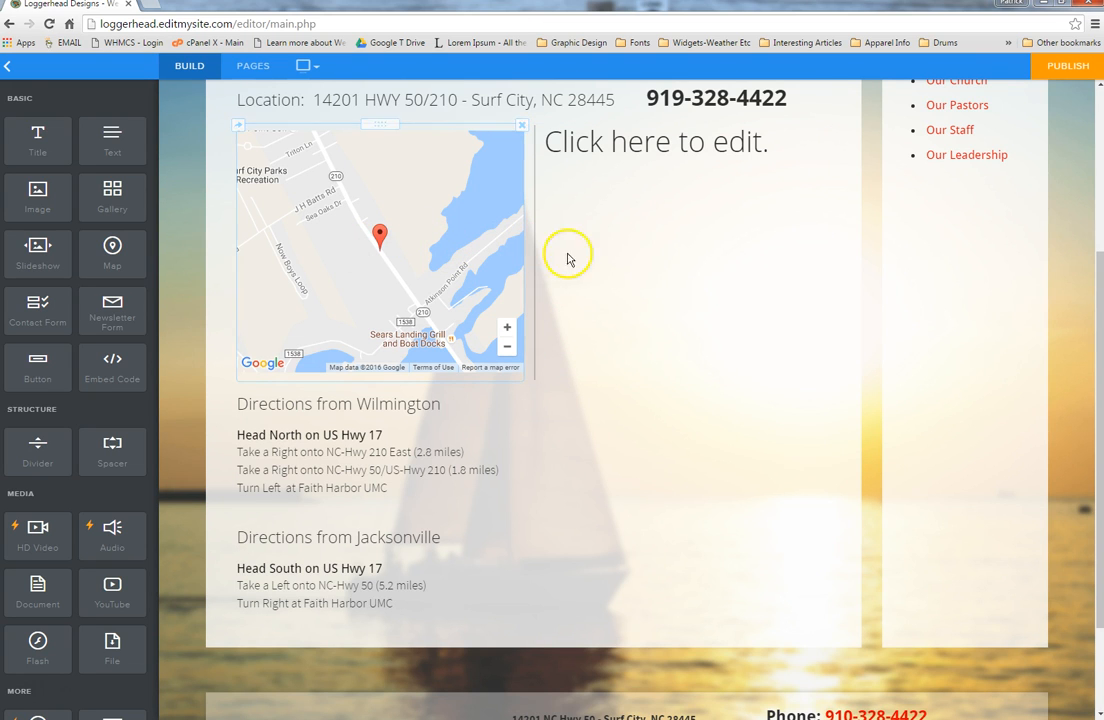
click(680, 141)
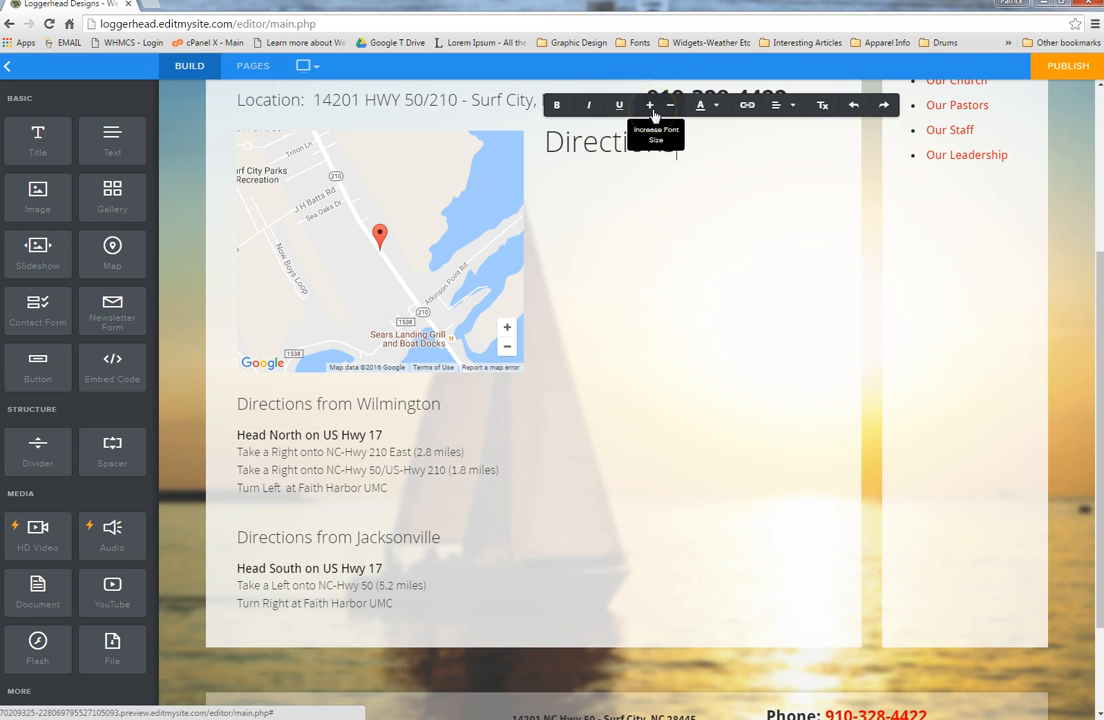
Step: Tint the Directions title green and try phone and website link types before finishing
click(712, 105)
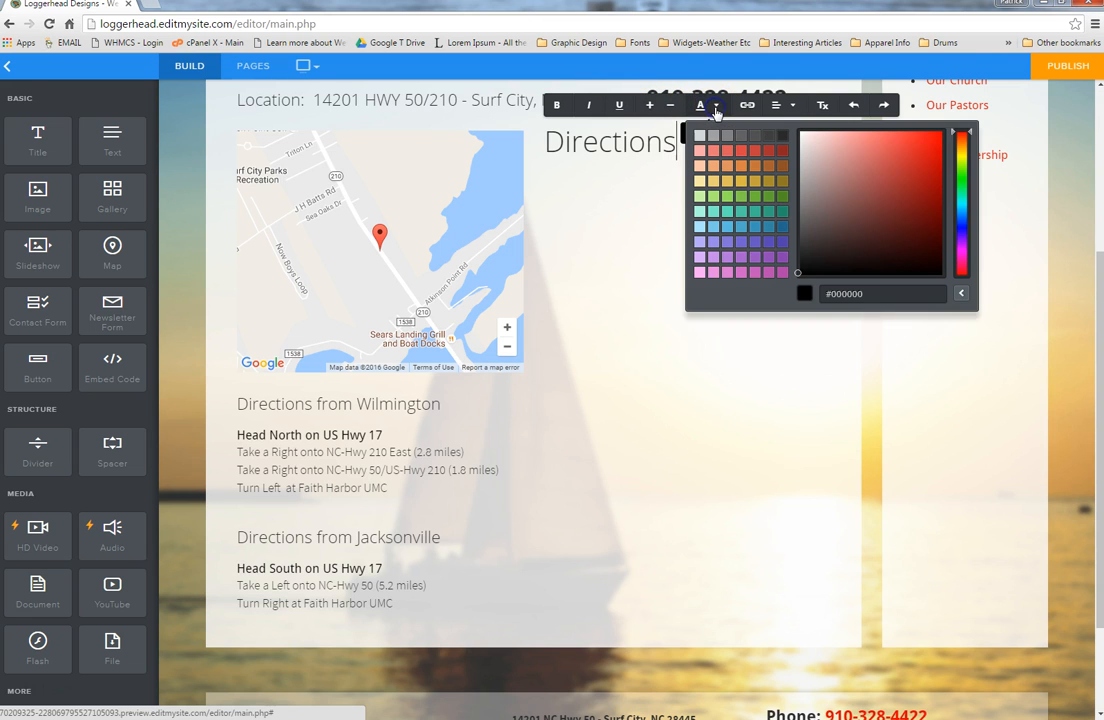
click(966, 150)
drag(968, 152, 963, 192)
drag(880, 249, 922, 179)
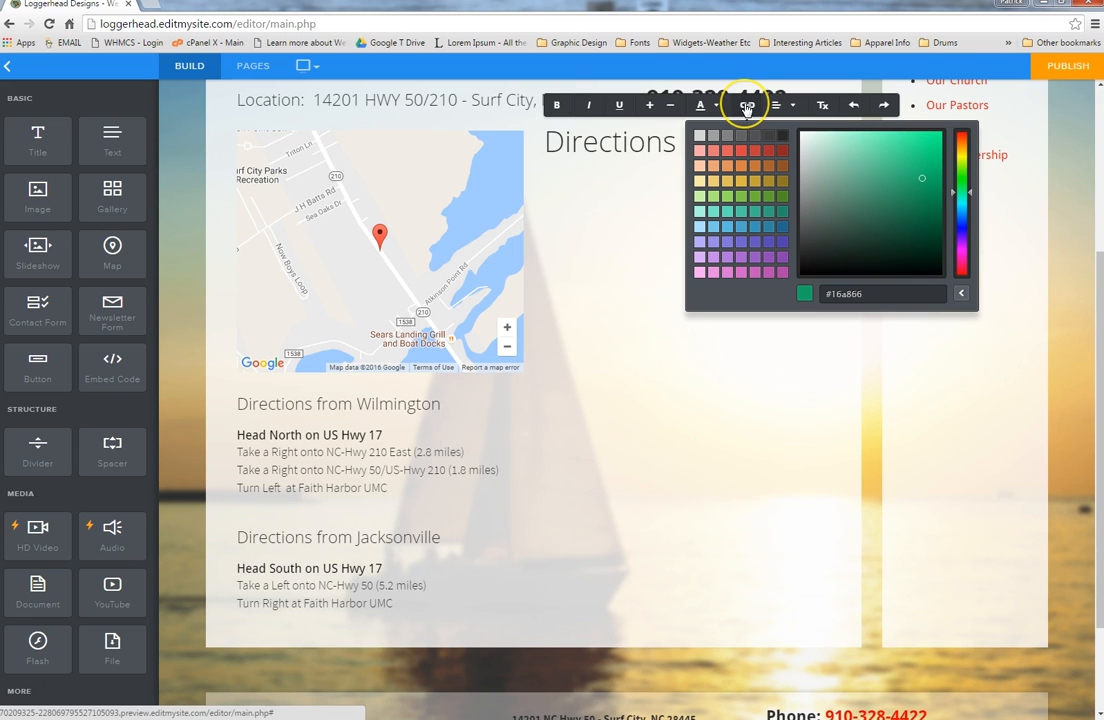
click(746, 106)
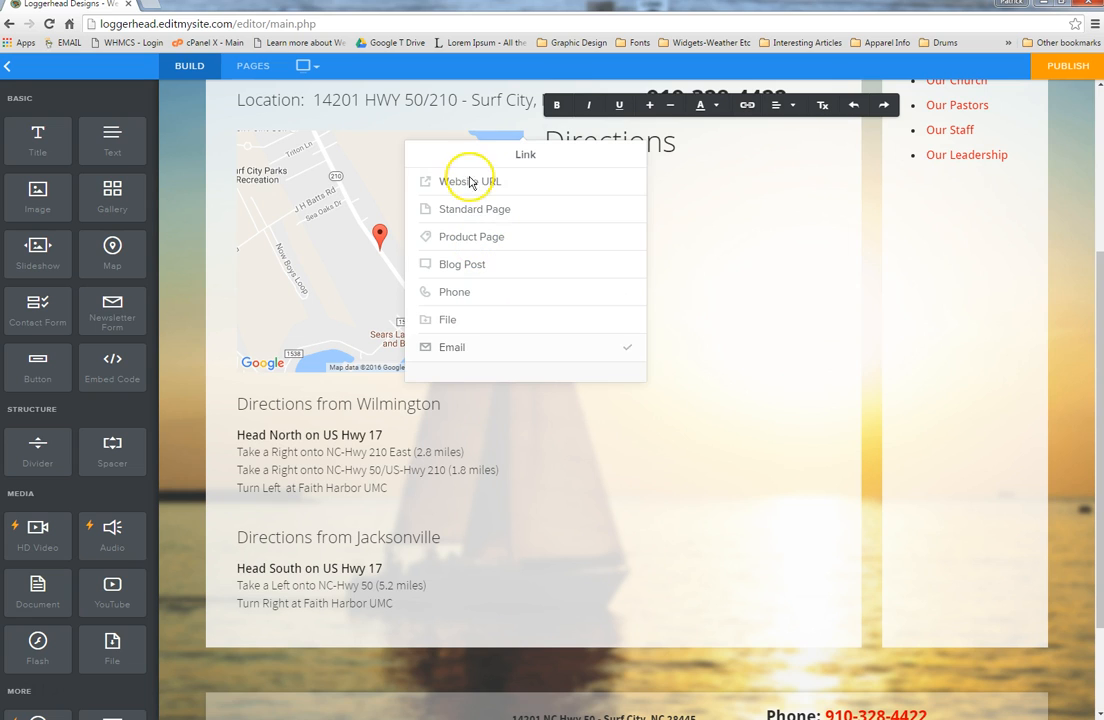
click(500, 300)
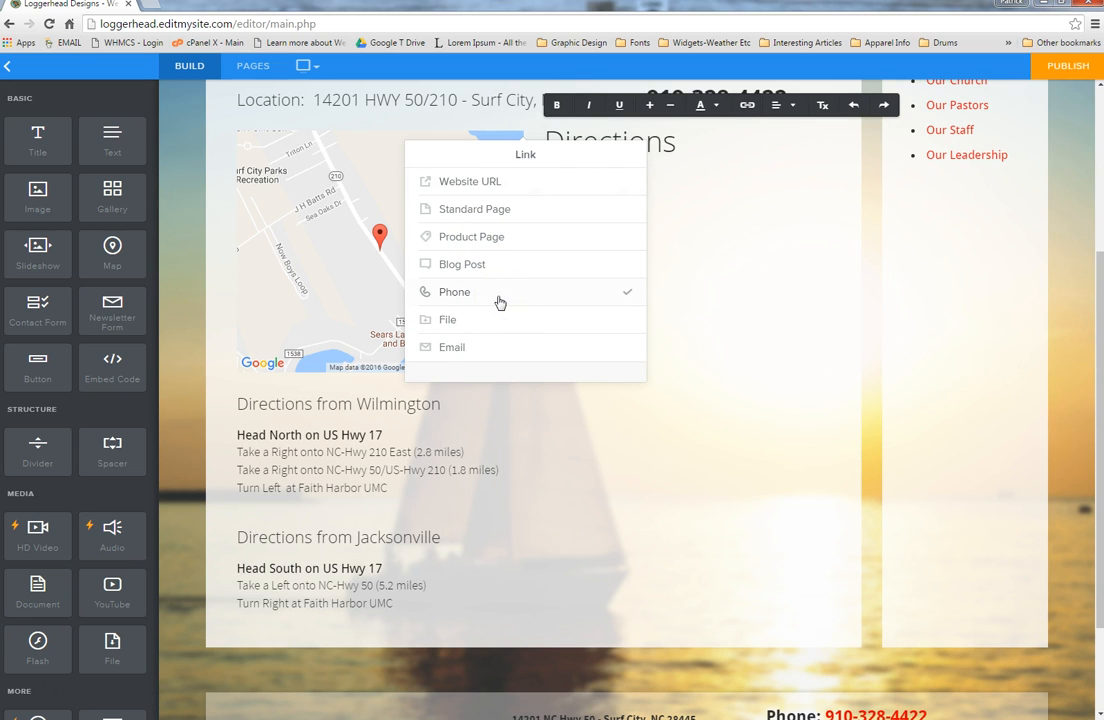
click(570, 186)
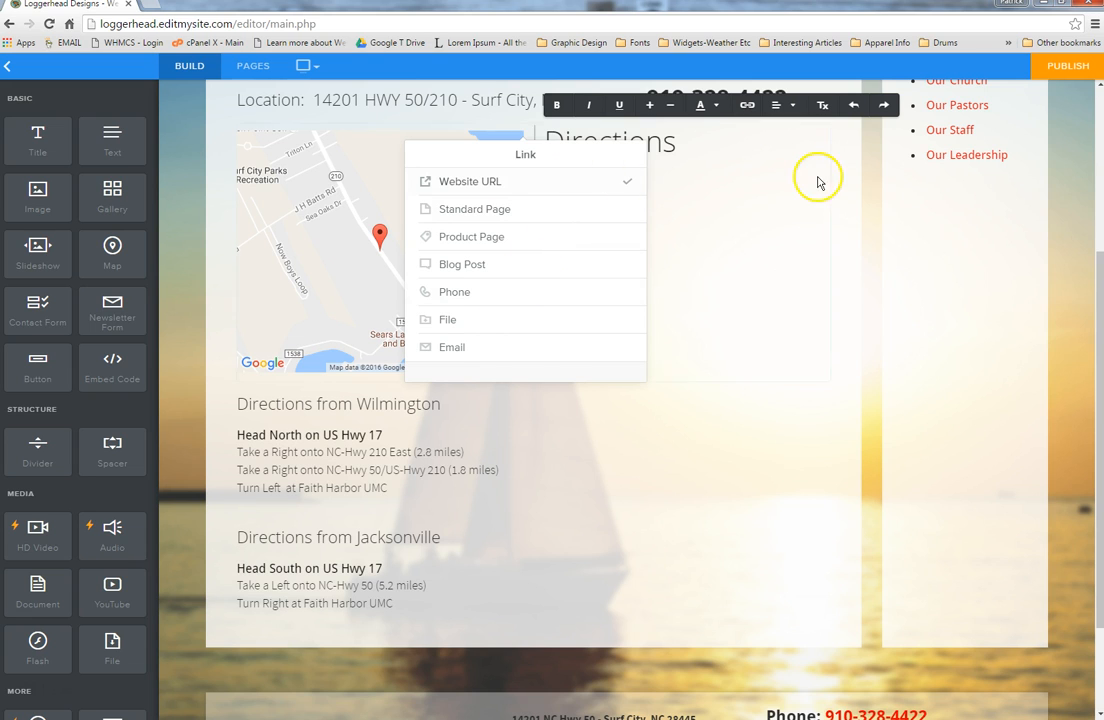
click(866, 201)
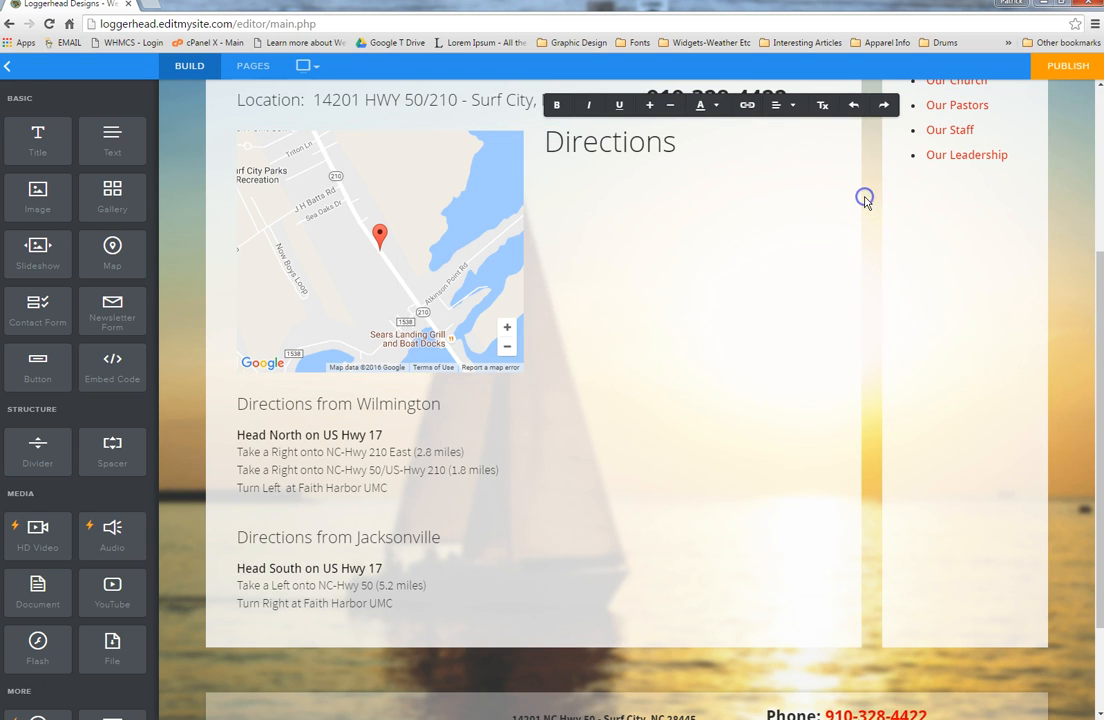
click(107, 146)
Step: Paste two Lorem ipsum paragraphs into a new text block below the Jacksonville directions
drag(116, 143, 542, 622)
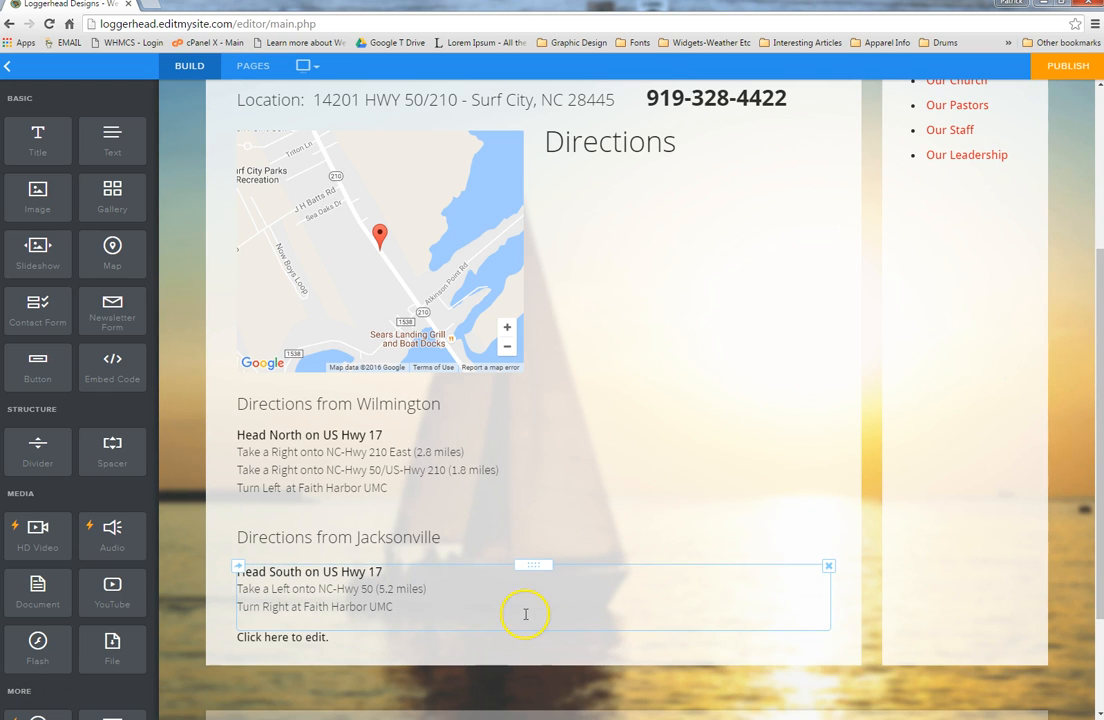
click(396, 638)
right_click(396, 638)
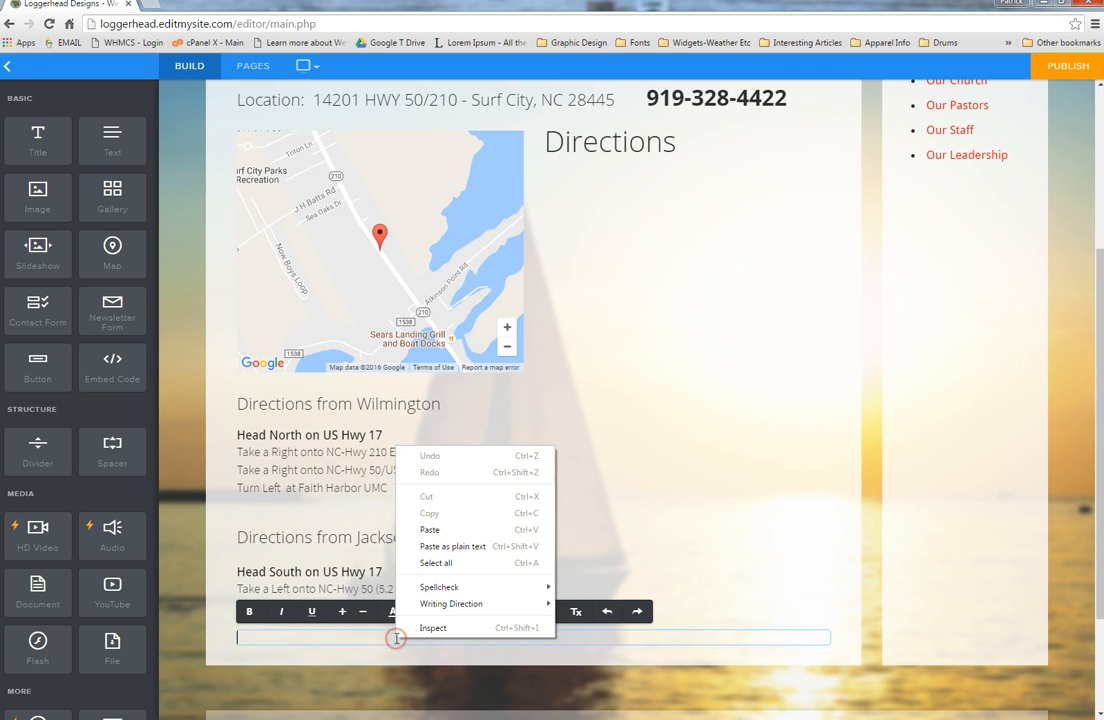
click(447, 532)
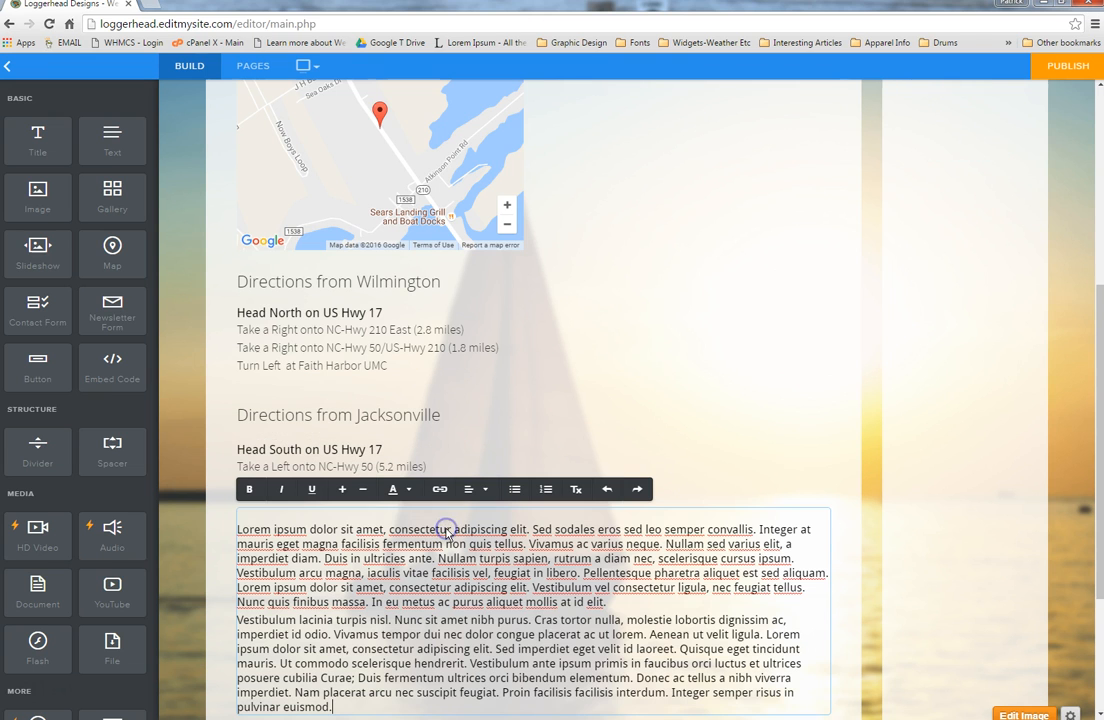
click(605, 602)
key(Return)
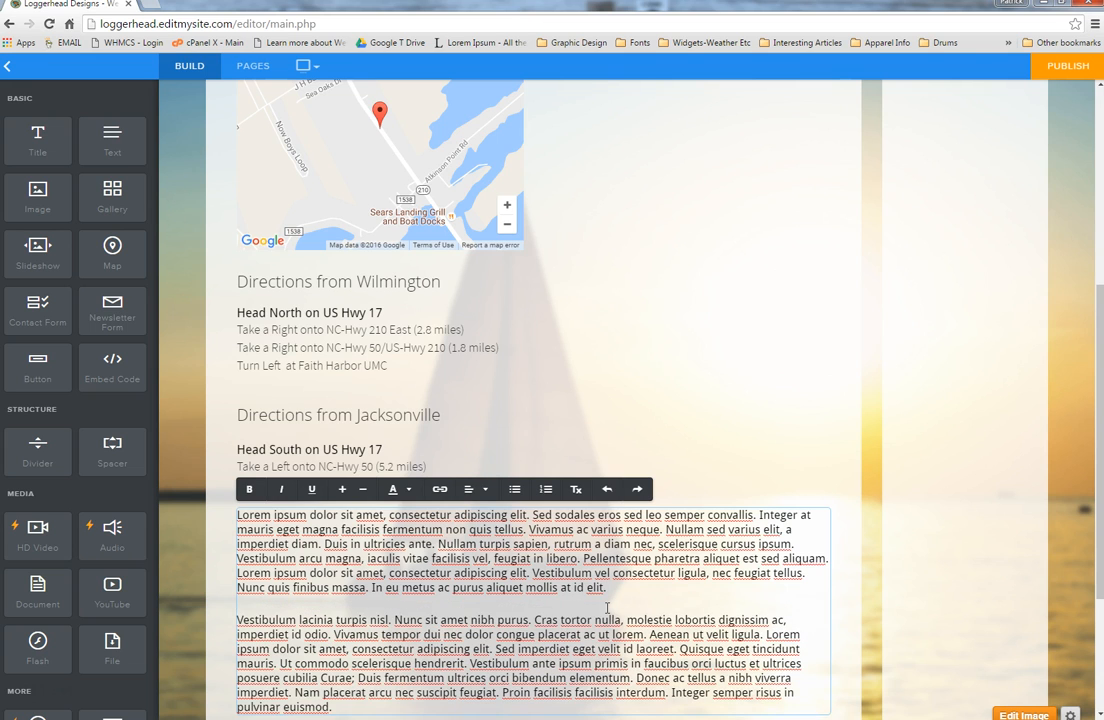
click(221, 612)
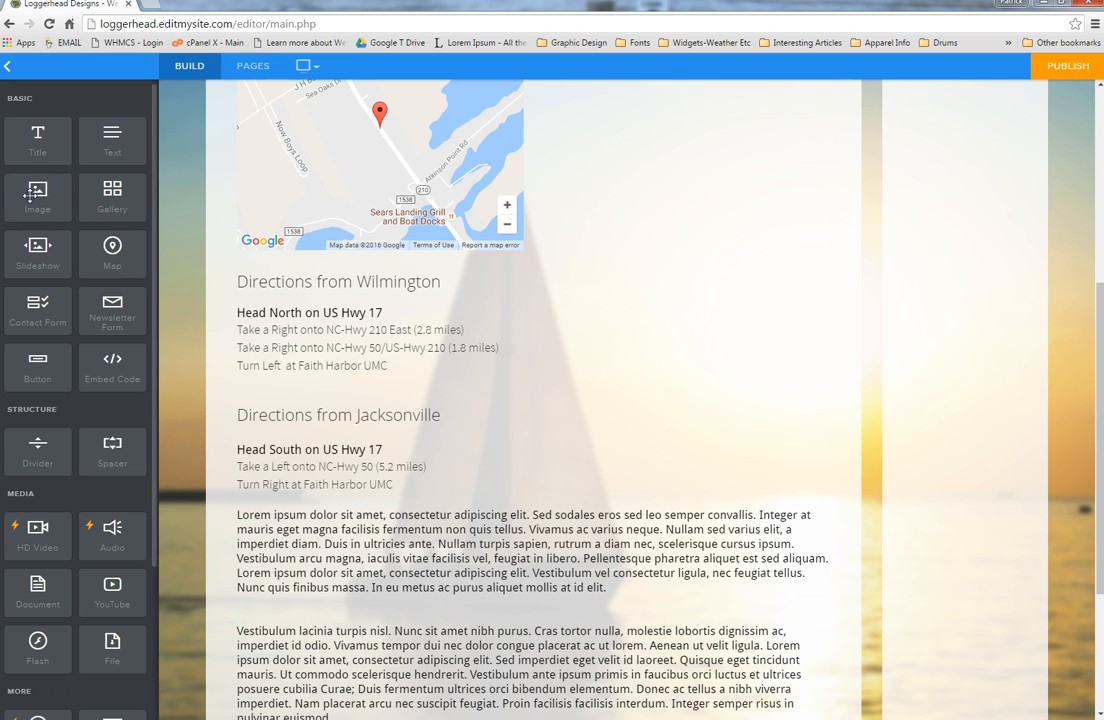
drag(33, 194, 283, 563)
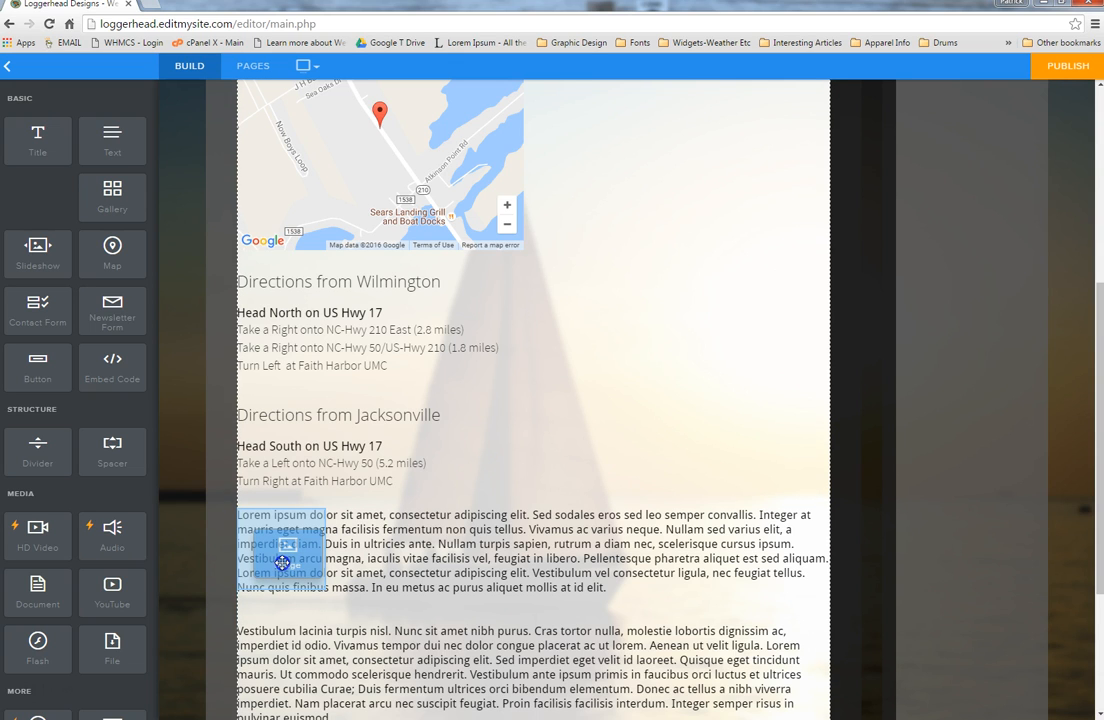
Step: Insert and resize the 'sfi logo' image beside the text, then place a gallery below it
drag(281, 563, 426, 604)
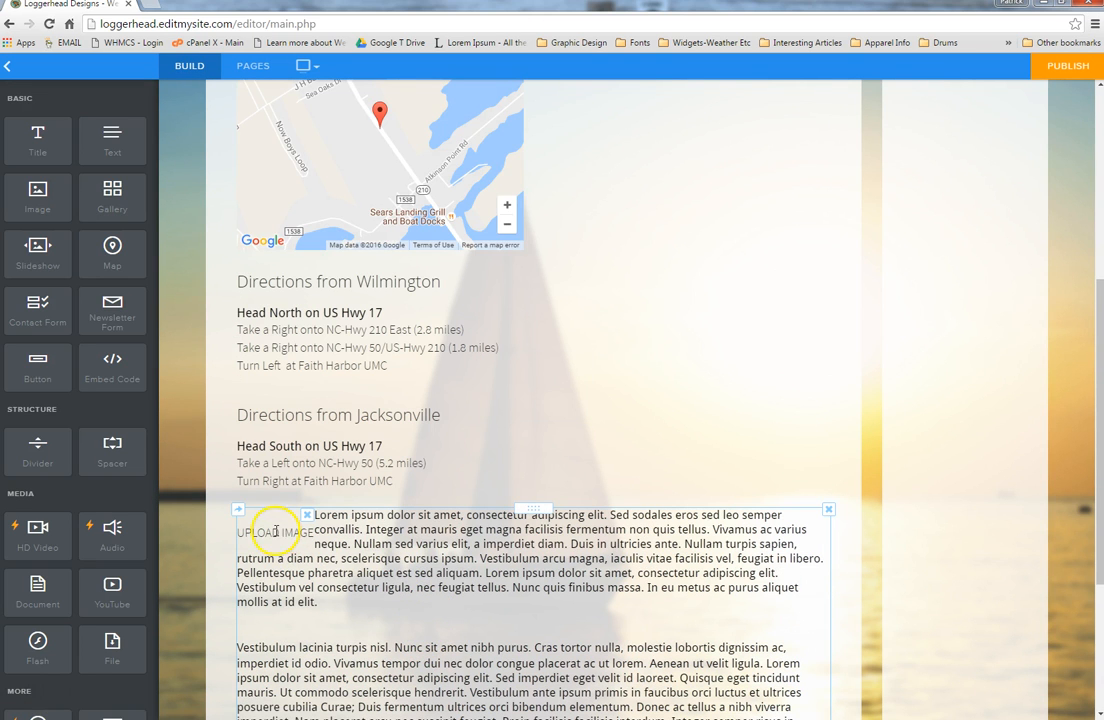
click(274, 531)
click(506, 484)
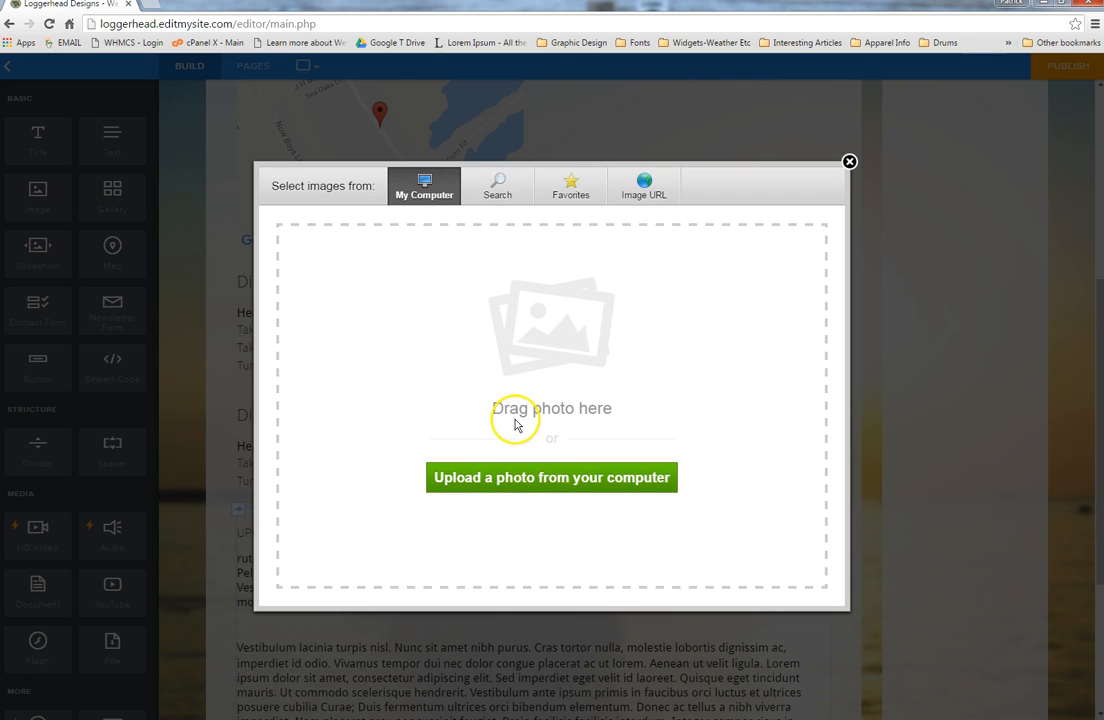
click(503, 482)
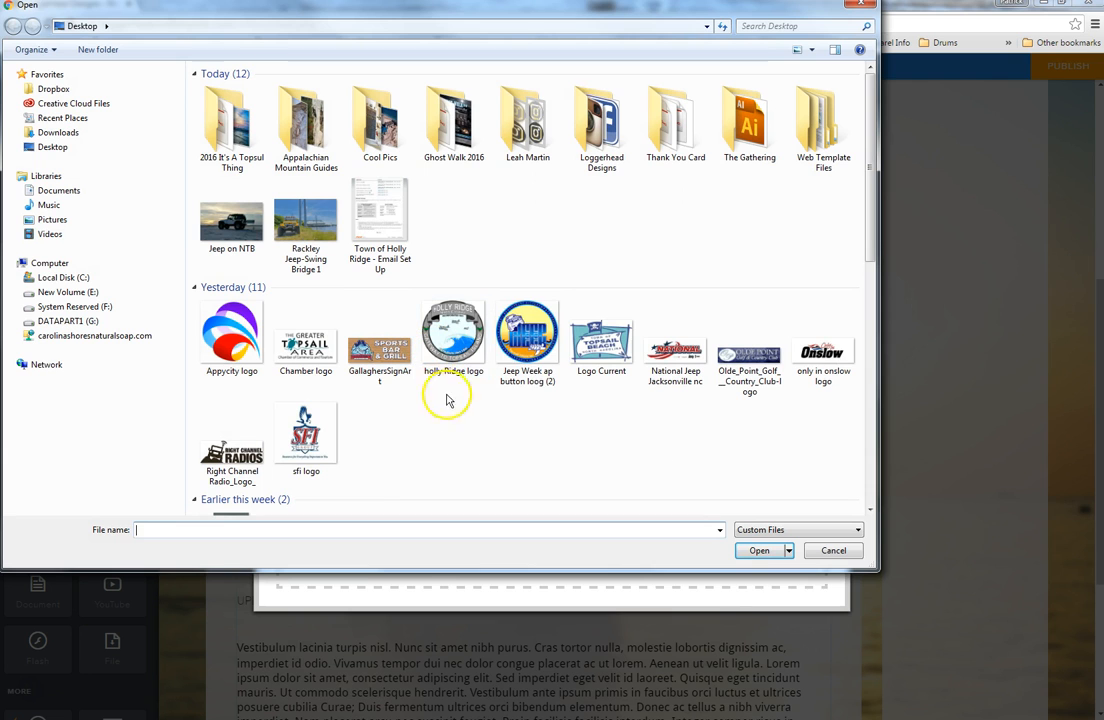
click(318, 428)
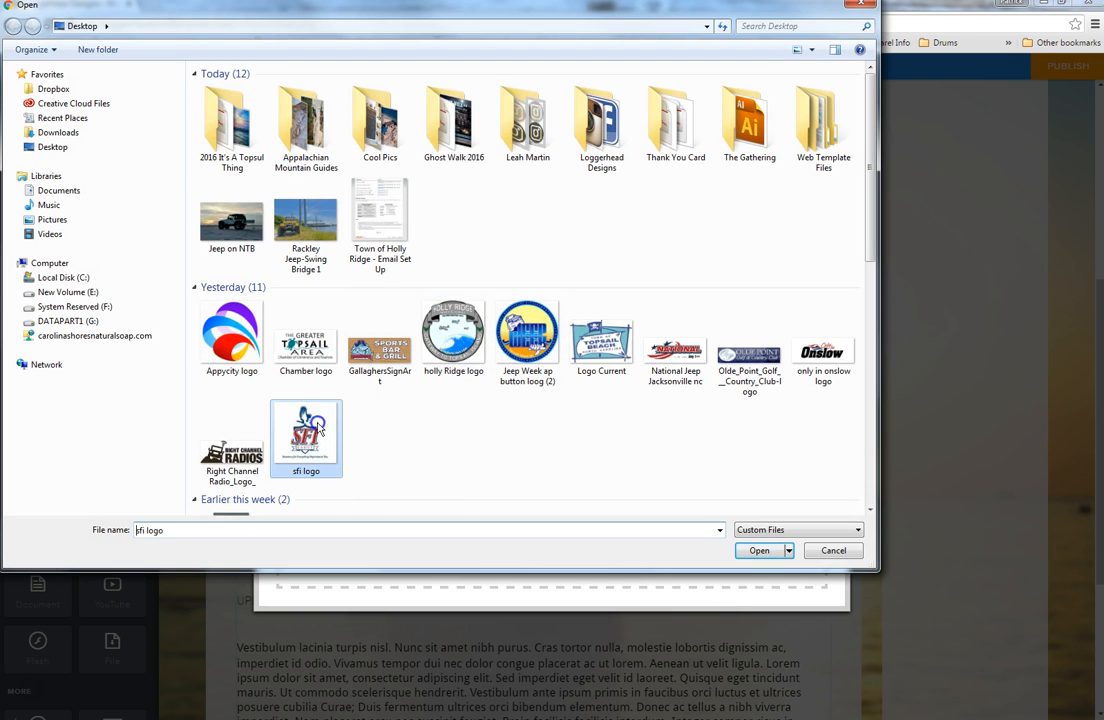
click(762, 550)
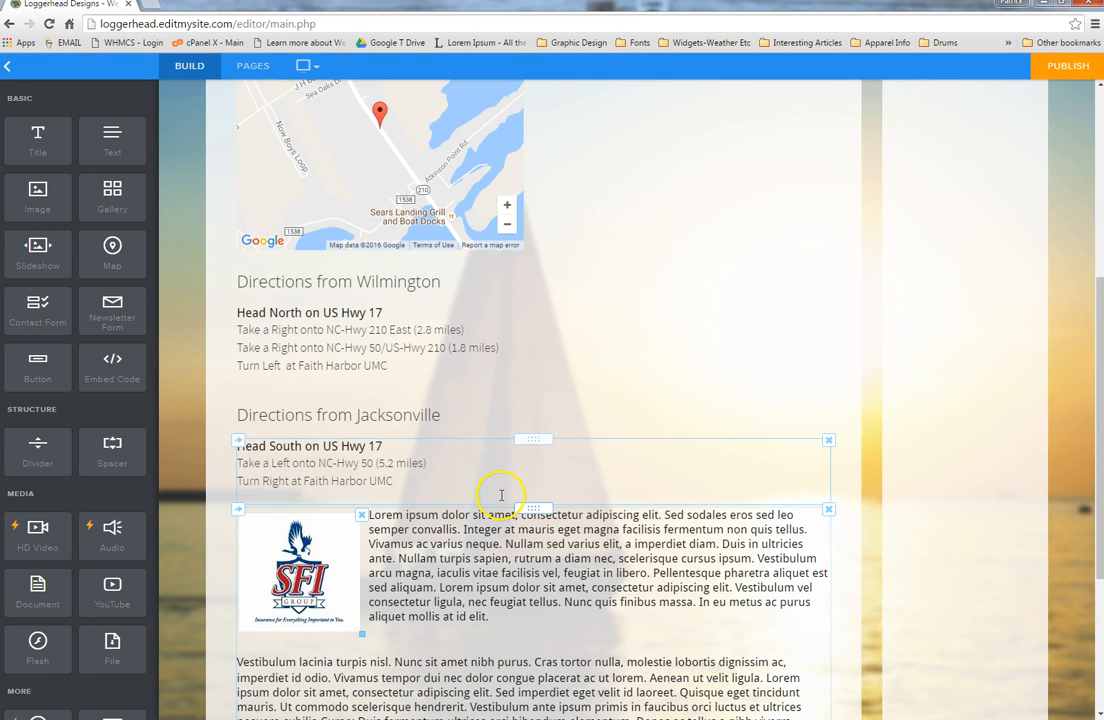
scroll(501, 494, down, 3)
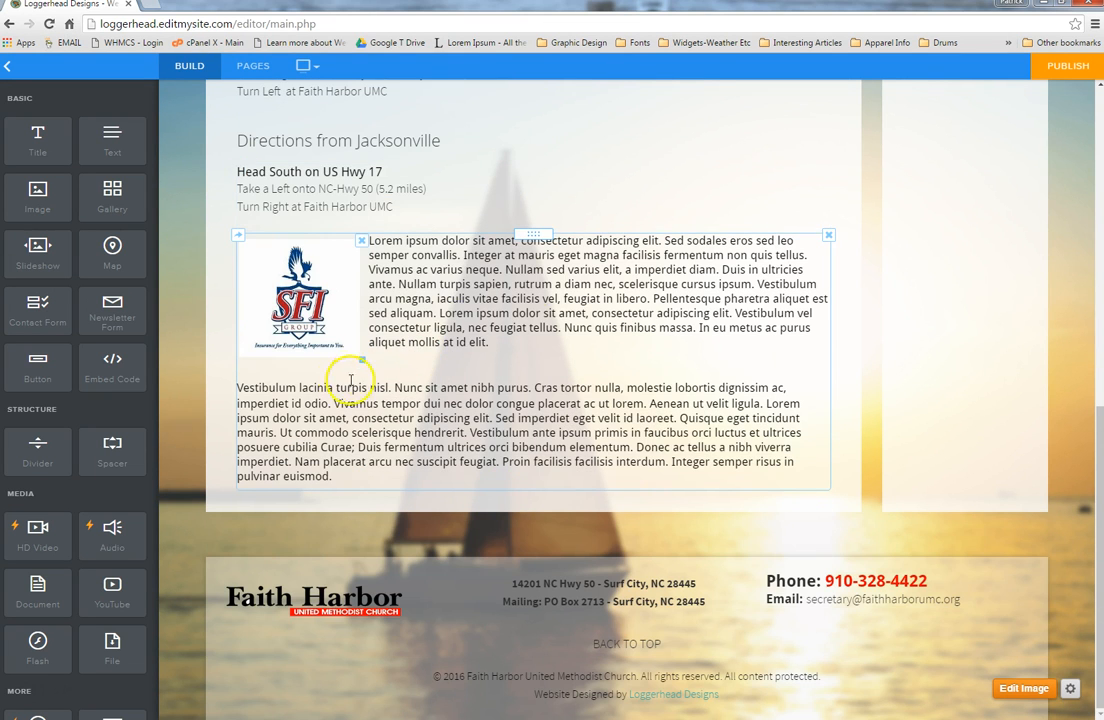
drag(362, 358, 409, 395)
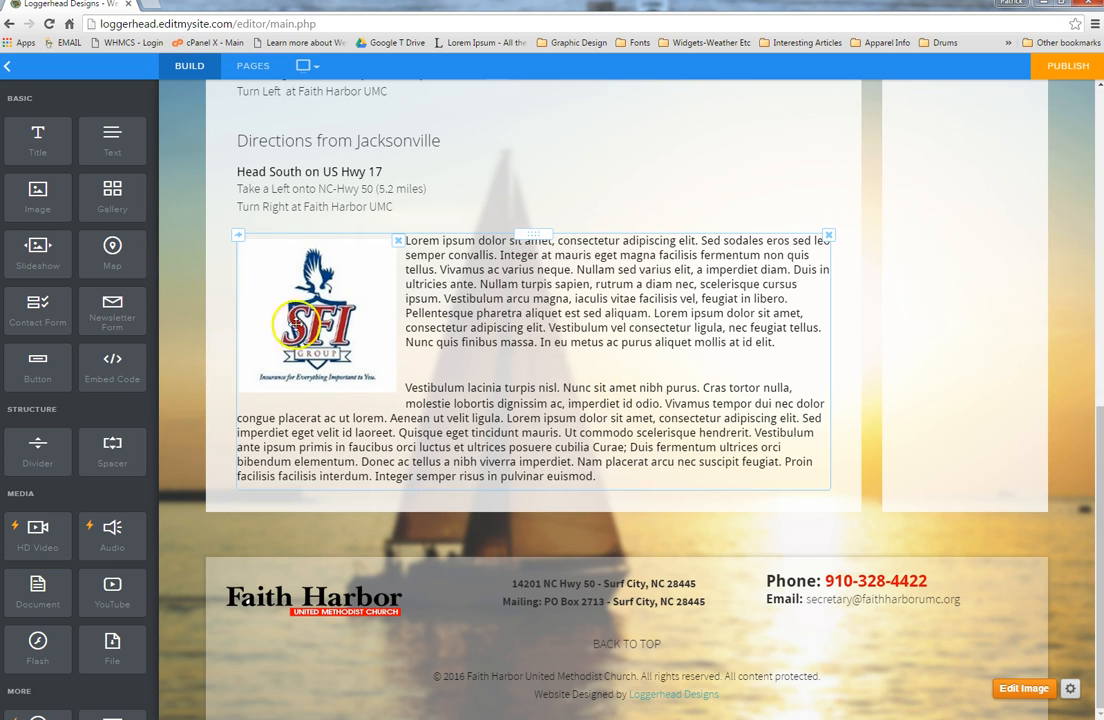
drag(112, 196, 478, 489)
drag(478, 489, 517, 566)
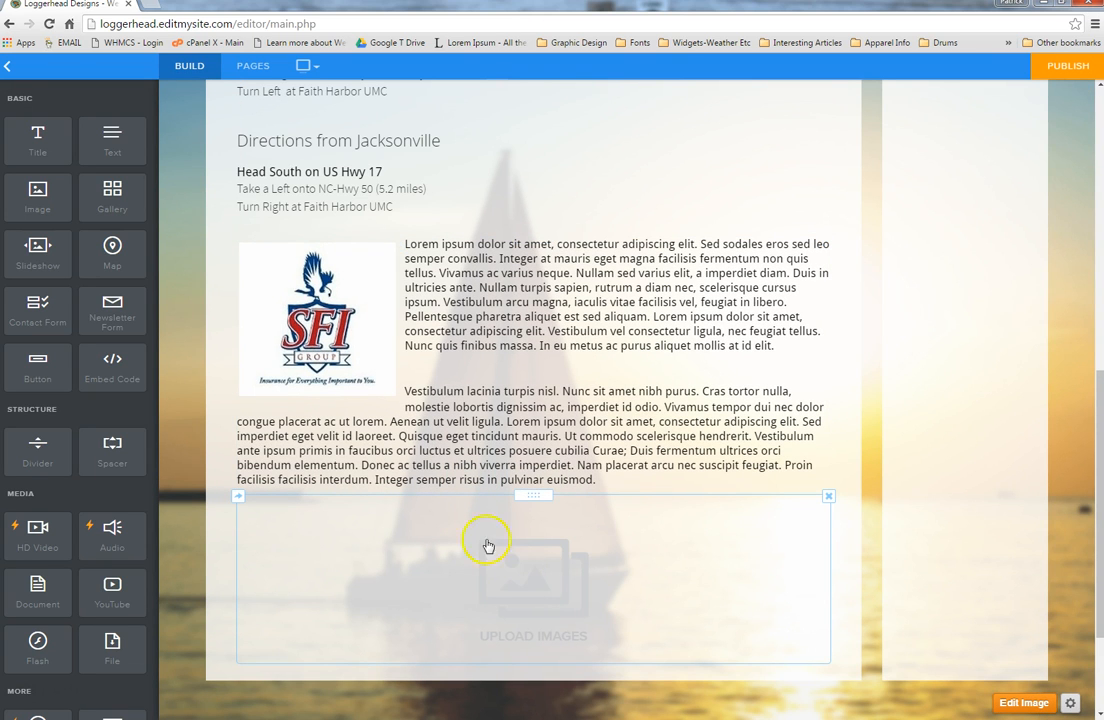
Step: Upload five desktop logos, including Holly Ridge, Jeep Week and Town of Topsail Beach, into the gallery
click(521, 600)
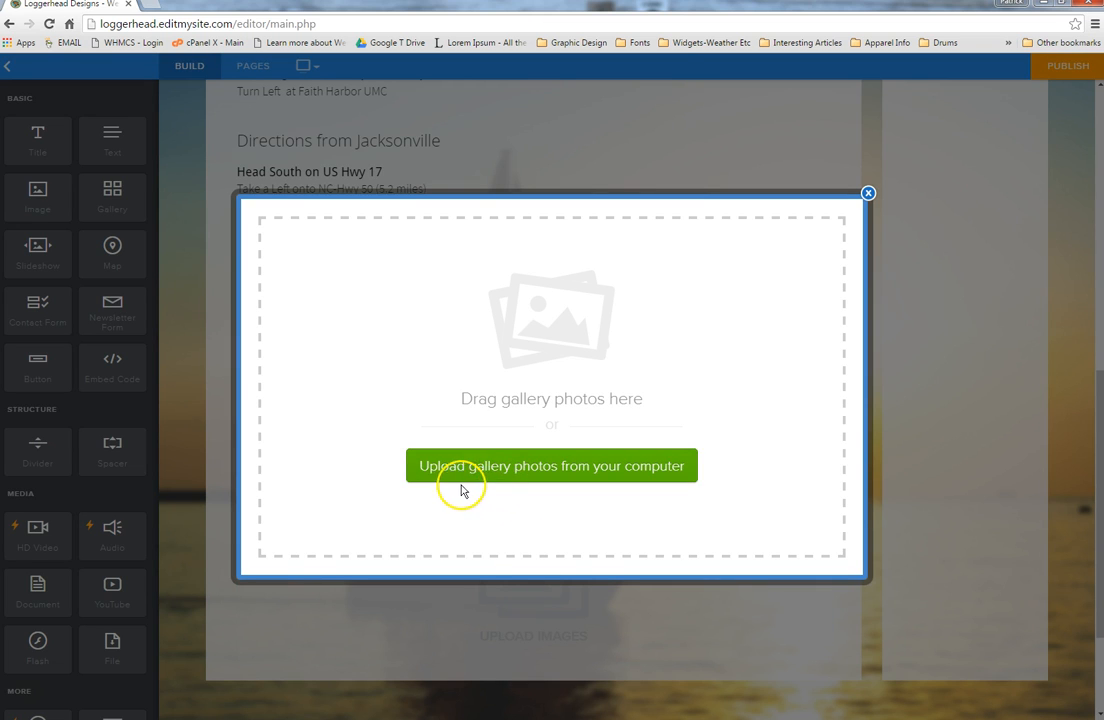
click(530, 472)
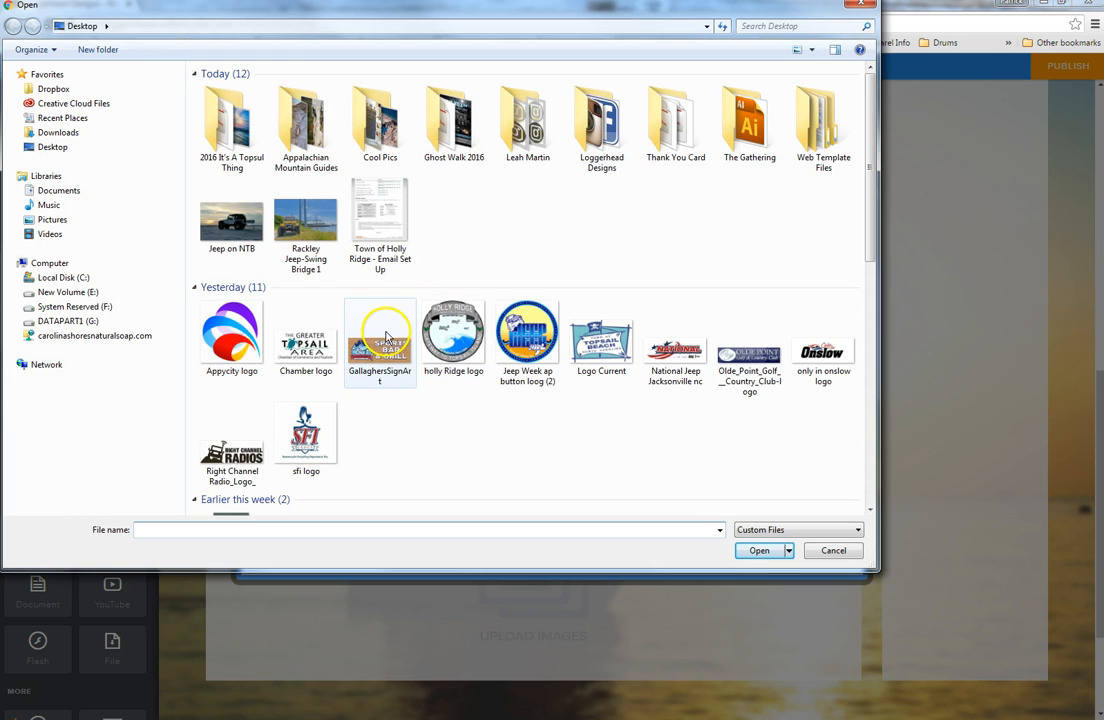
drag(386, 392, 683, 356)
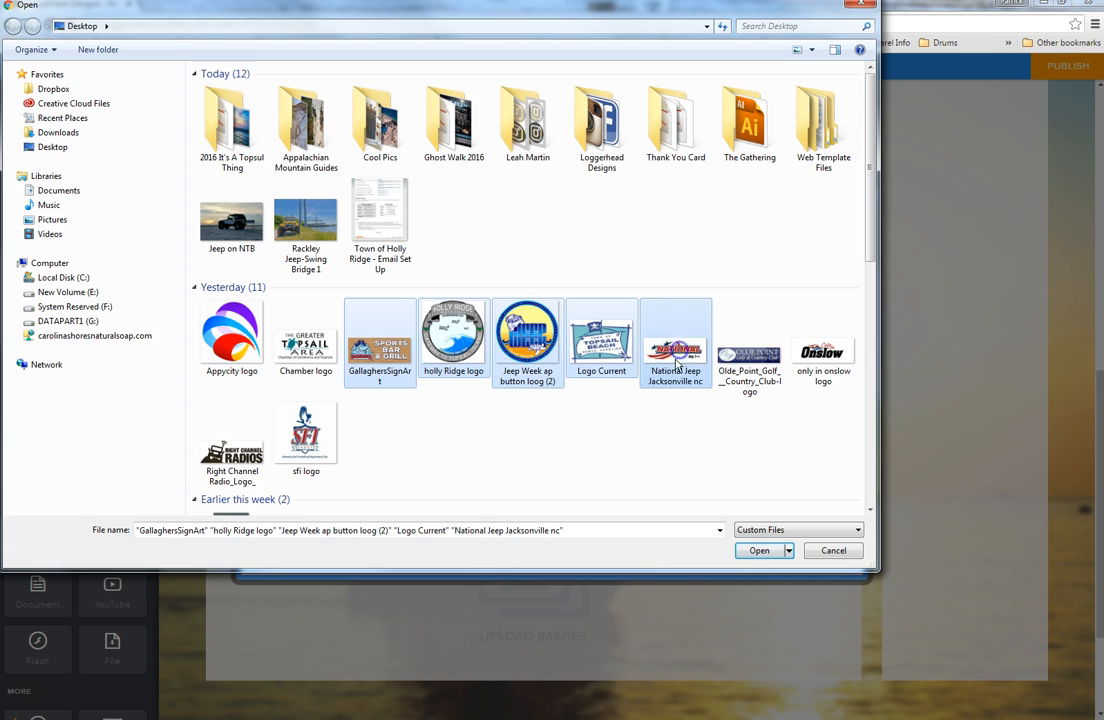
click(759, 551)
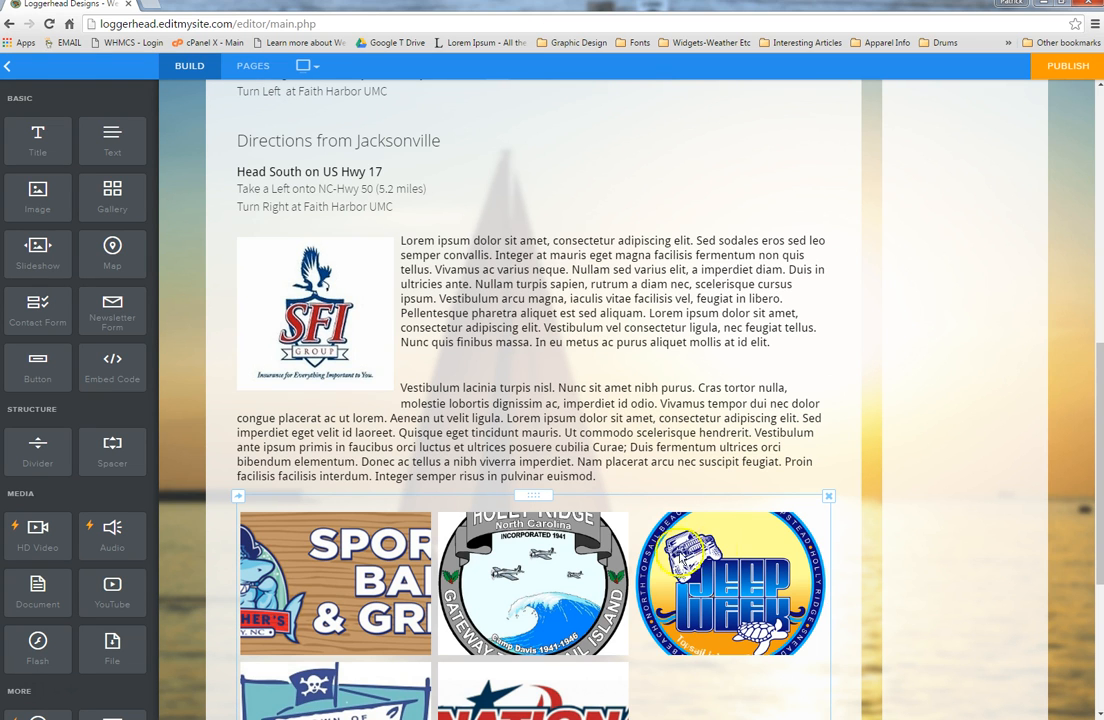
scroll(727, 507, down, 3)
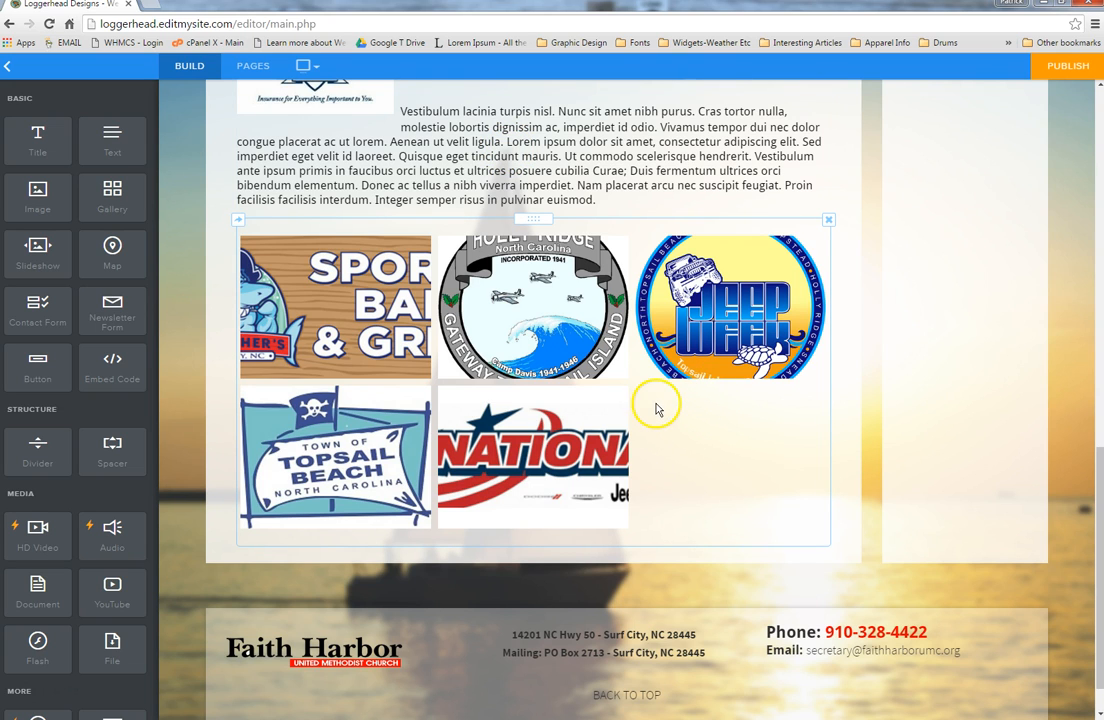
Step: Set the gallery to 5 columns so all logos sit in one row
click(655, 408)
click(533, 521)
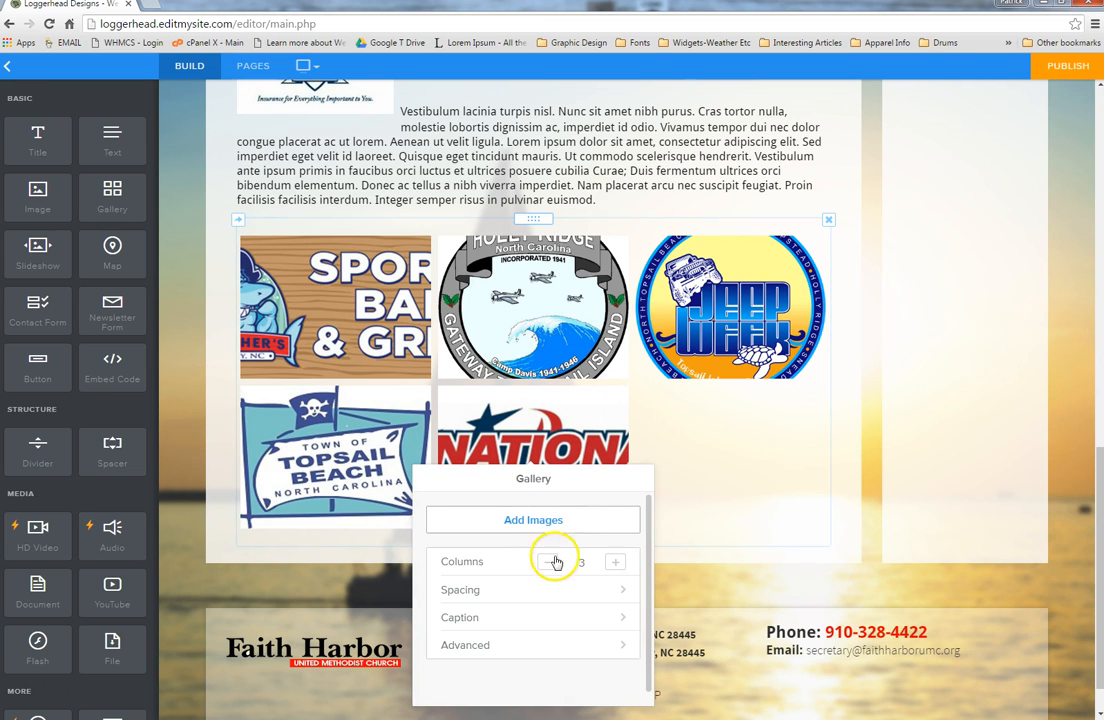
click(546, 564)
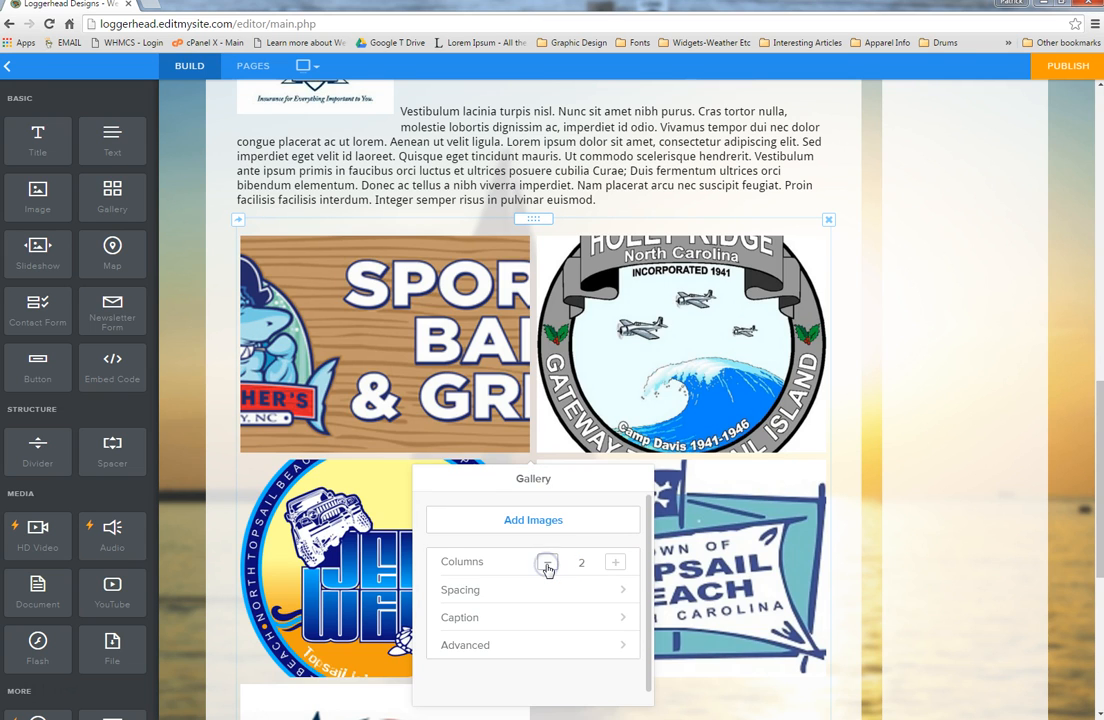
click(616, 563)
click(616, 563)
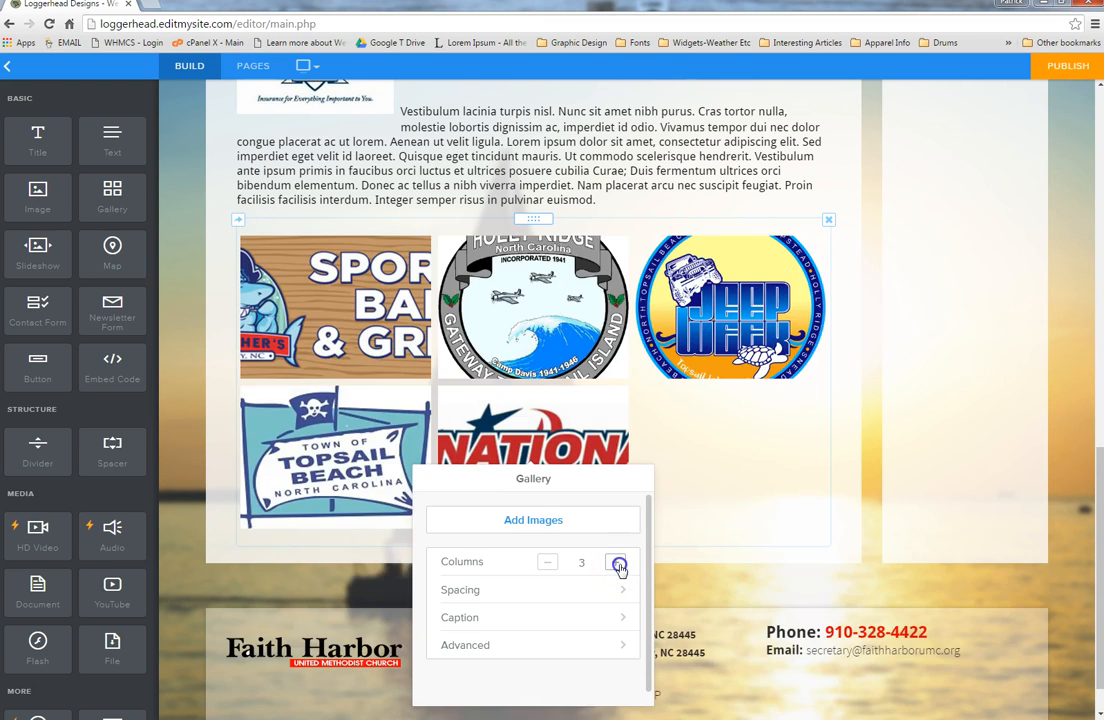
click(616, 563)
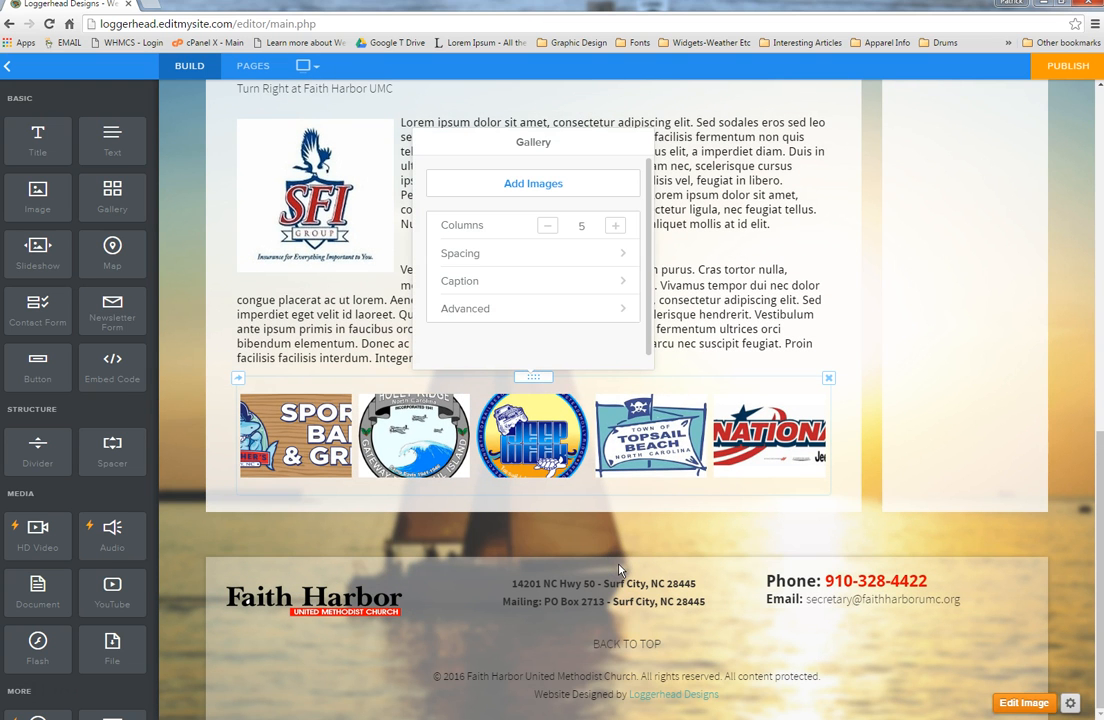
Step: In the gallery's Advanced options, set Image Ratio to Square and Border to Medium
click(567, 316)
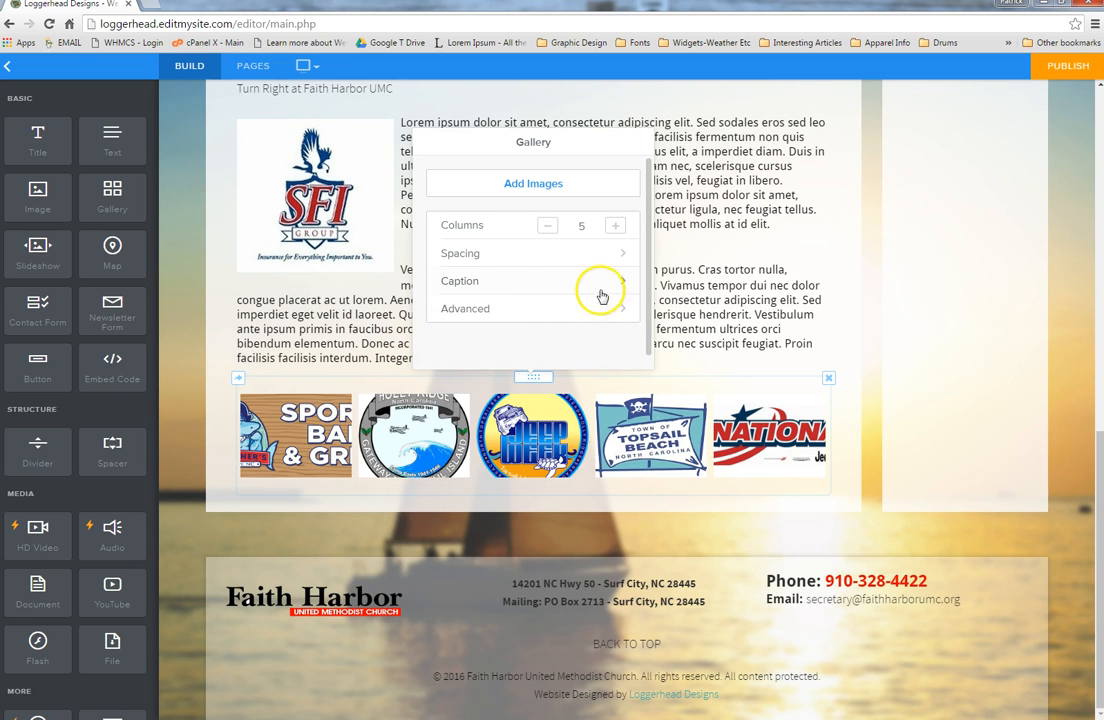
click(567, 310)
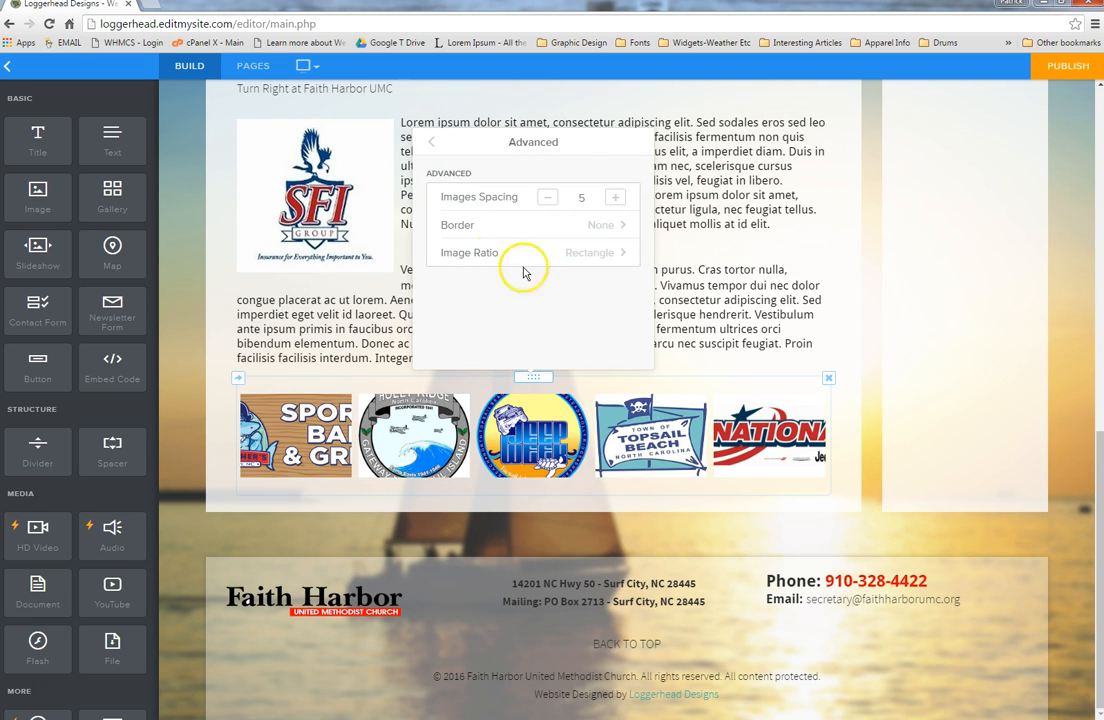
click(605, 258)
click(564, 226)
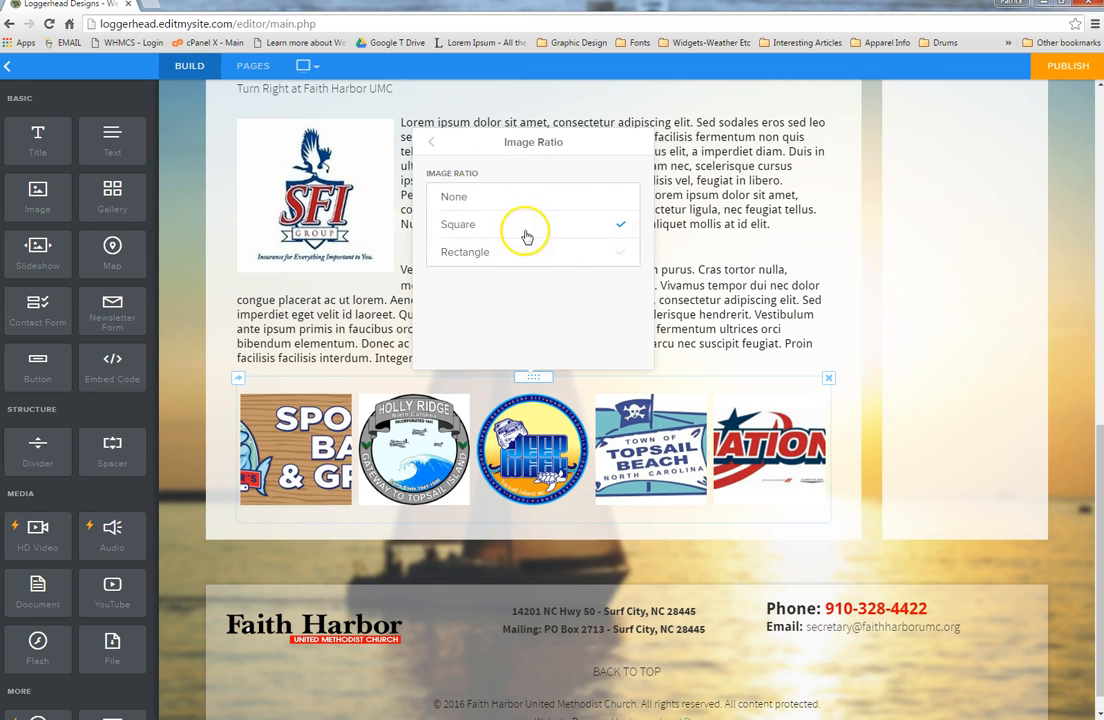
click(432, 143)
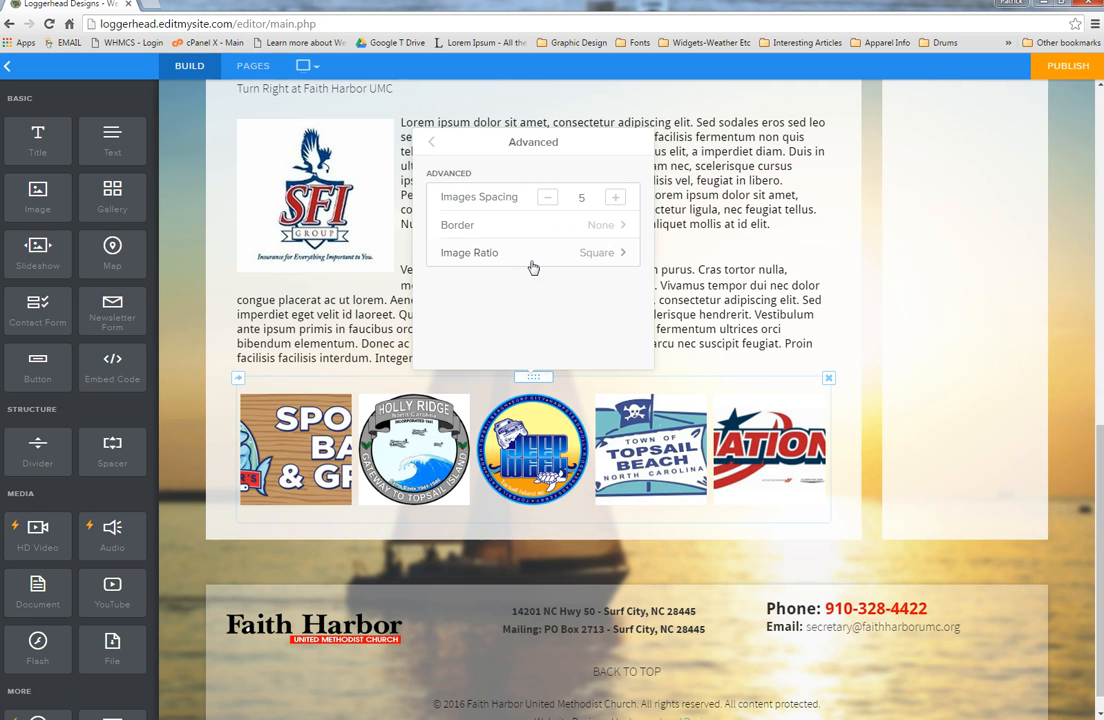
click(604, 224)
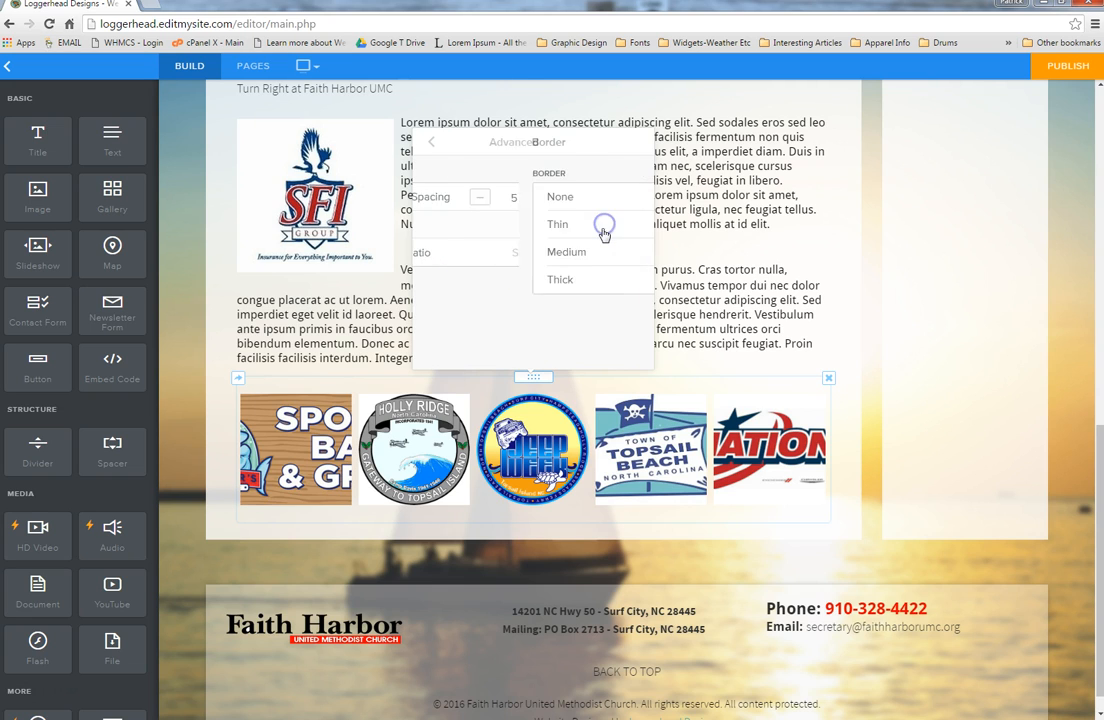
click(604, 258)
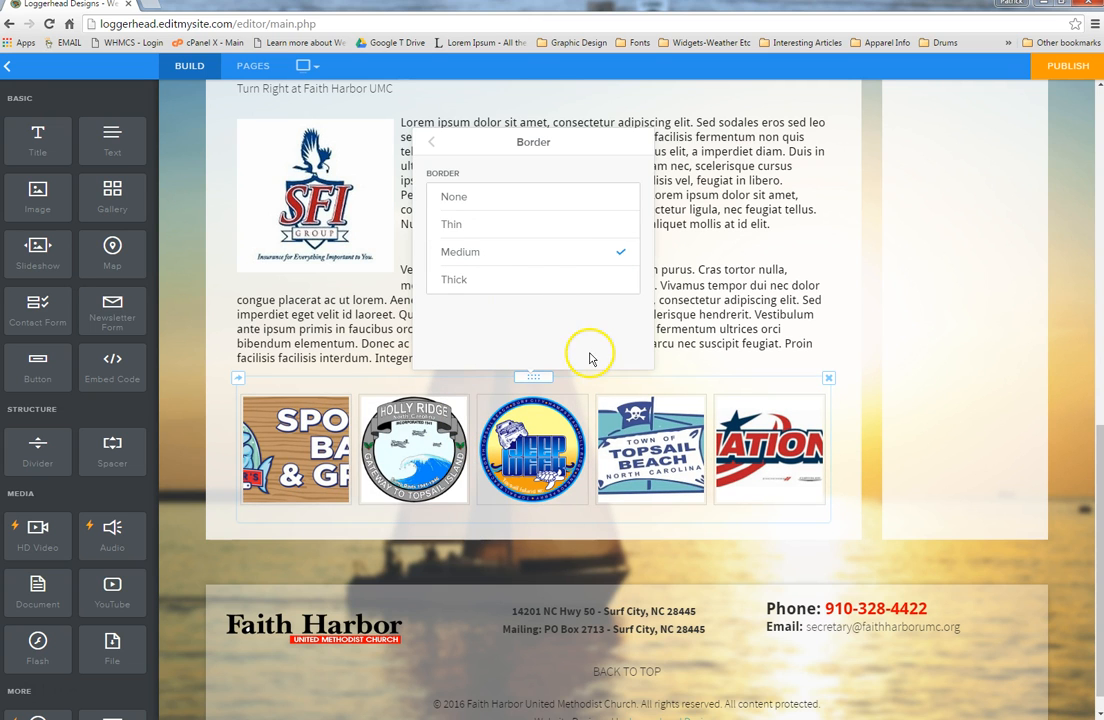
click(873, 498)
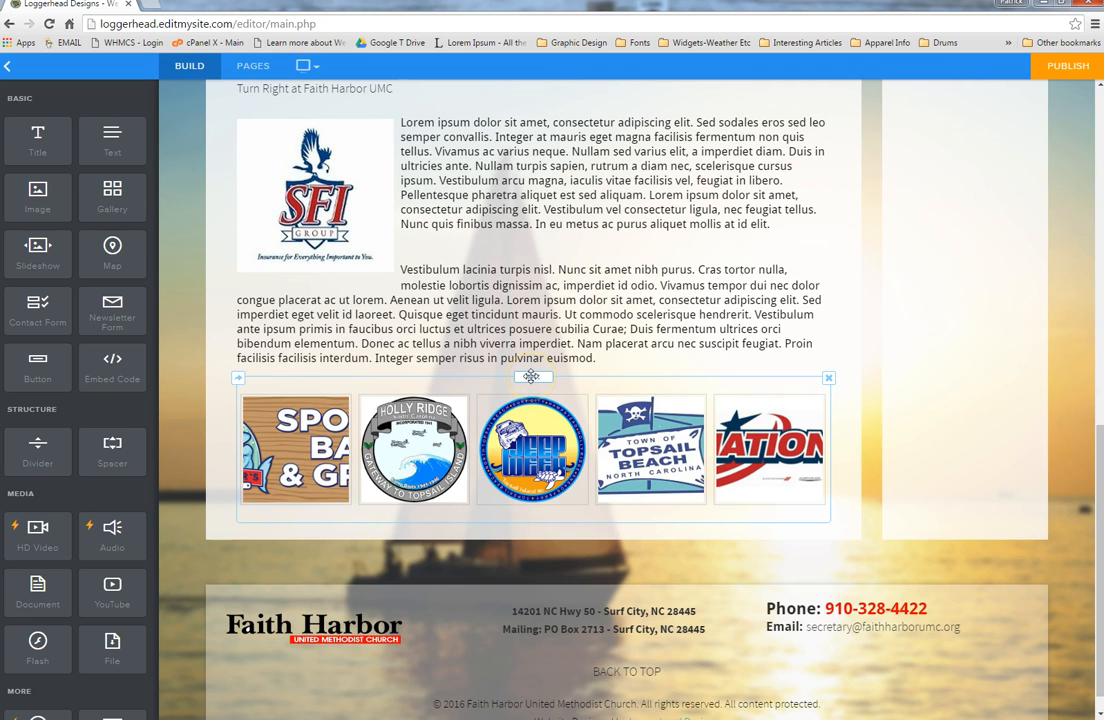
Step: Drag the logo gallery into a column beside the SFI text block and widen the text column
drag(532, 376, 810, 229)
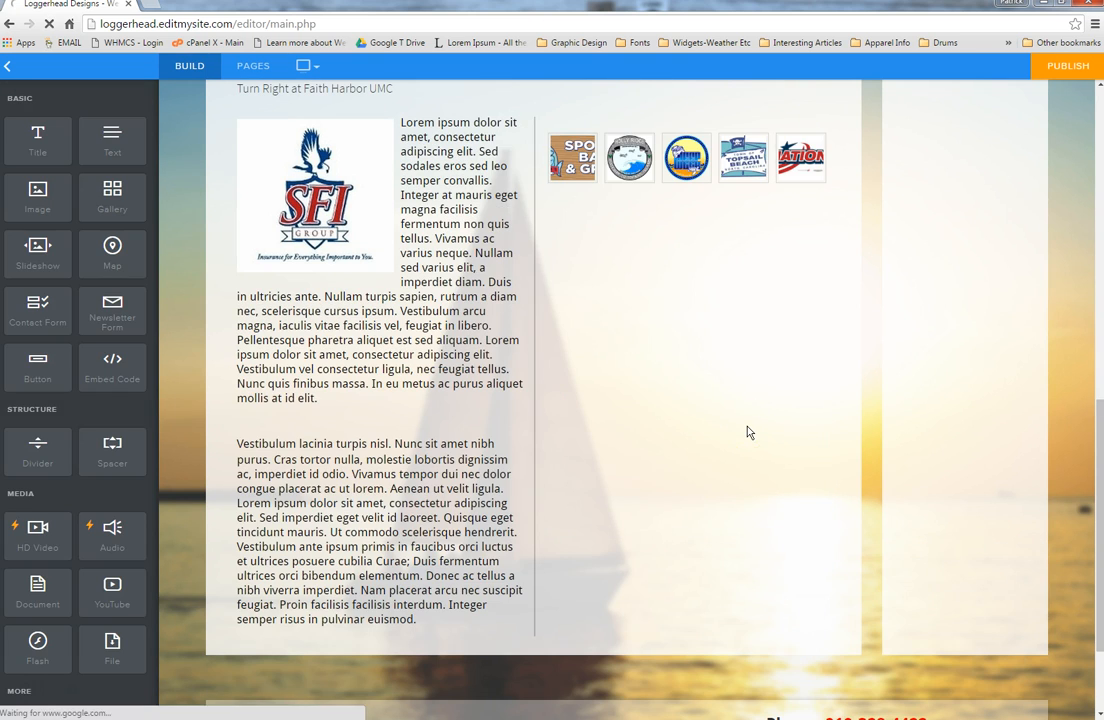
scroll(739, 429, up, 3)
click(738, 471)
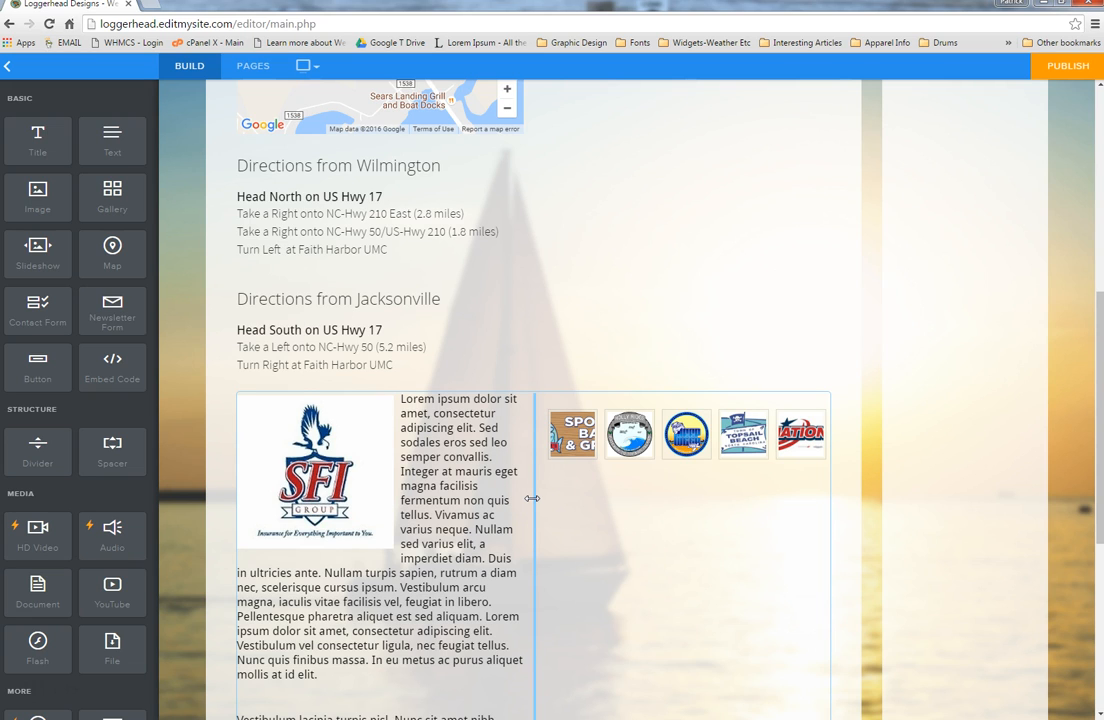
drag(532, 498, 573, 494)
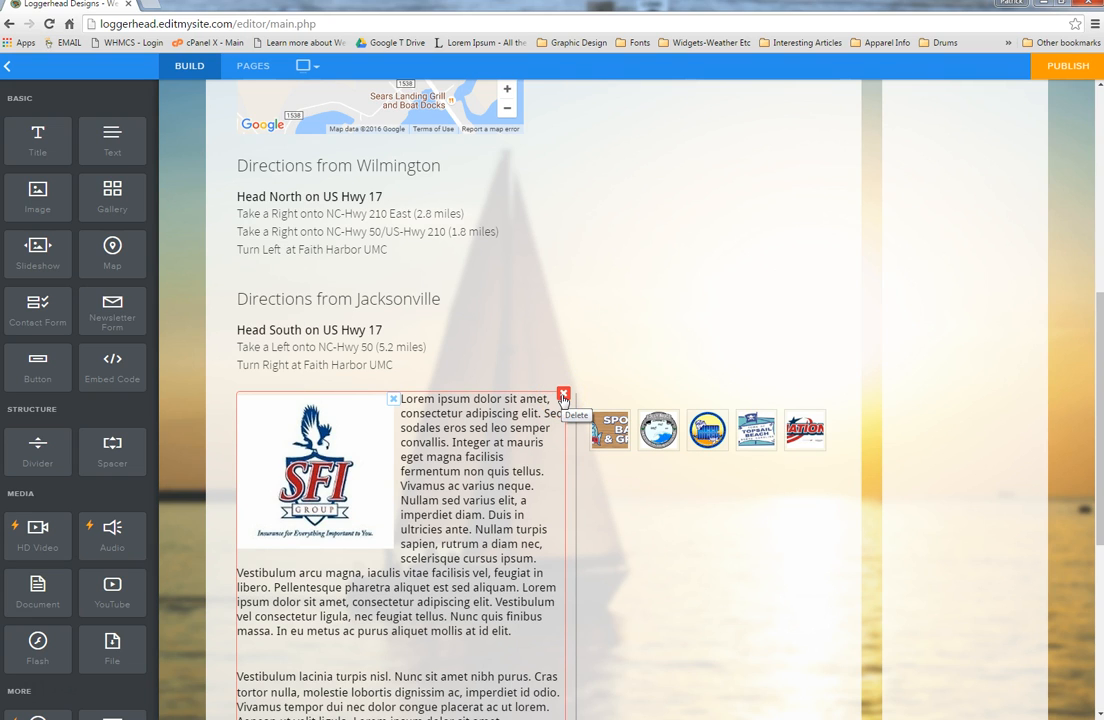
Step: Delete the SFI text block, the logo gallery and the Directions heading, confirming each deletion
click(562, 396)
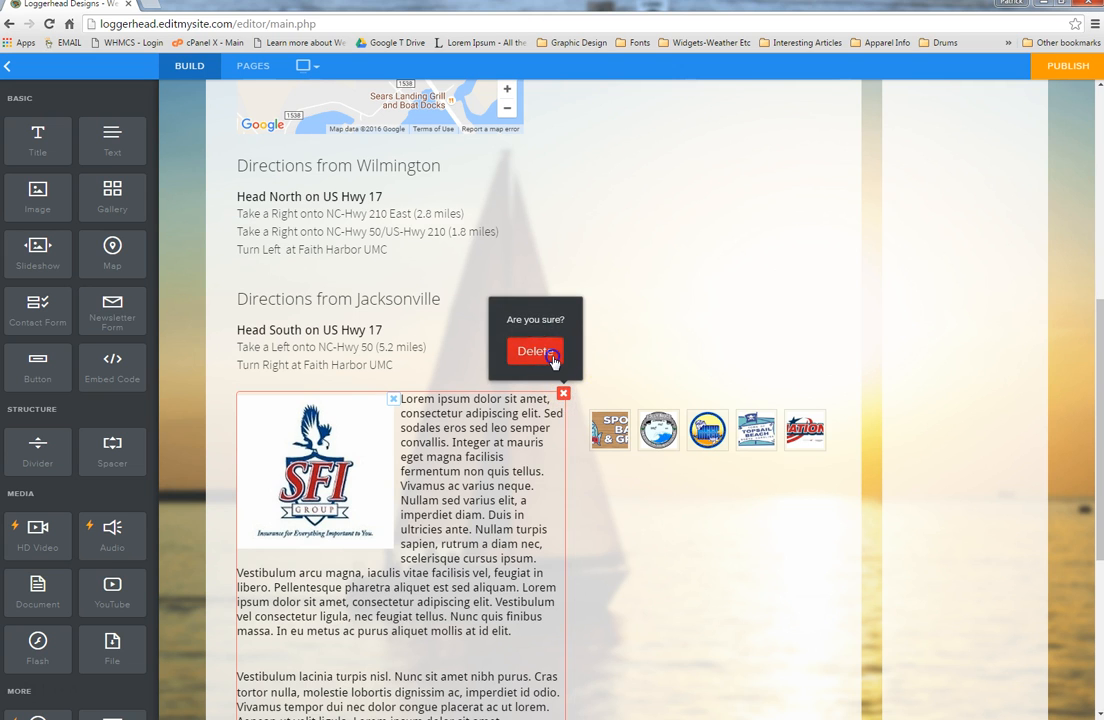
click(548, 354)
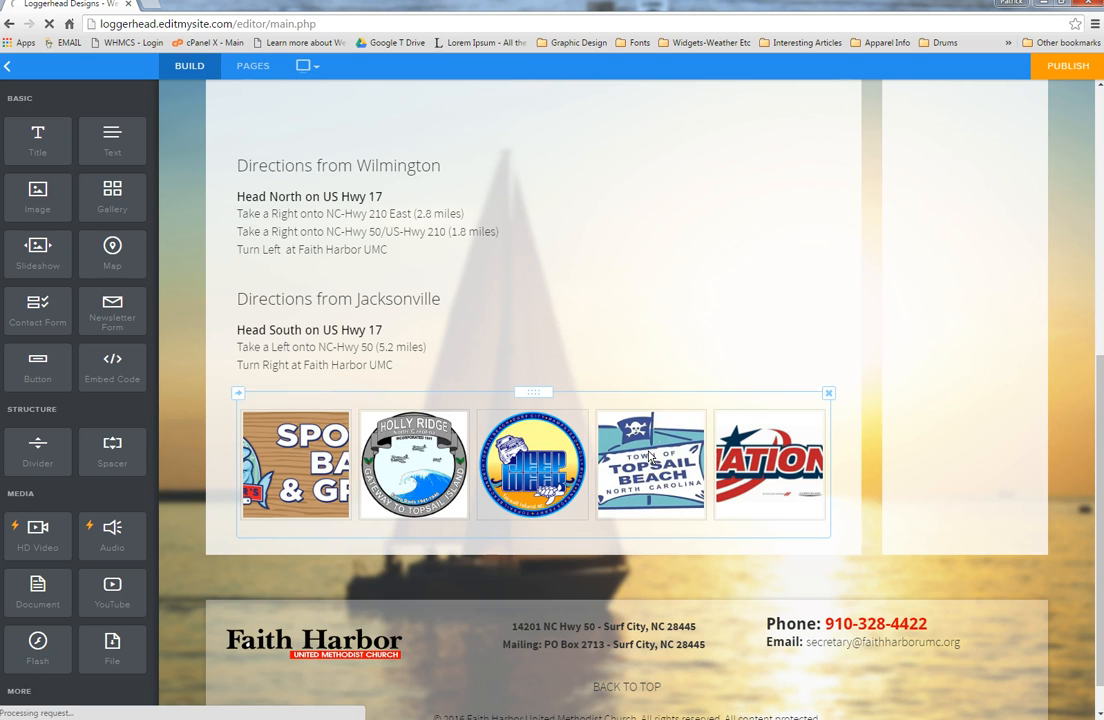
click(828, 393)
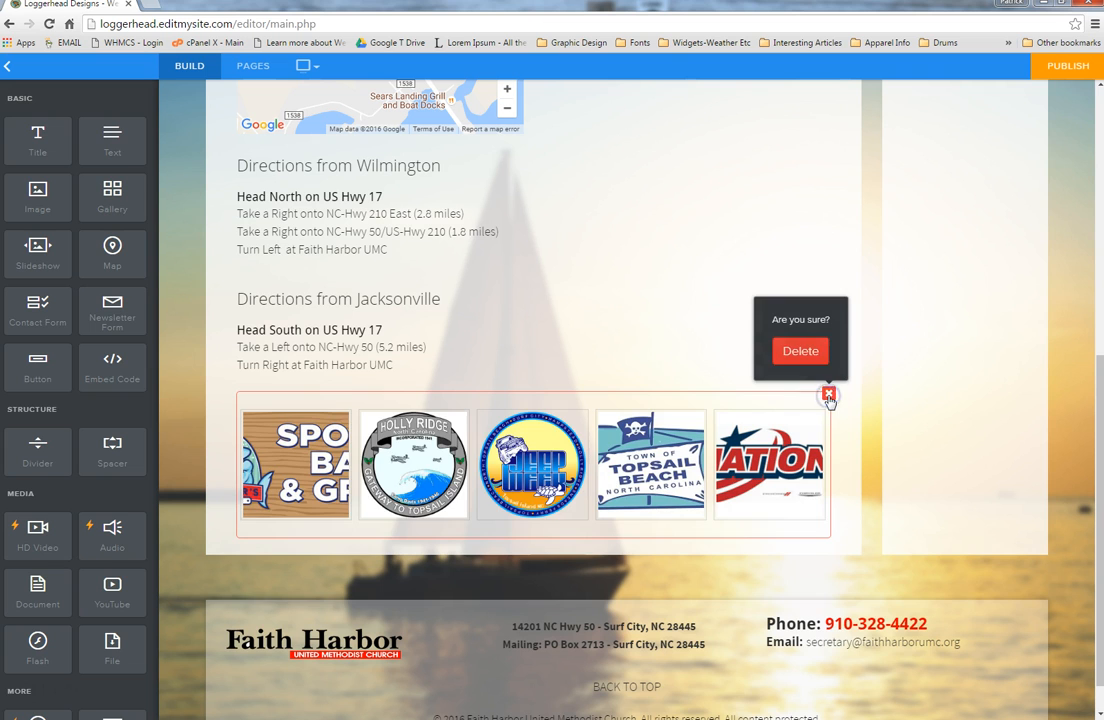
click(801, 352)
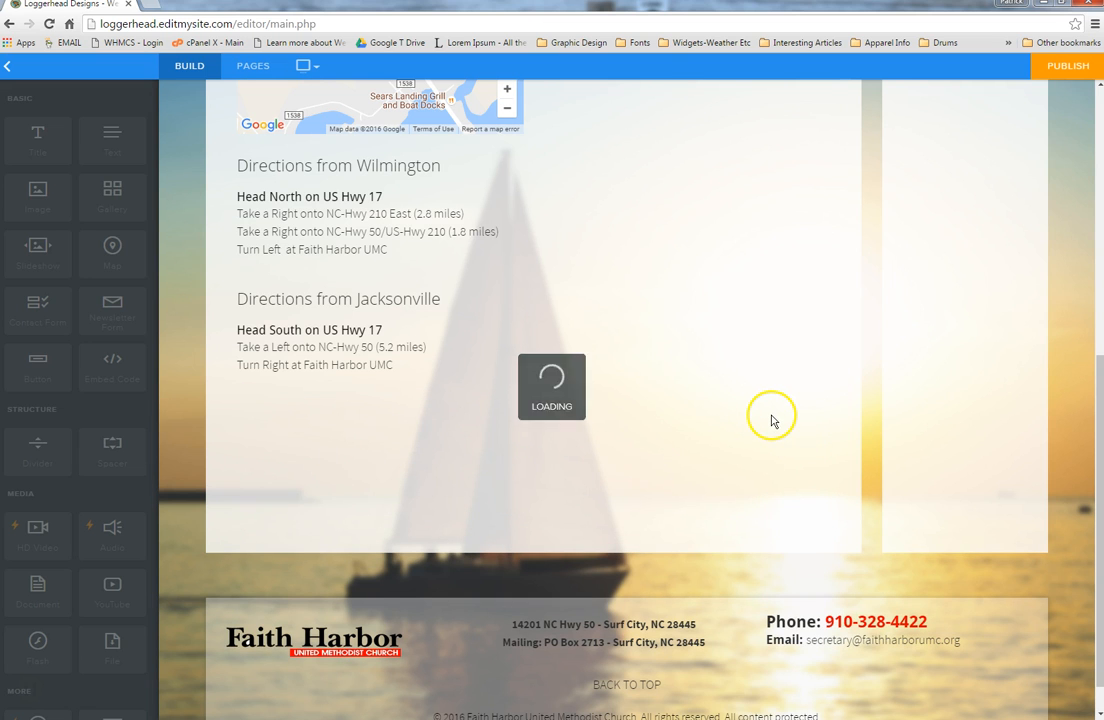
scroll(762, 419, up, 3)
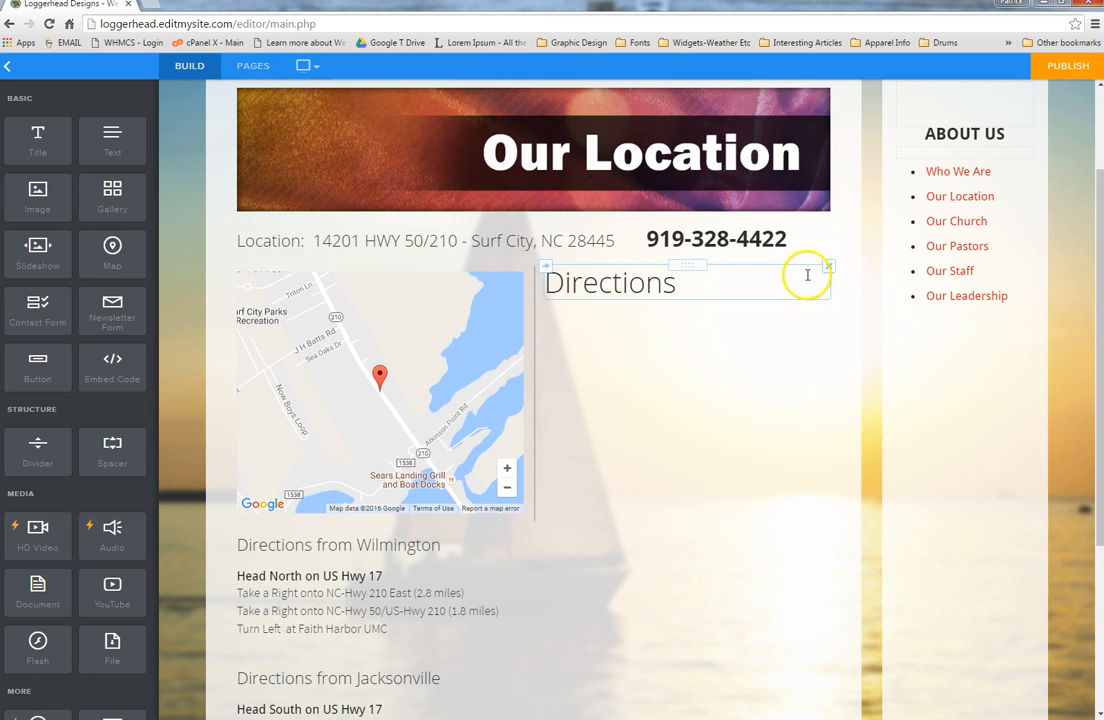
click(829, 267)
click(797, 227)
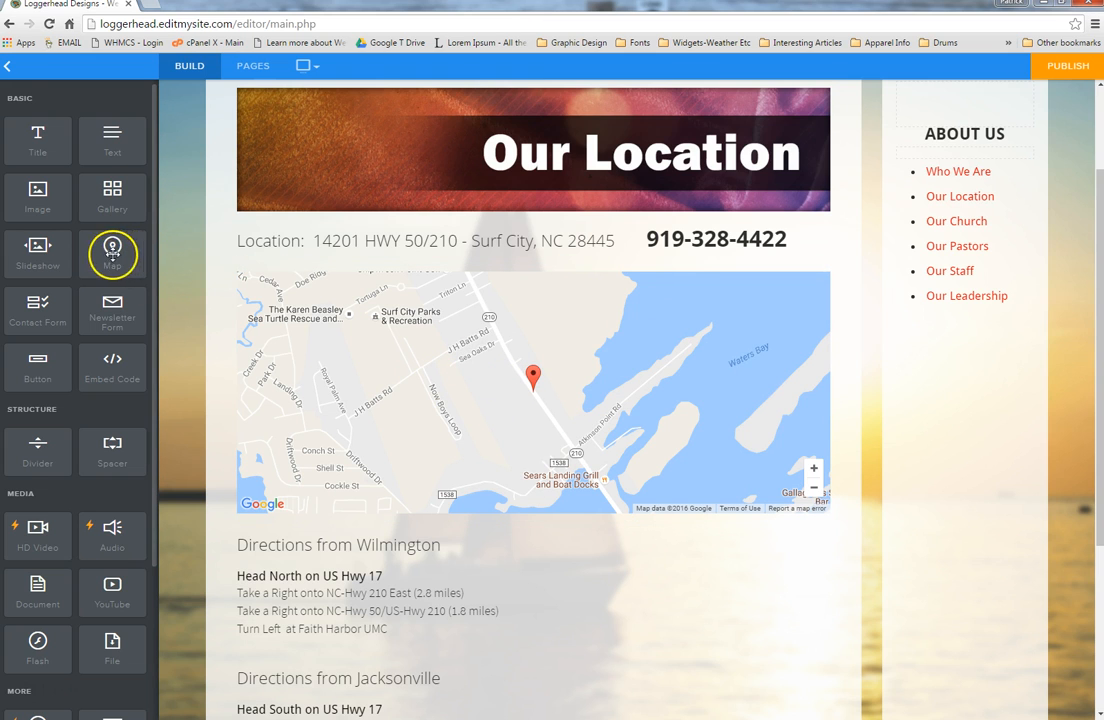
Step: Drop in a map block, inspect its San Francisco address, then delete that placeholder map
drag(99, 254, 505, 376)
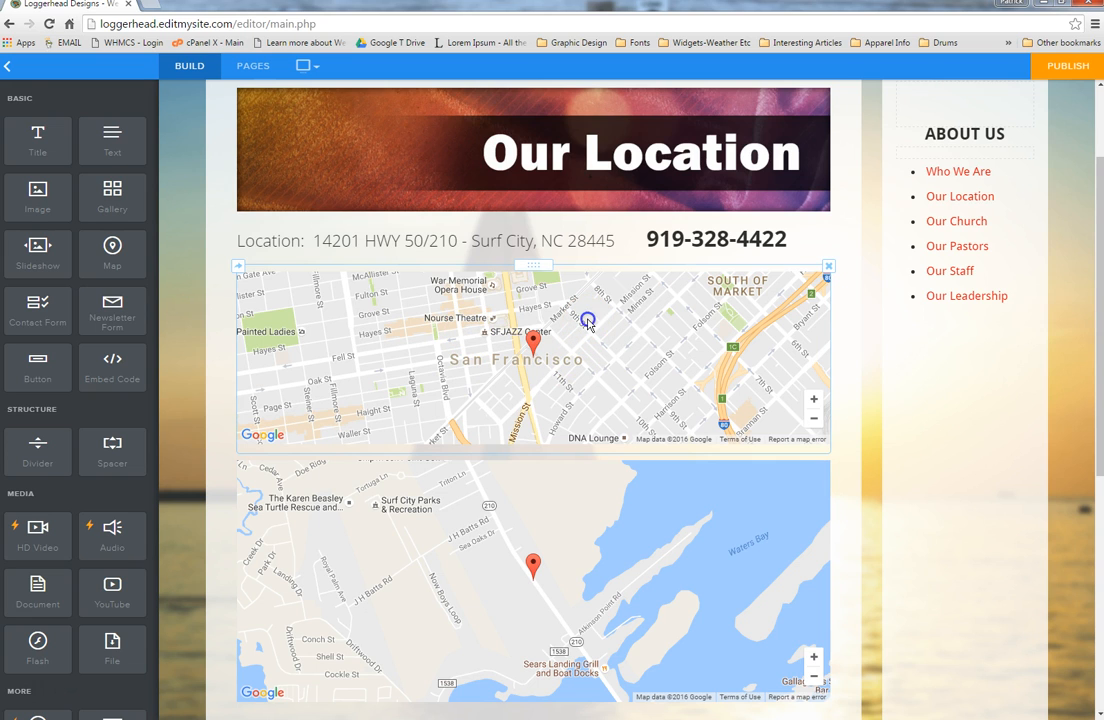
click(588, 322)
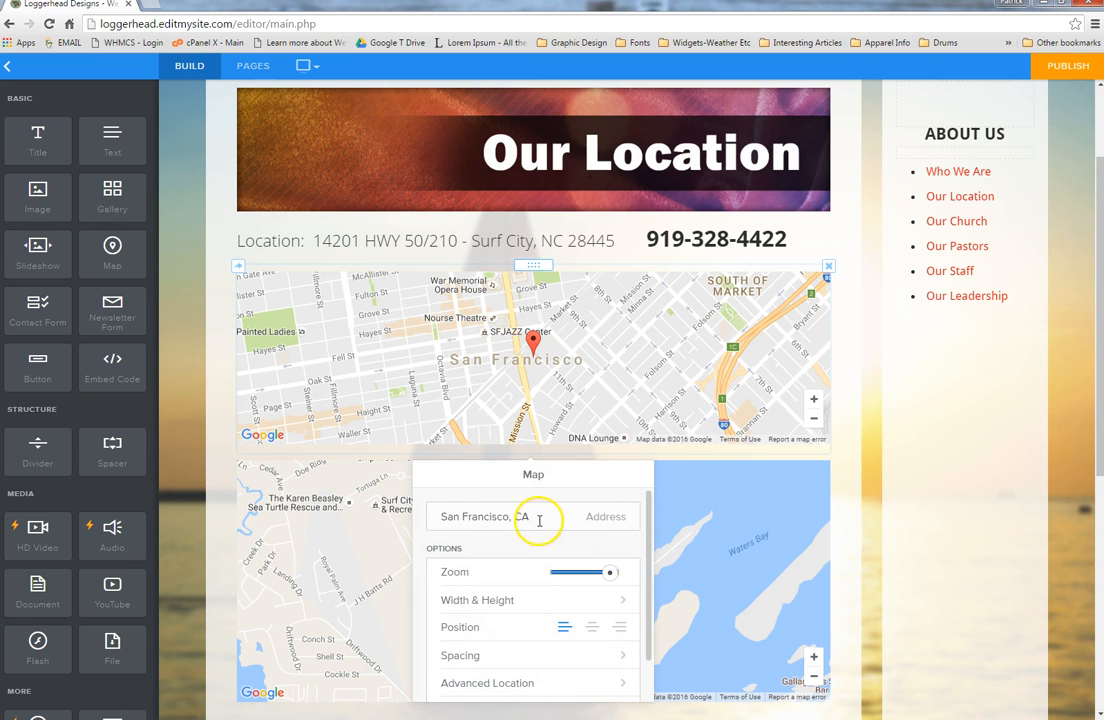
drag(533, 519, 453, 519)
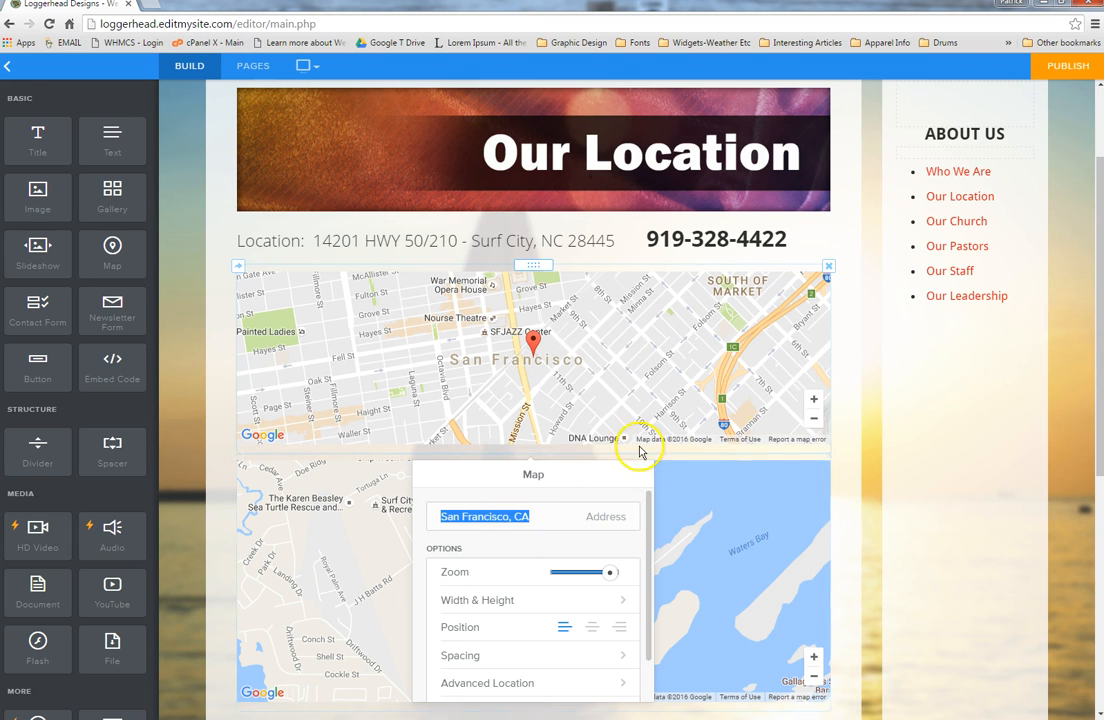
click(222, 459)
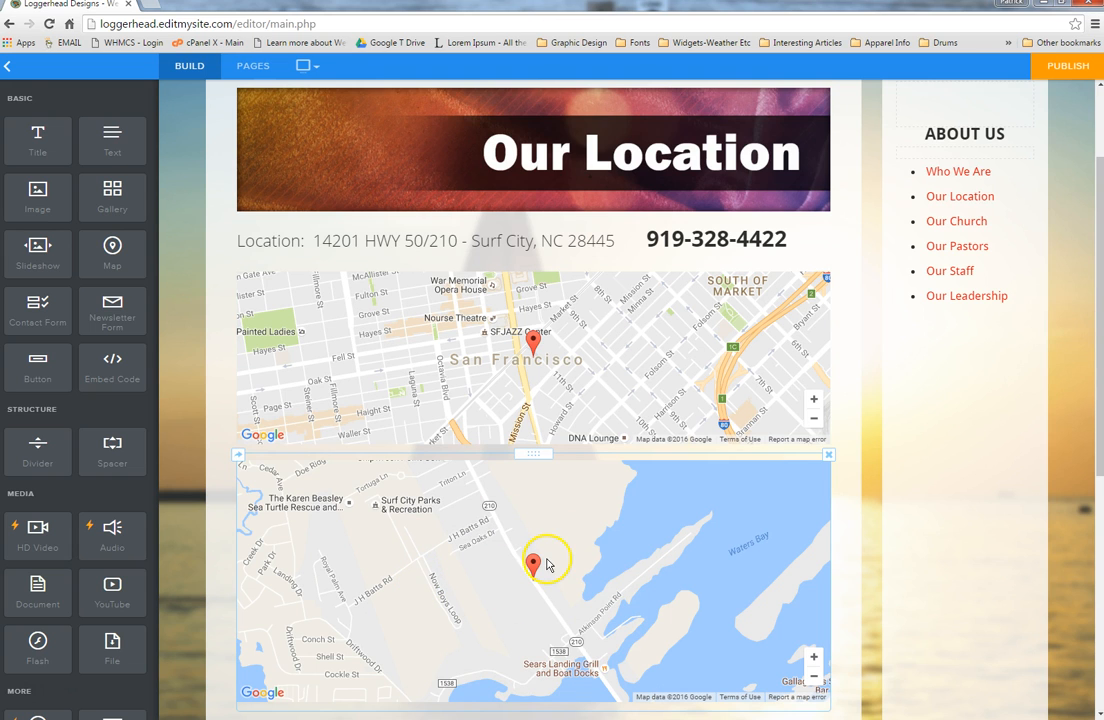
click(828, 266)
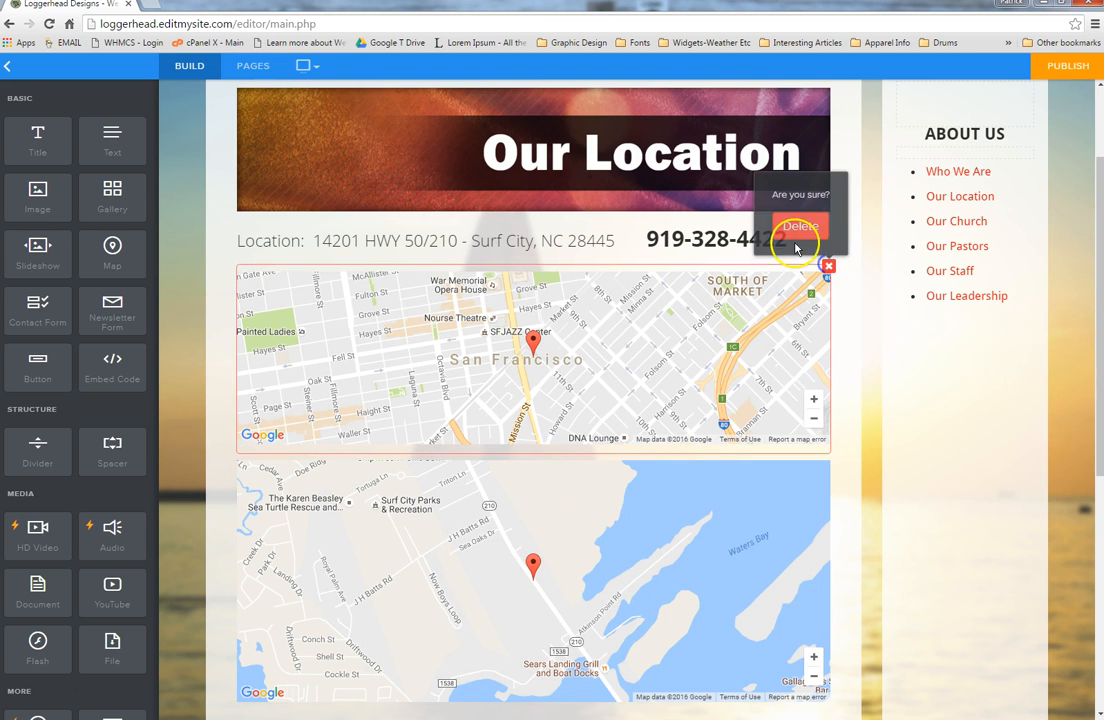
click(799, 227)
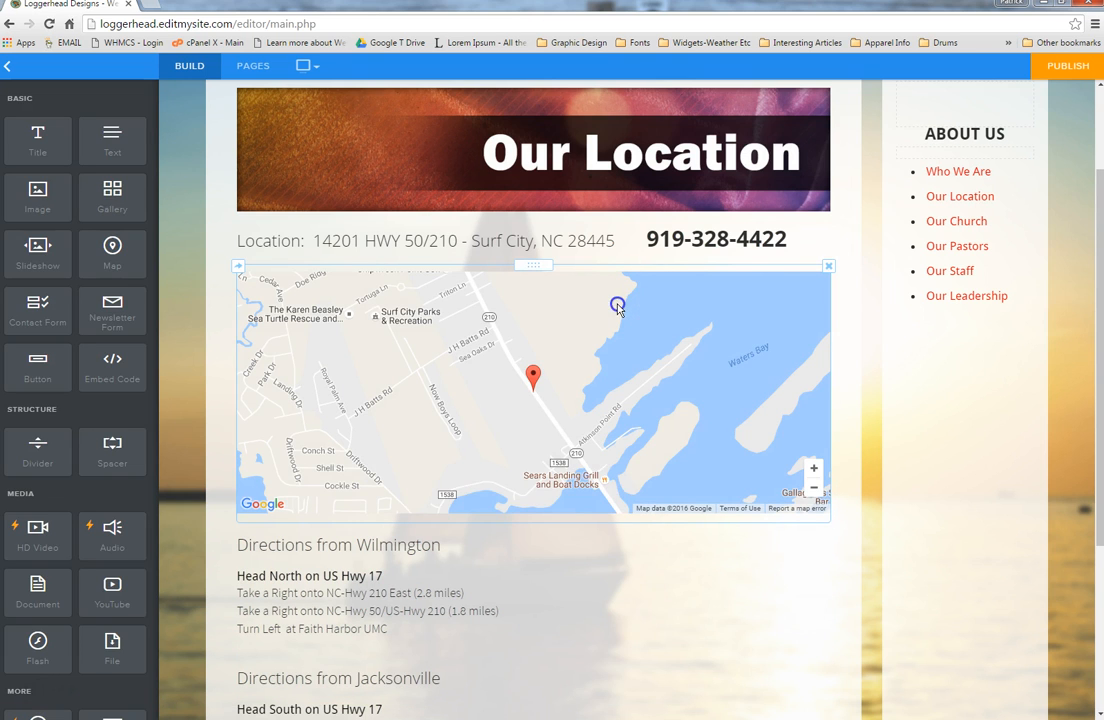
Step: Check the Surf City map's latitude and longitude in its Advanced Location settings
click(617, 306)
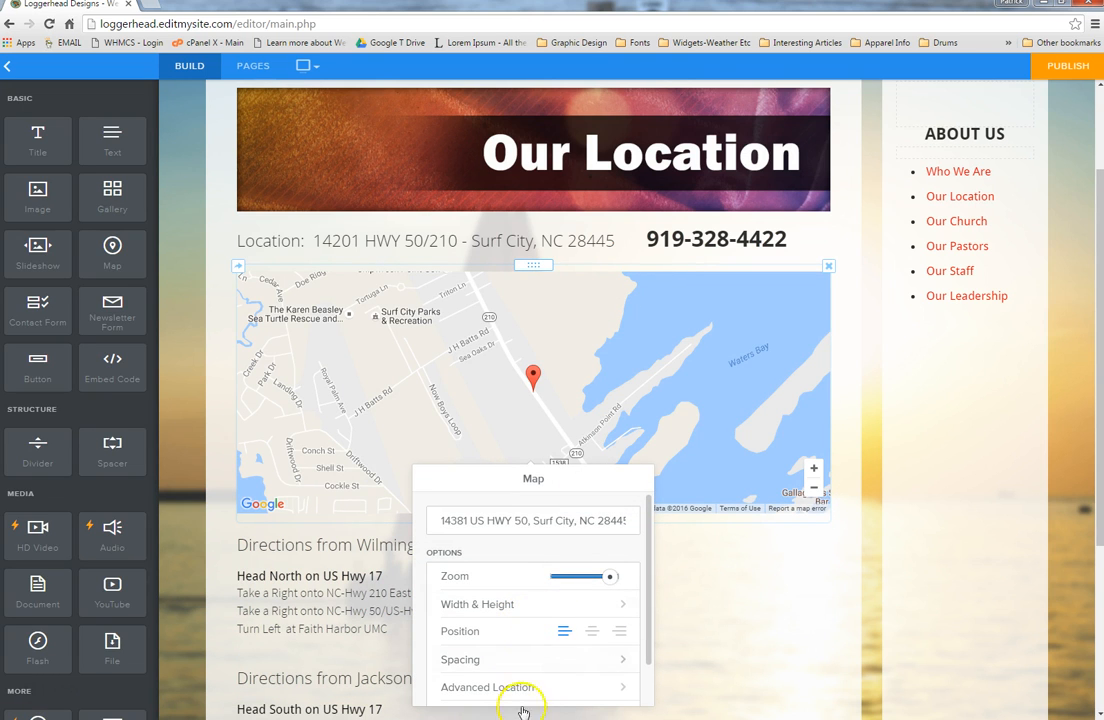
click(591, 688)
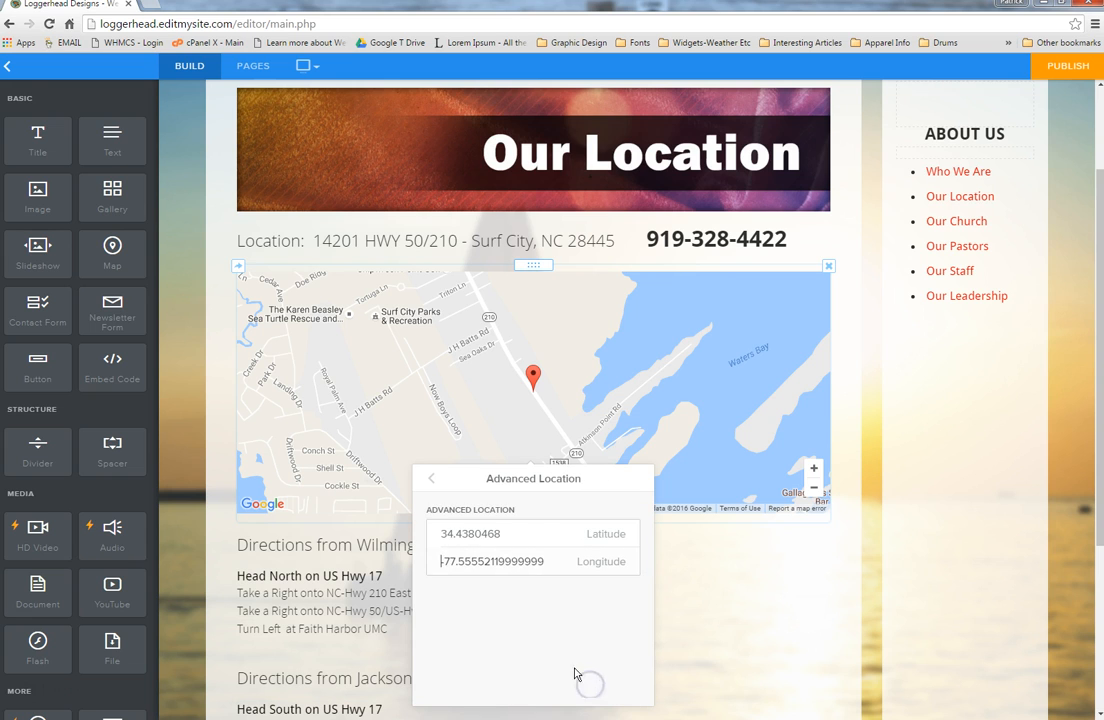
click(431, 478)
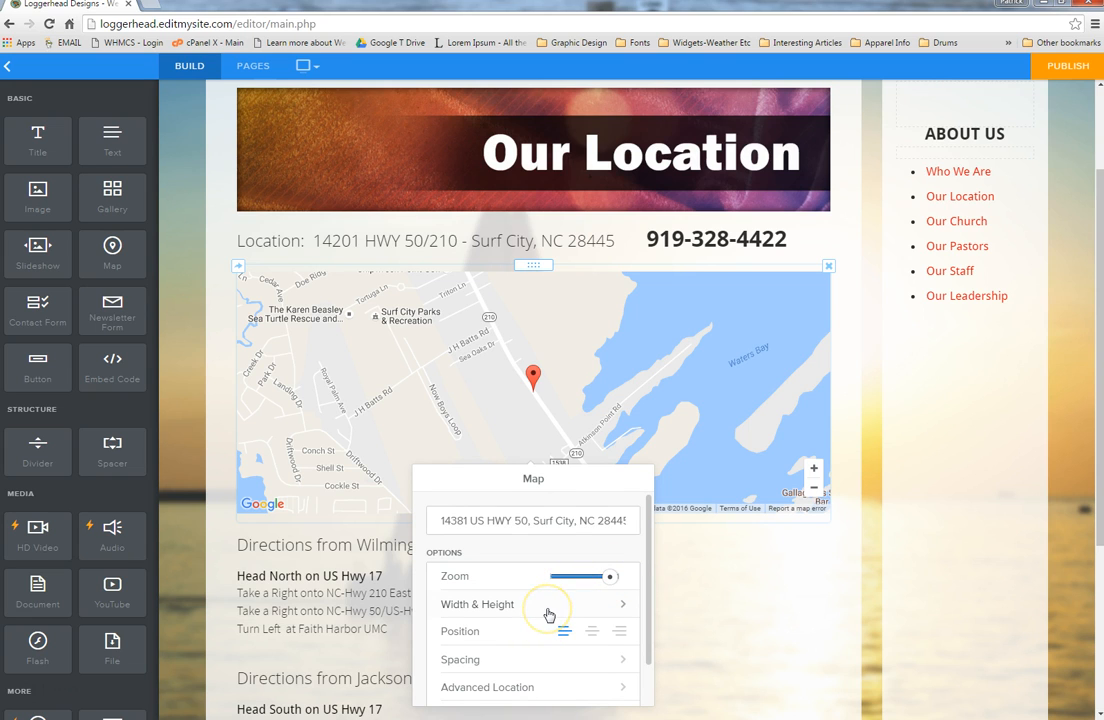
click(185, 500)
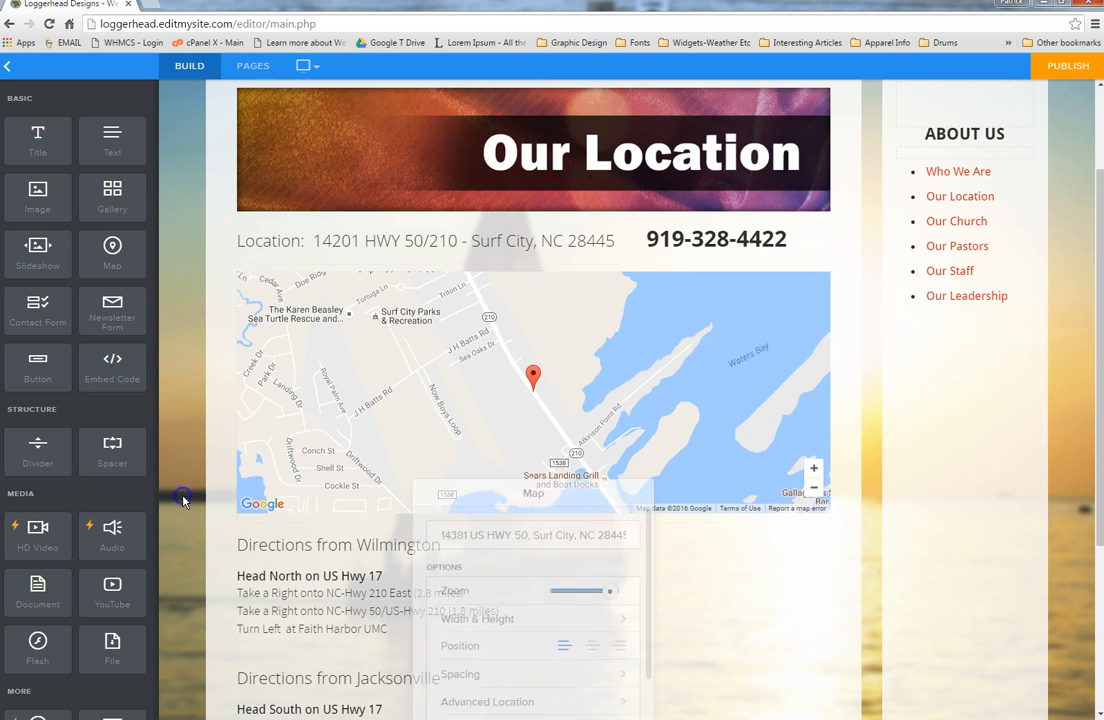
scroll(207, 493, up, 2)
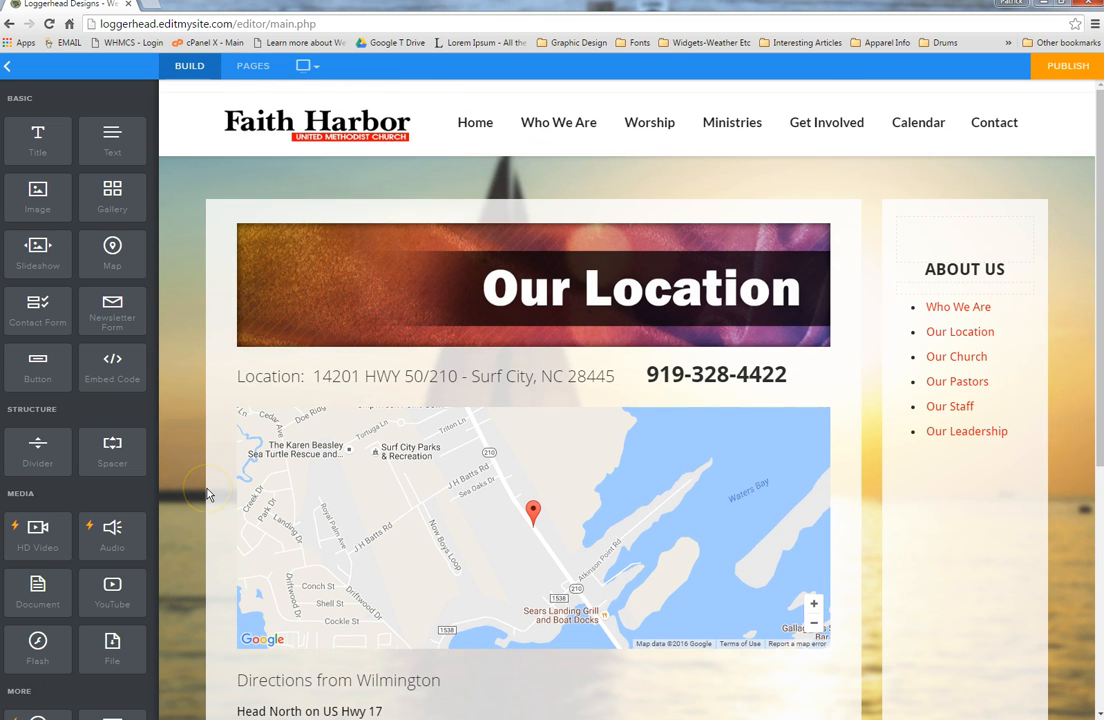
click(203, 474)
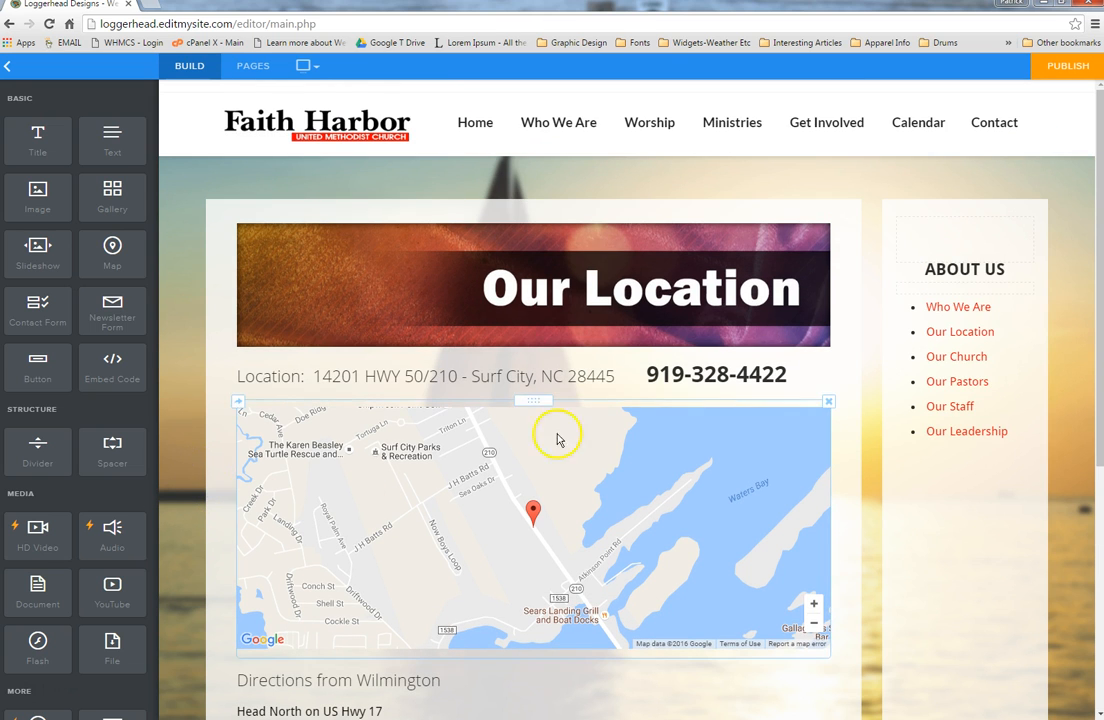
mouse_move(575, 130)
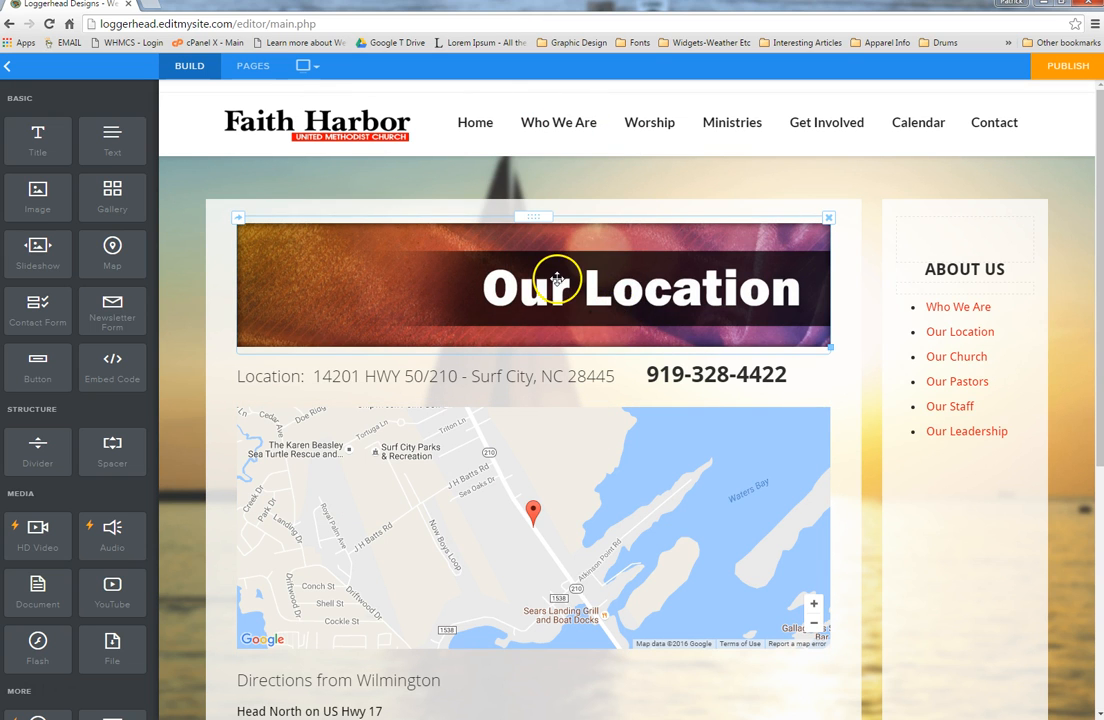
click(541, 287)
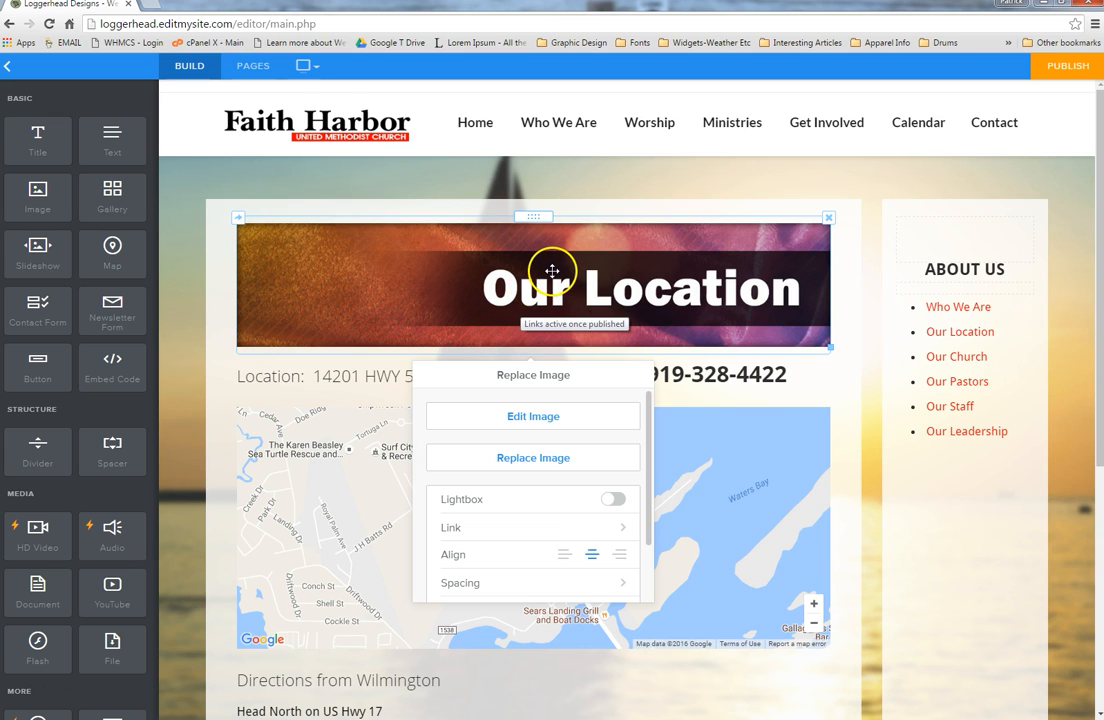
click(958, 285)
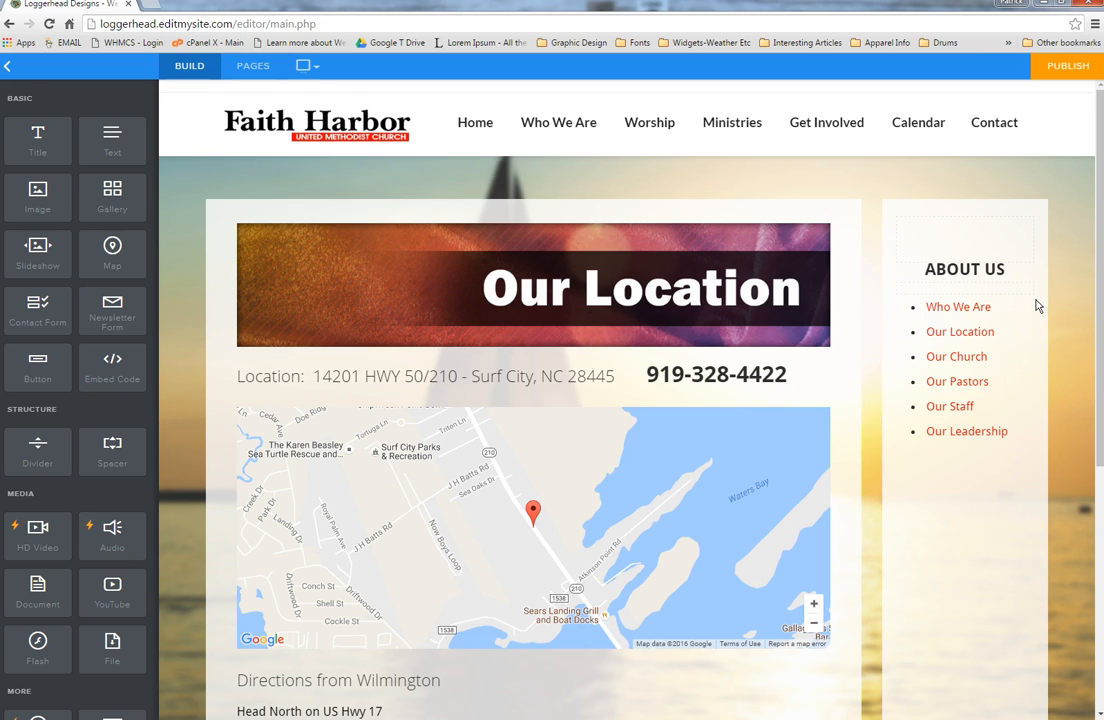
click(995, 320)
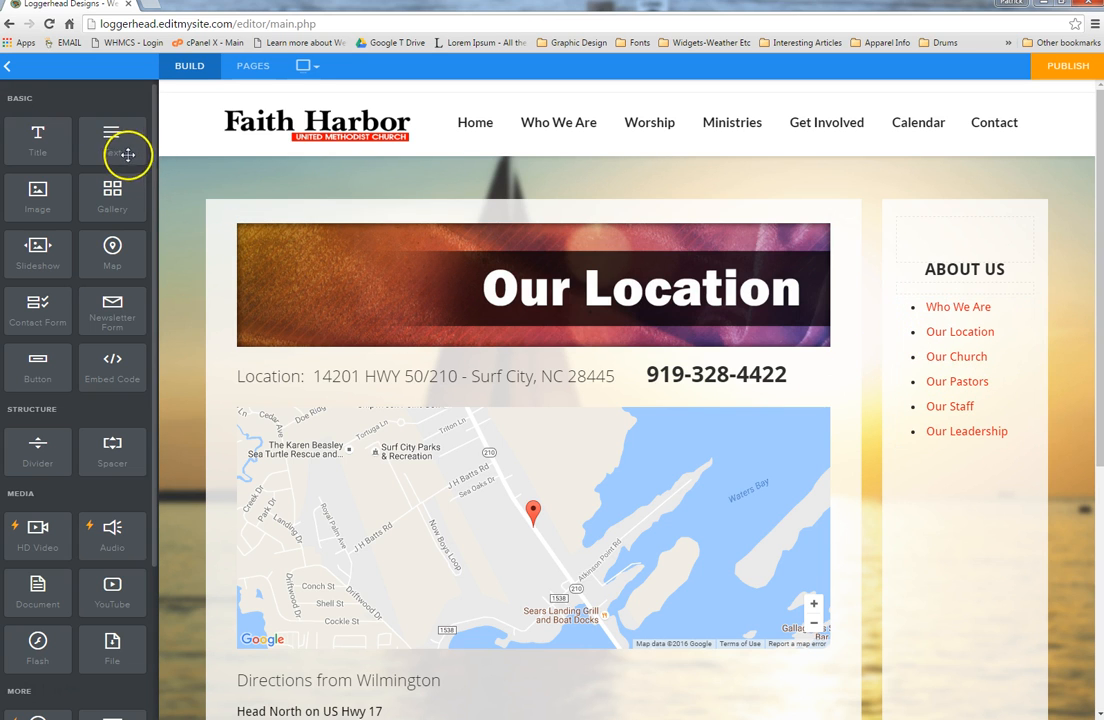
Step: Add a LOCATION bullet after Our Leadership at the end of the About Us list
drag(116, 151, 334, 226)
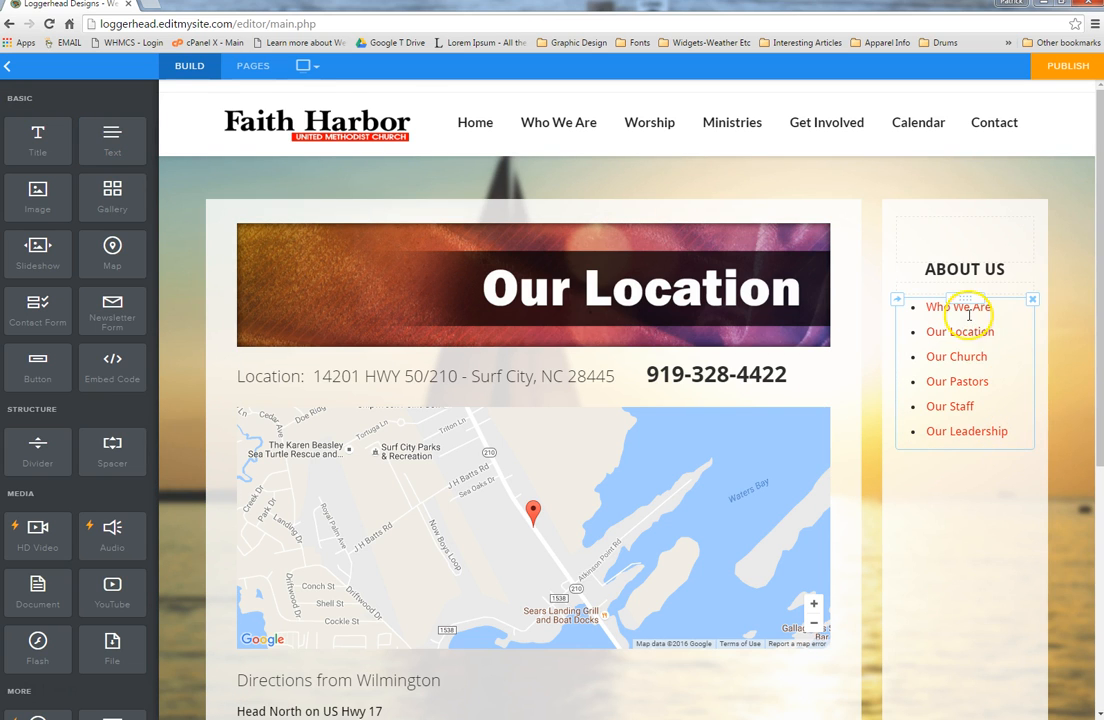
click(1014, 433)
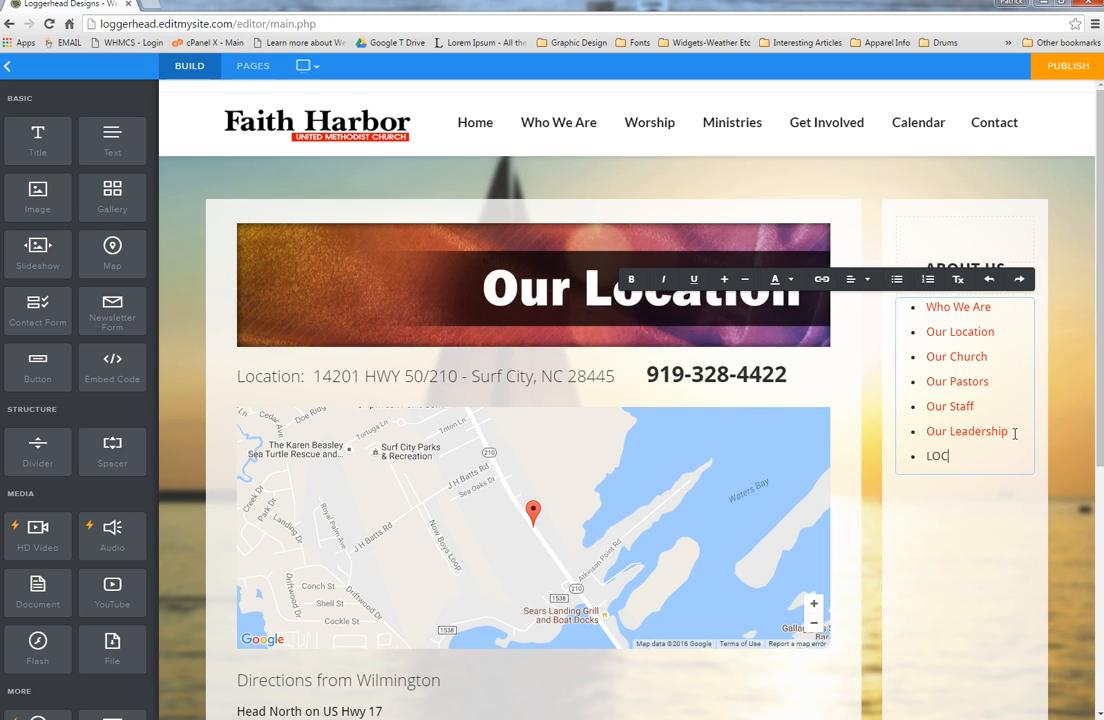
click(982, 455)
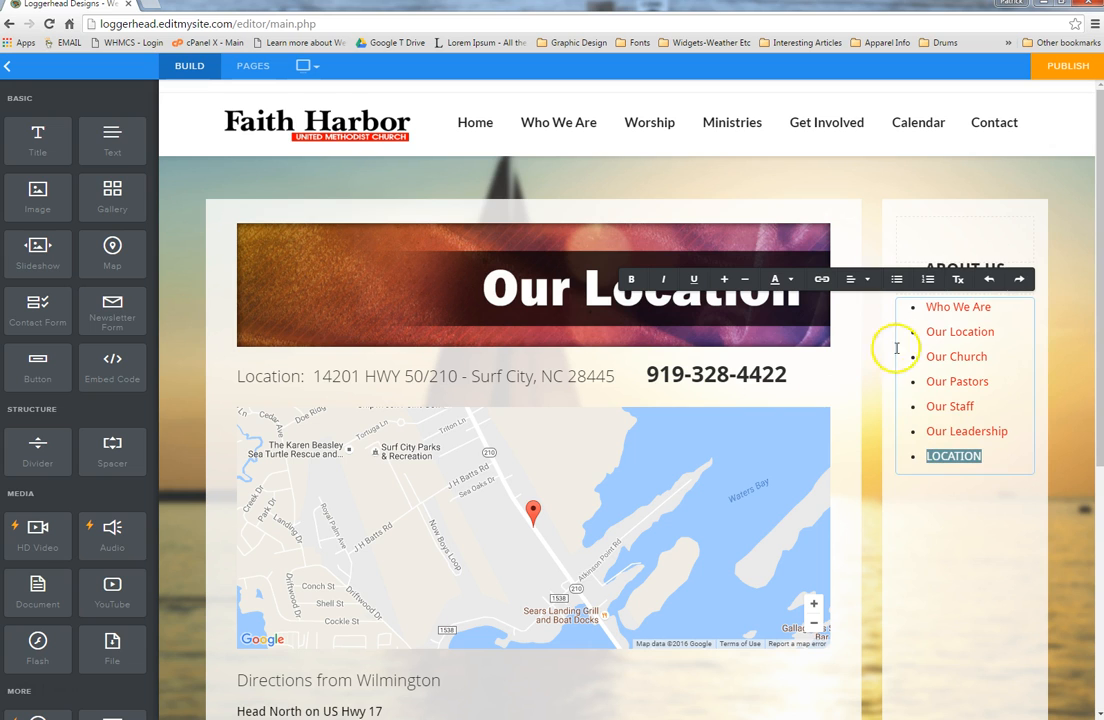
Step: Link the LOCATION item to the Our Location page, opening in the same window
click(822, 280)
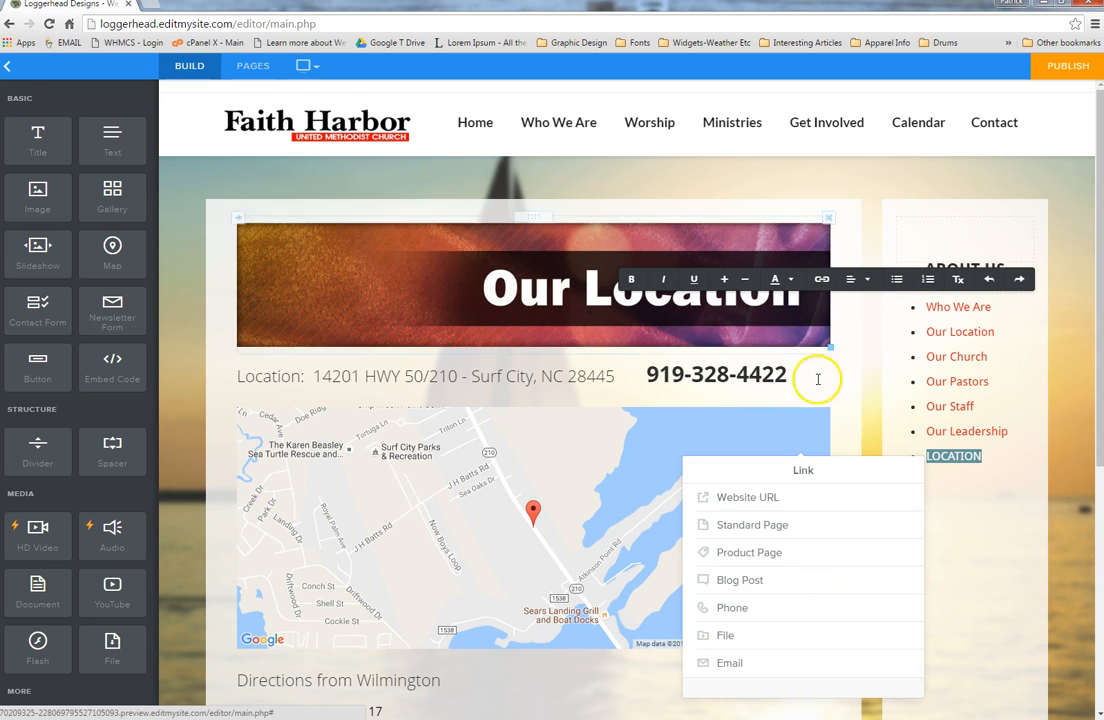
click(765, 497)
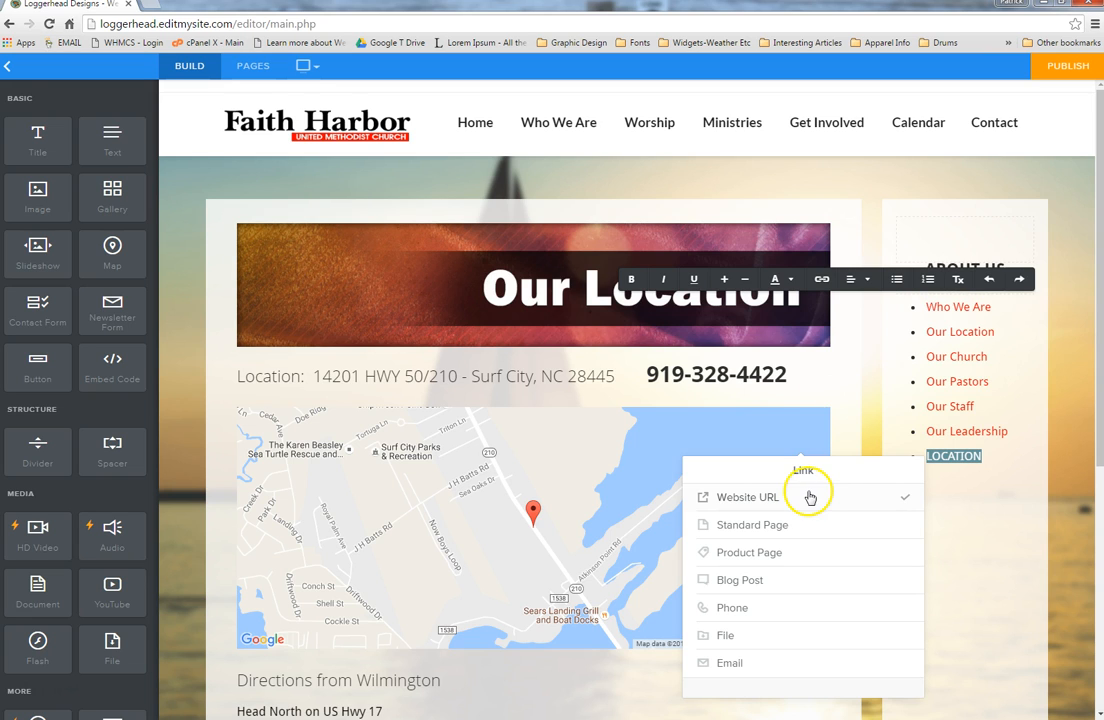
click(803, 498)
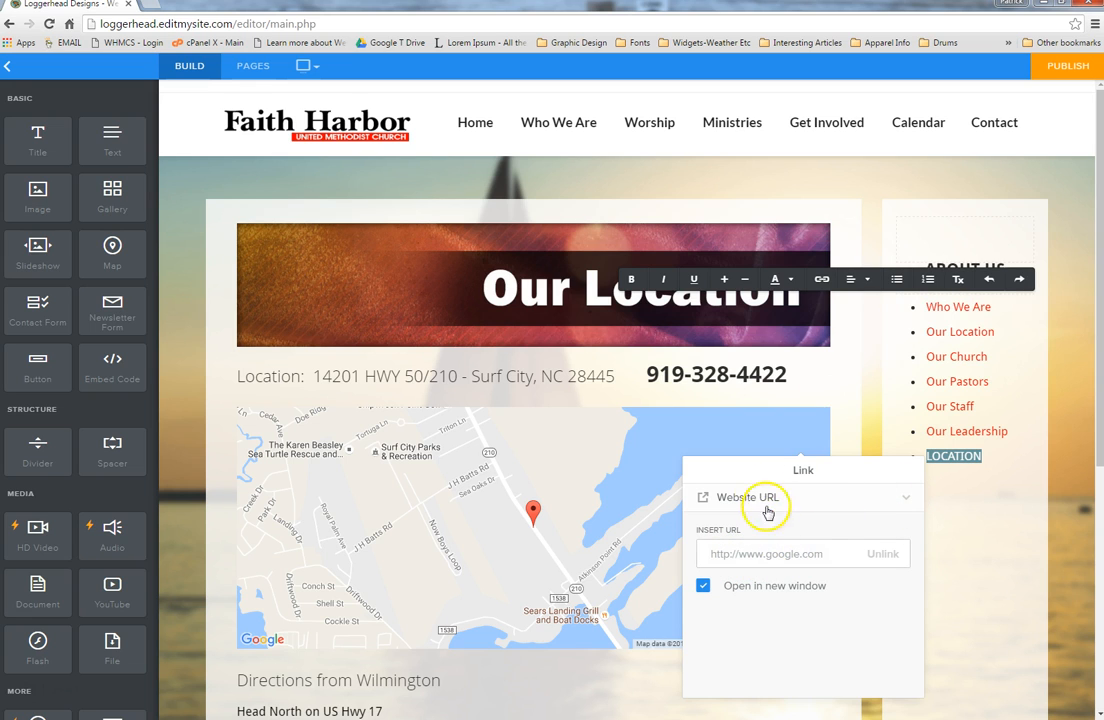
click(907, 498)
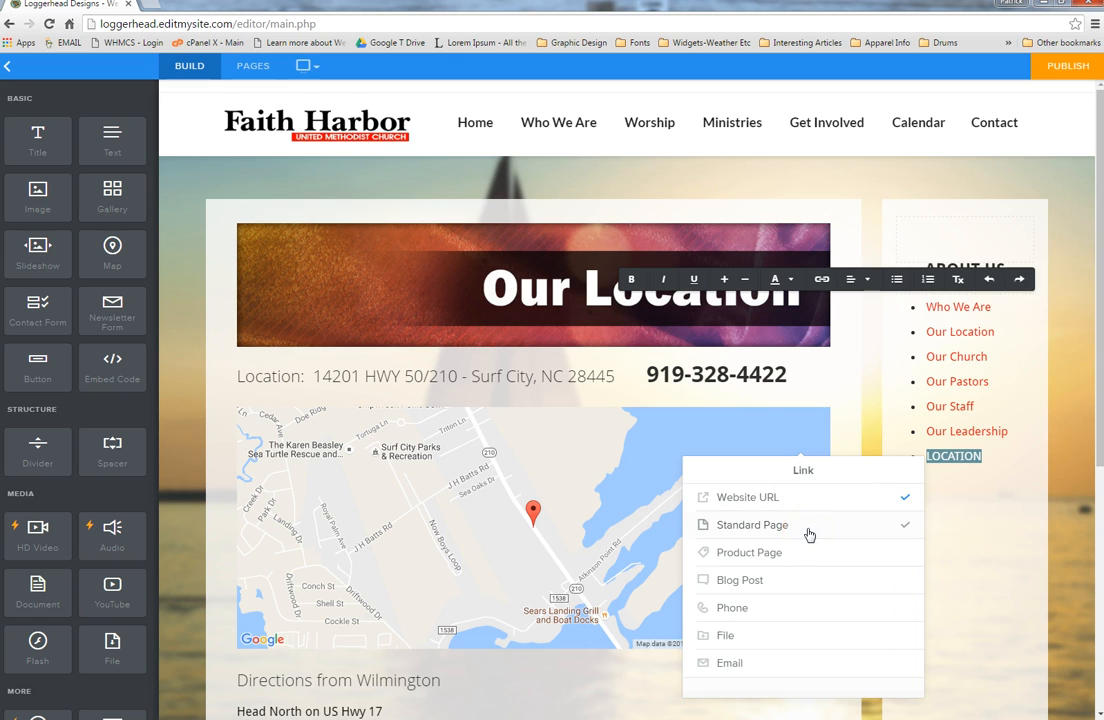
click(806, 527)
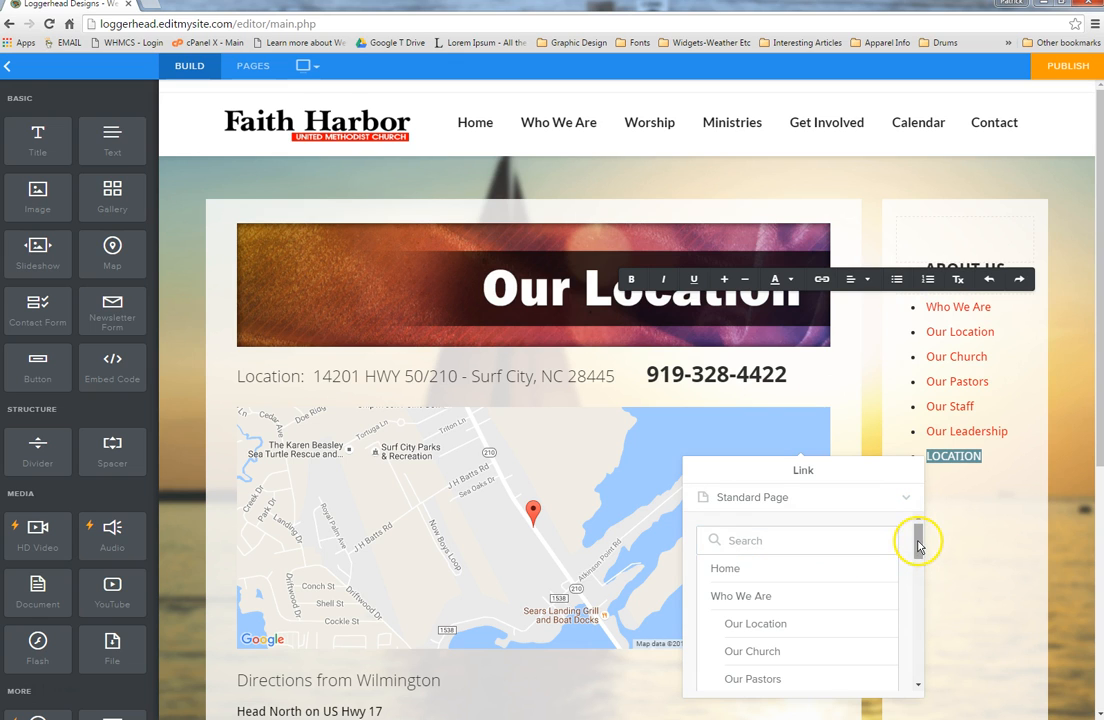
mouse_move(918, 540)
mouse_down()
mouse_move(915, 620)
mouse_move(917, 551)
mouse_up()
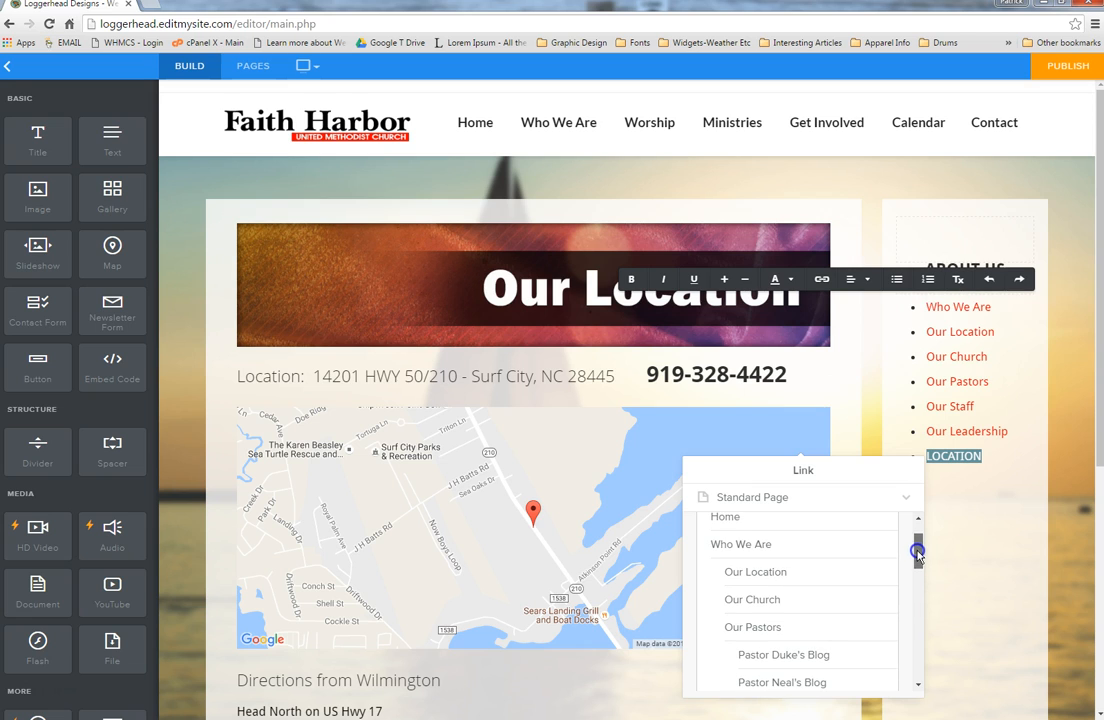
click(799, 573)
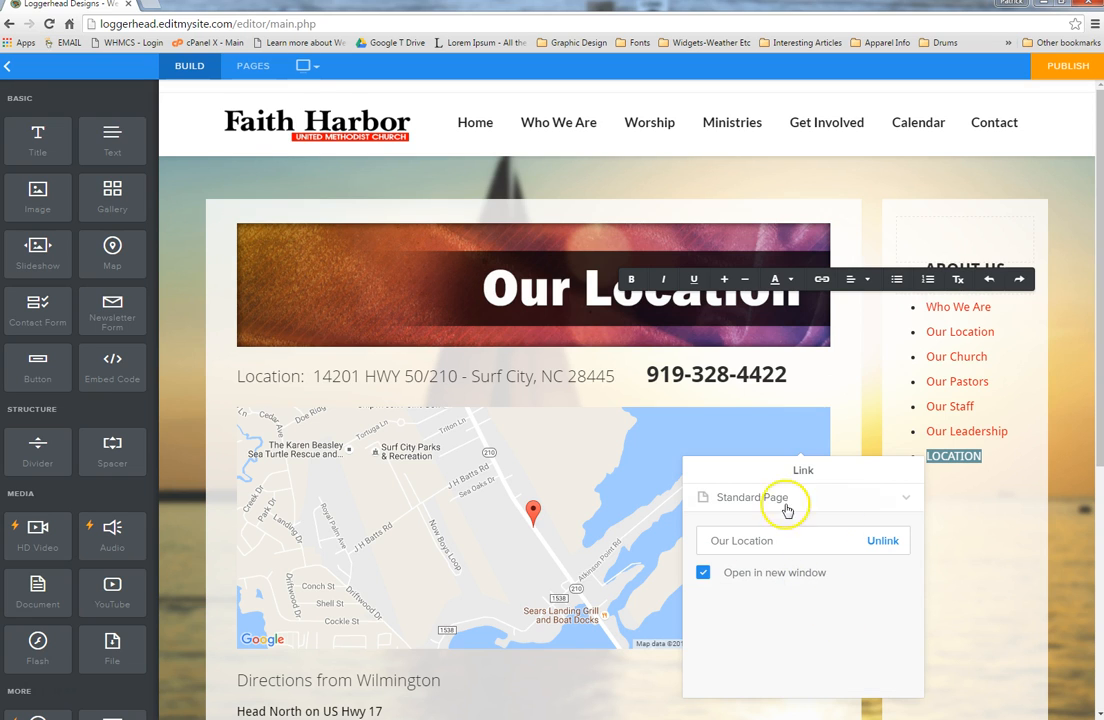
click(704, 576)
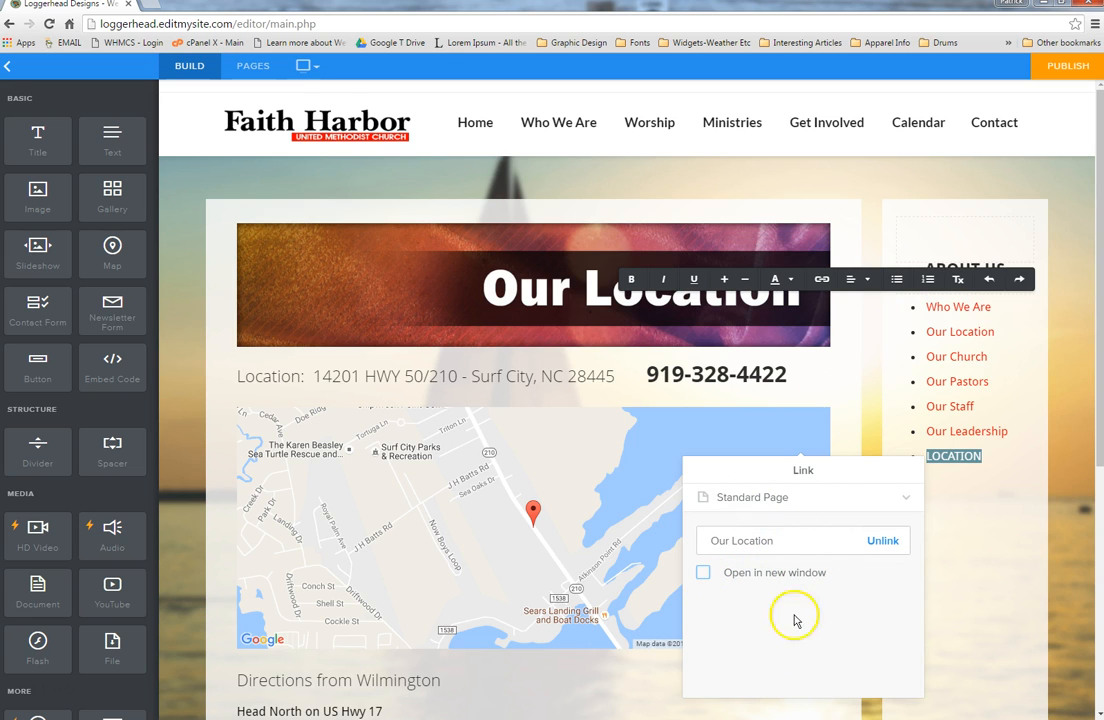
click(1067, 506)
click(1059, 508)
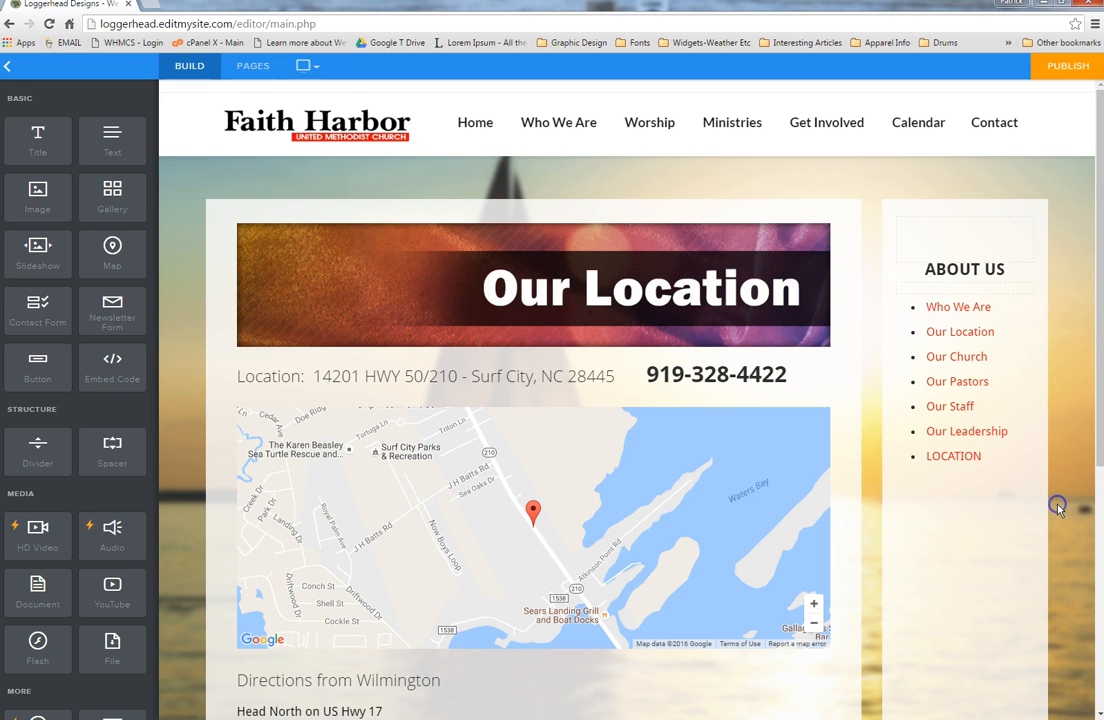
Step: Delete the LOCATION item from the About Us list and go to the Home page
click(942, 456)
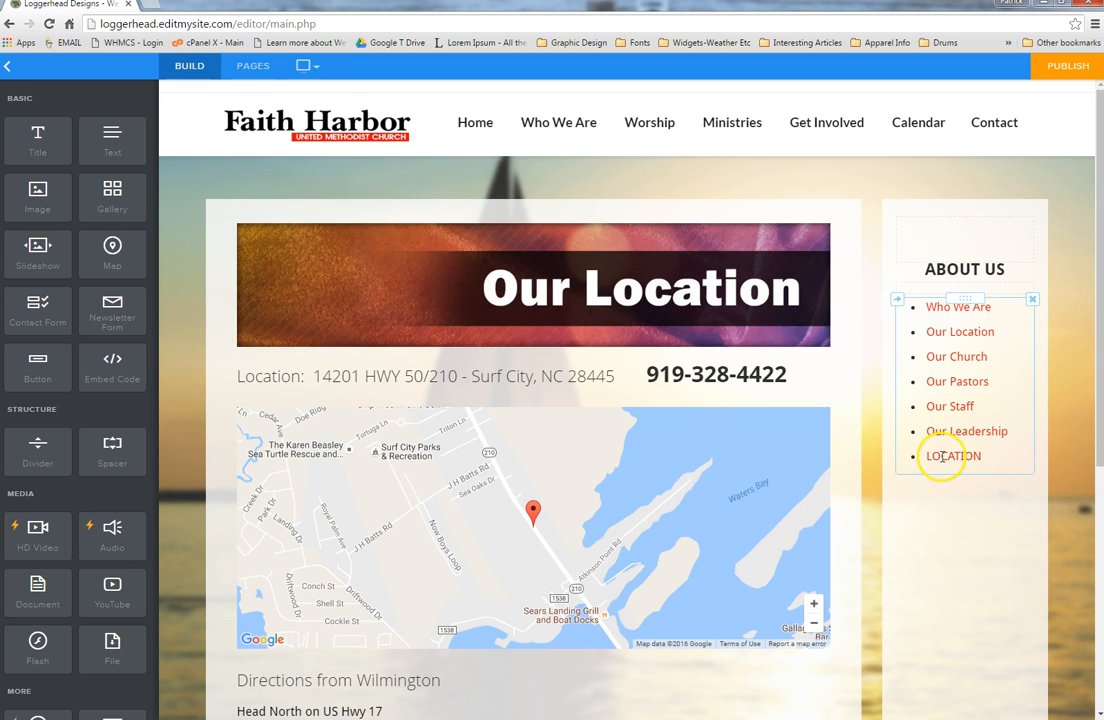
double_click(1015, 456)
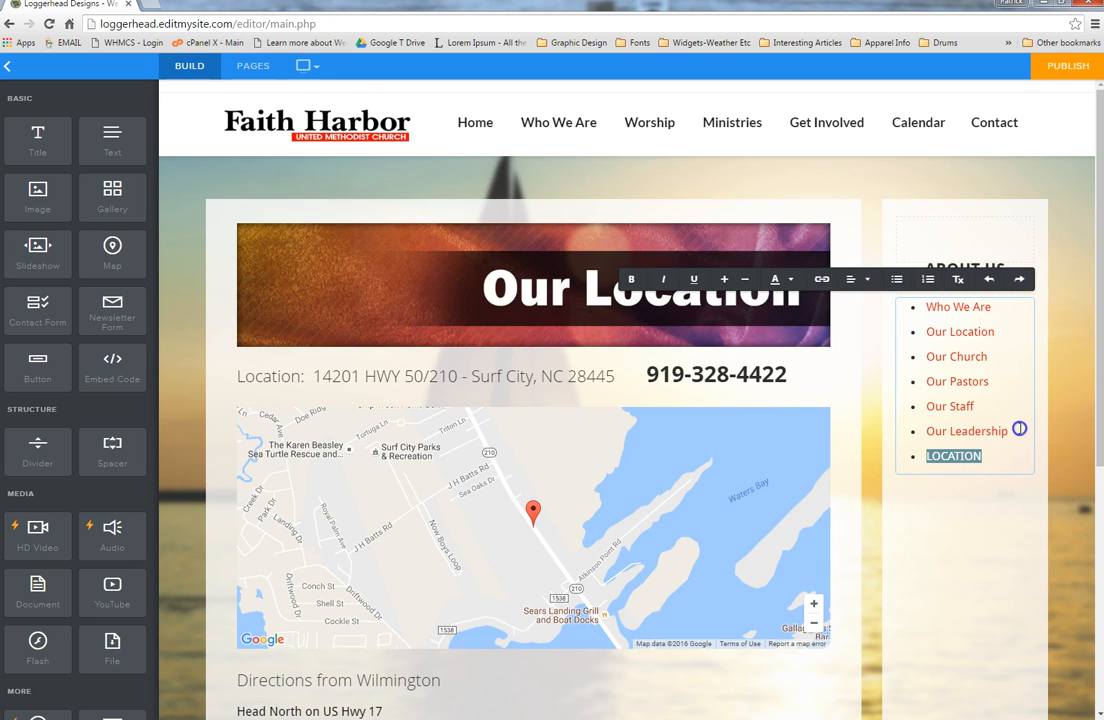
key(BackSpace)
key(BackSpace)
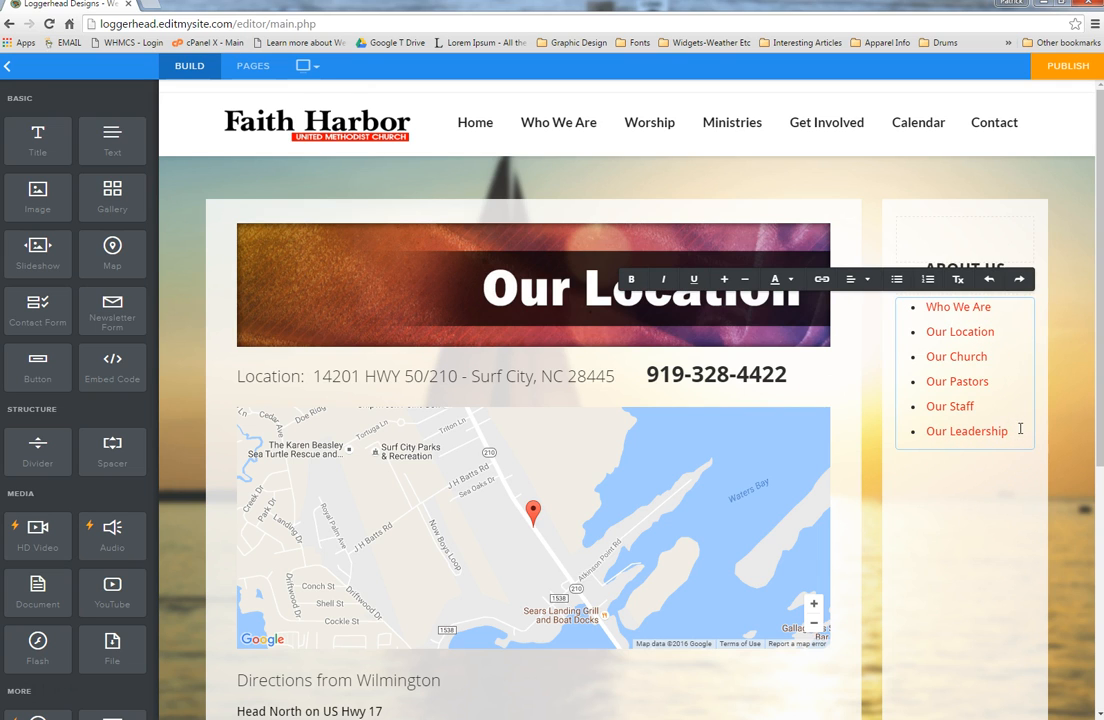
click(1063, 455)
mouse_move(556, 132)
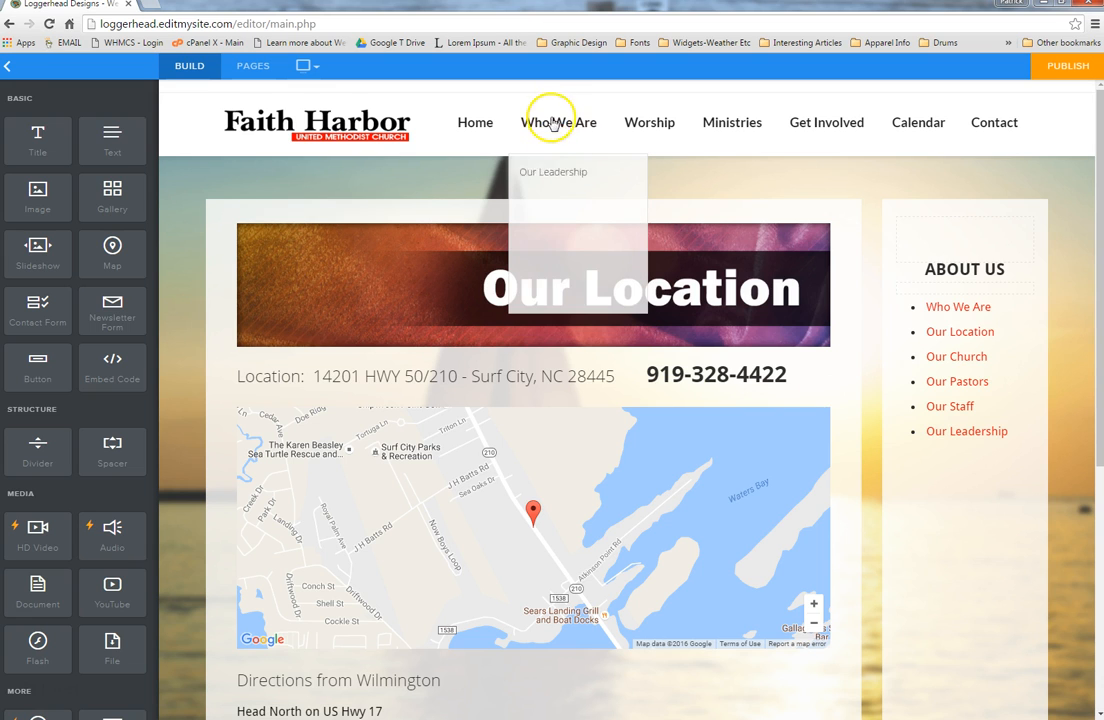
click(480, 129)
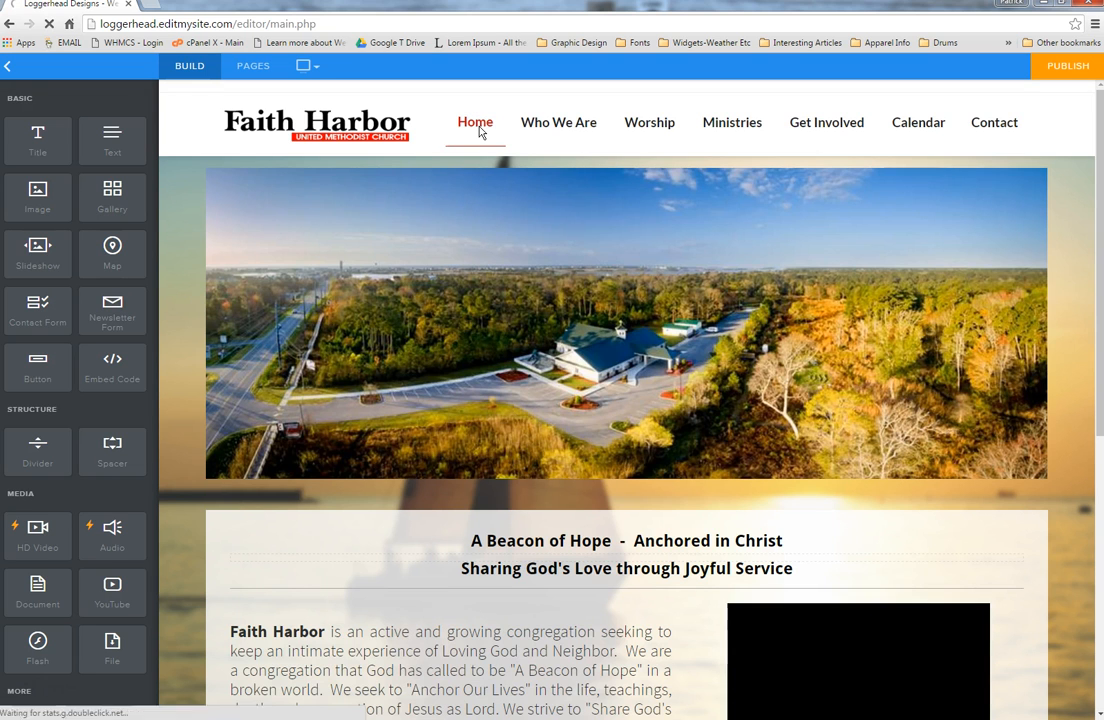
scroll(1062, 490, down, 1)
scroll(1060, 490, down, 3)
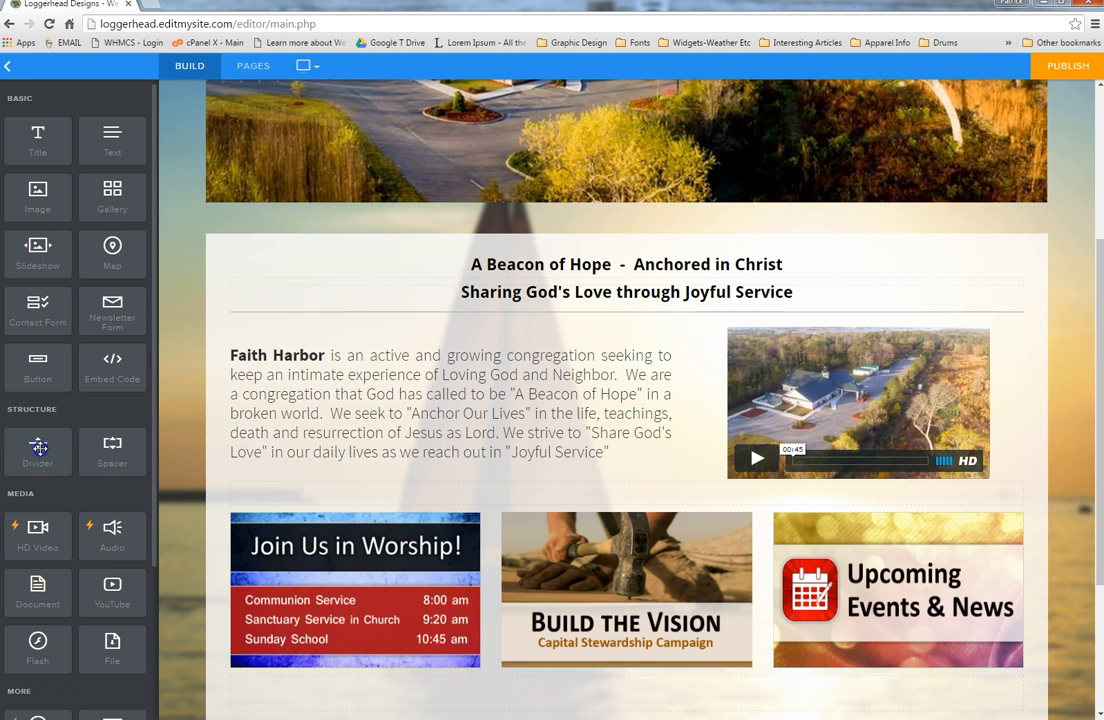
drag(38, 449, 600, 661)
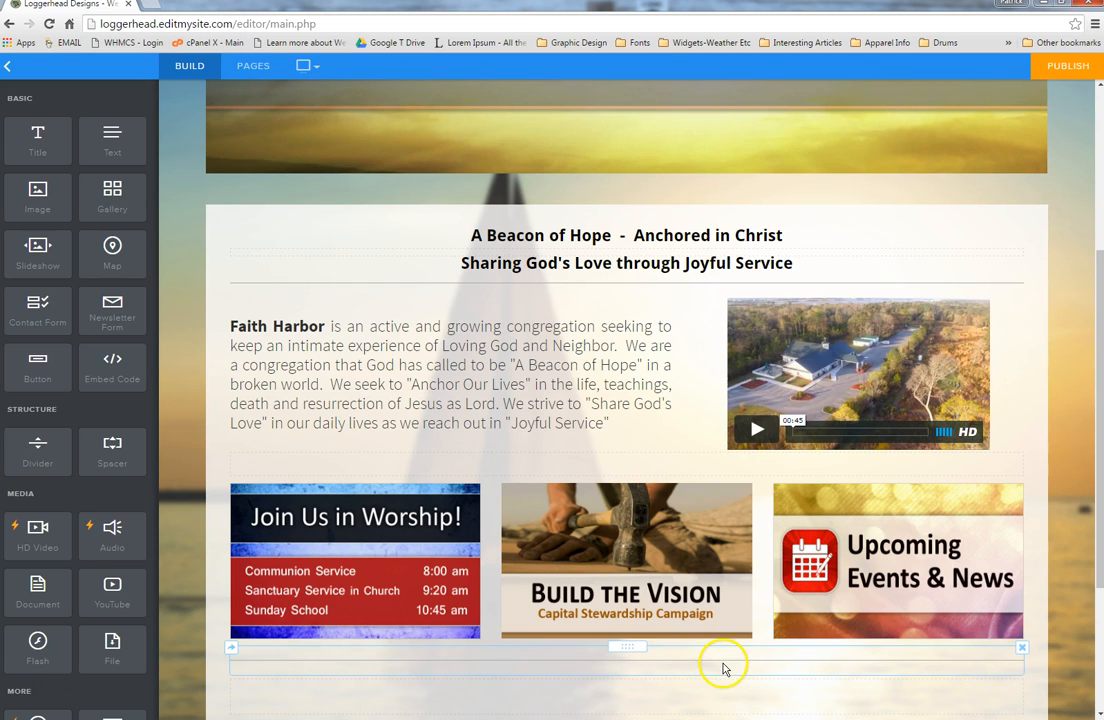
click(723, 664)
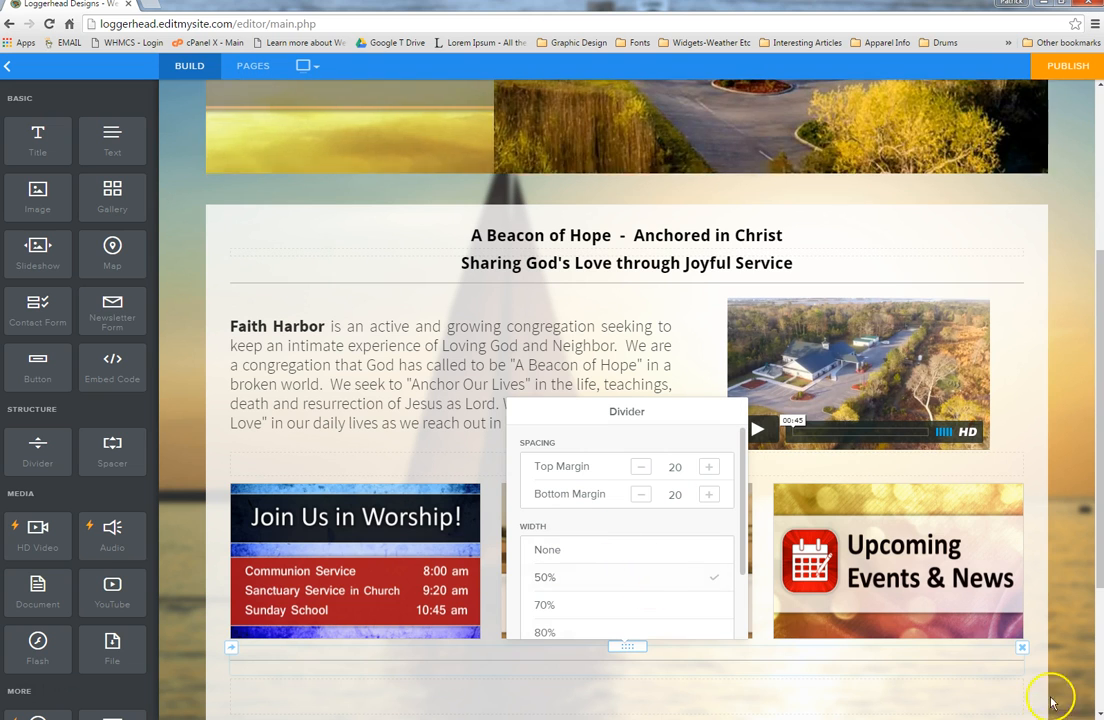
click(1022, 648)
click(983, 608)
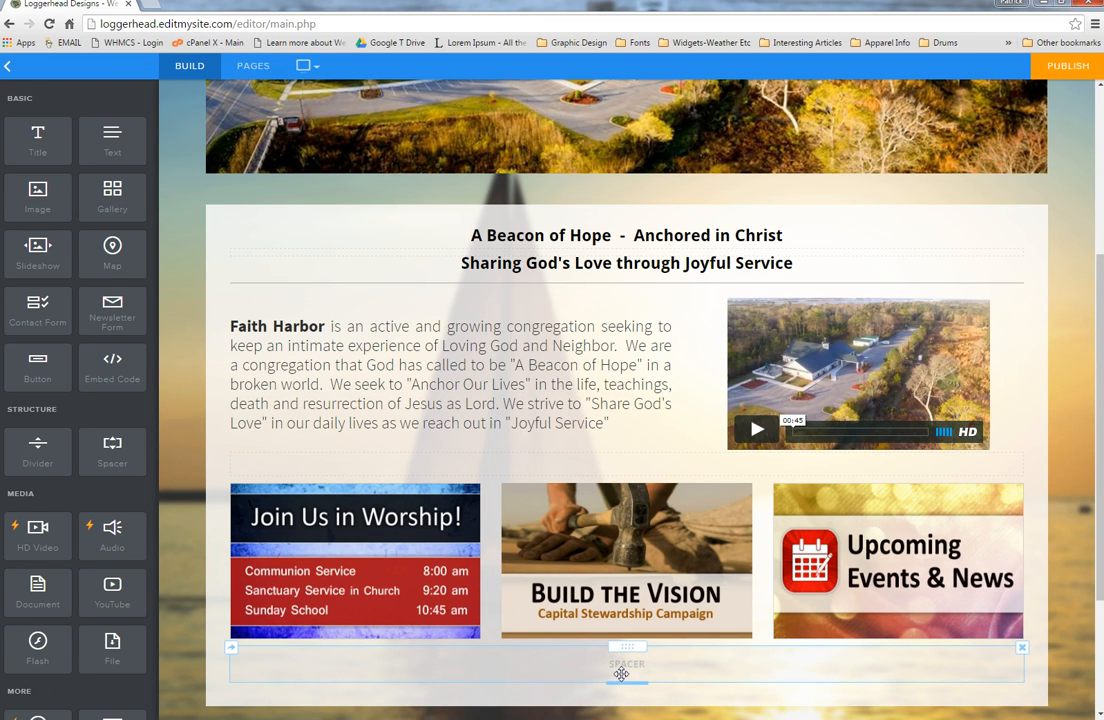
Step: Place a Spacer below the banner row and an Embed Code block under the church video
drag(112, 447, 631, 690)
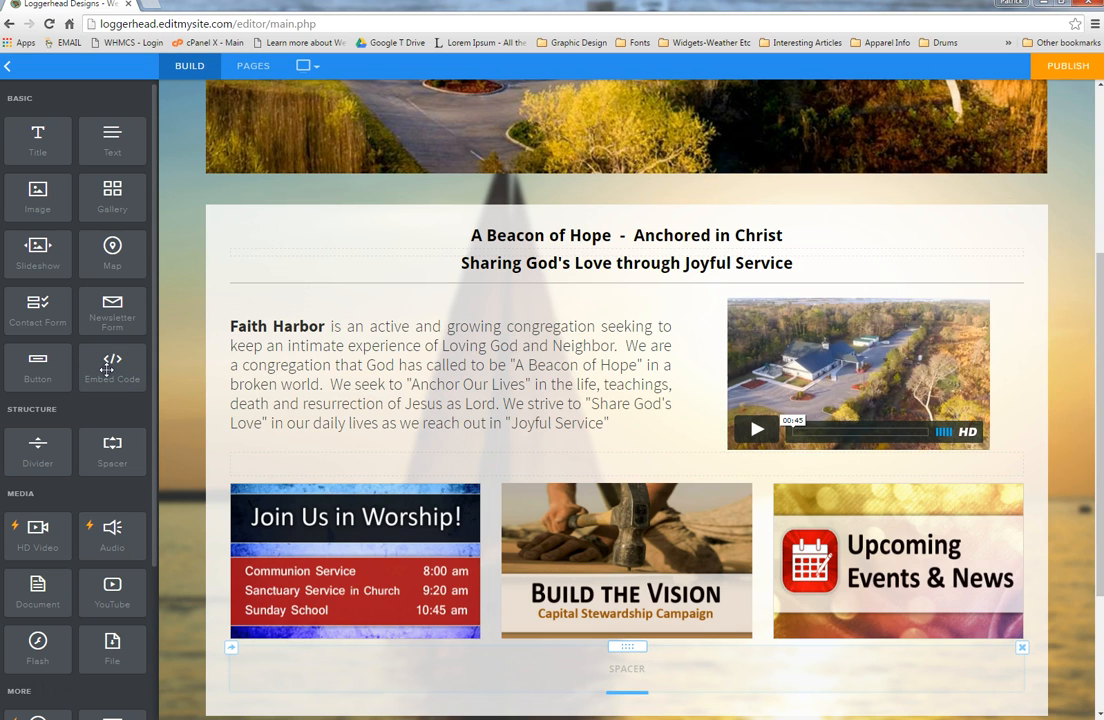
drag(108, 368, 800, 457)
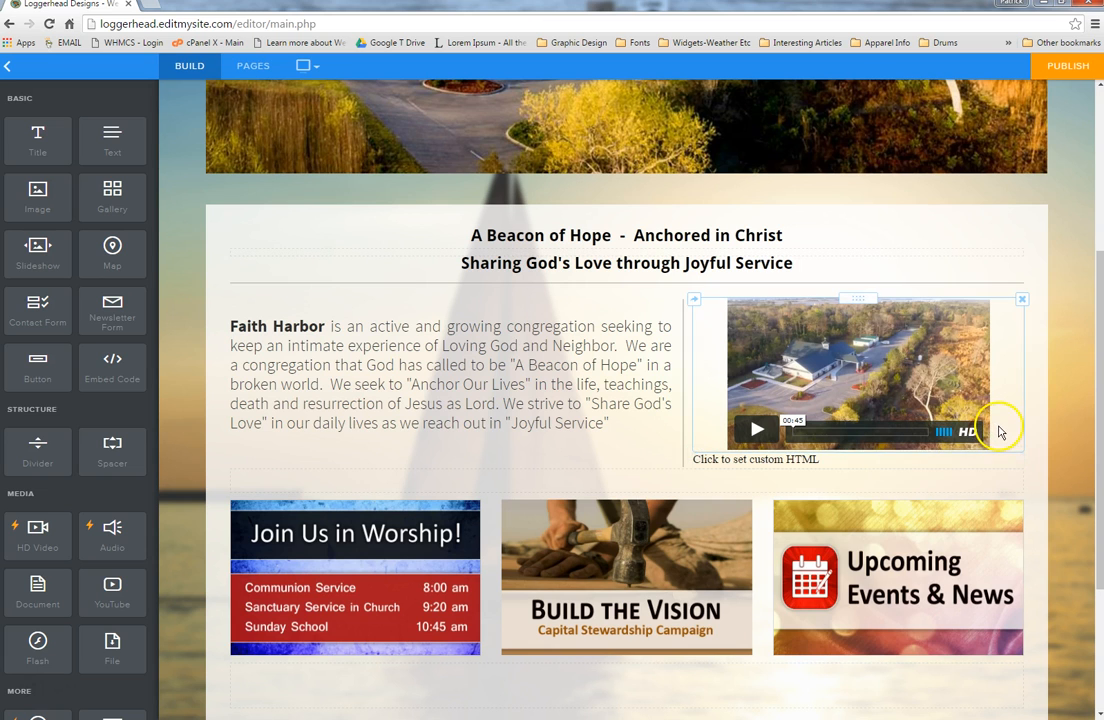
Step: Open the empty HTML block's code editor, close it, then delete the block
click(996, 430)
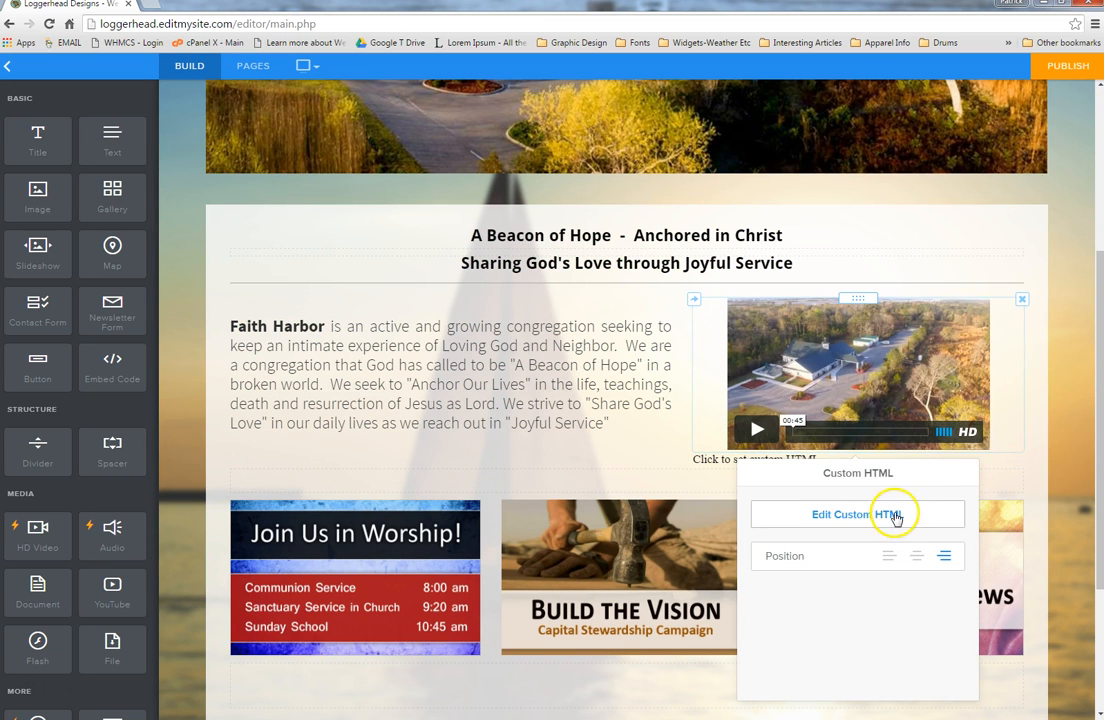
click(893, 513)
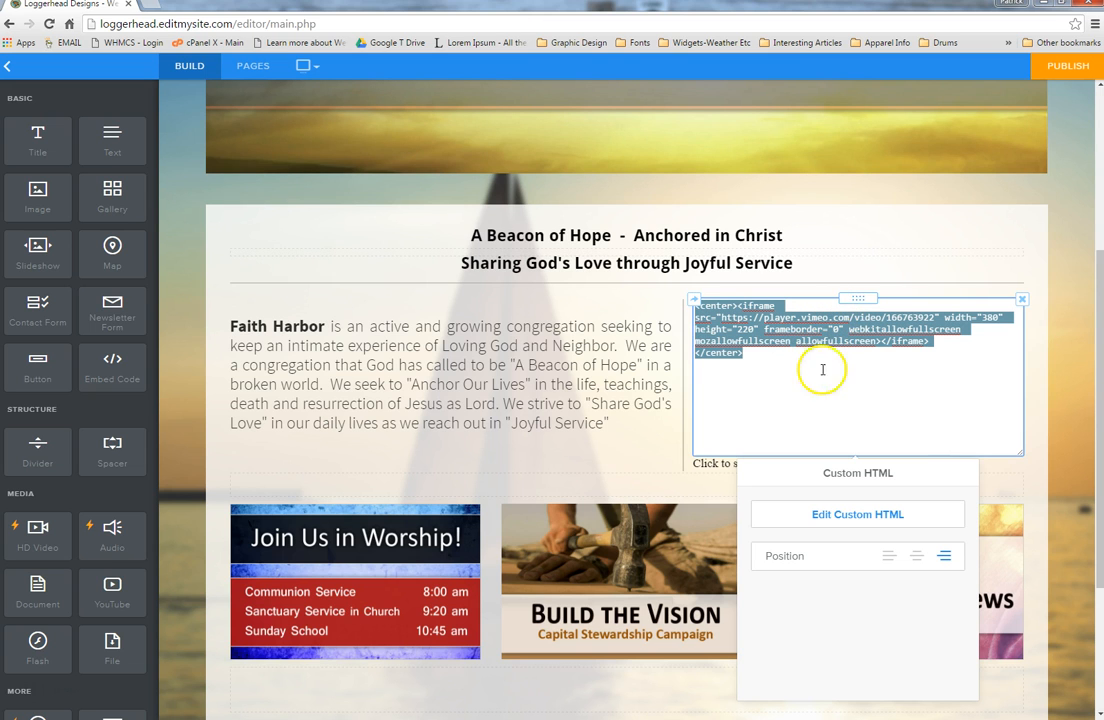
click(1074, 459)
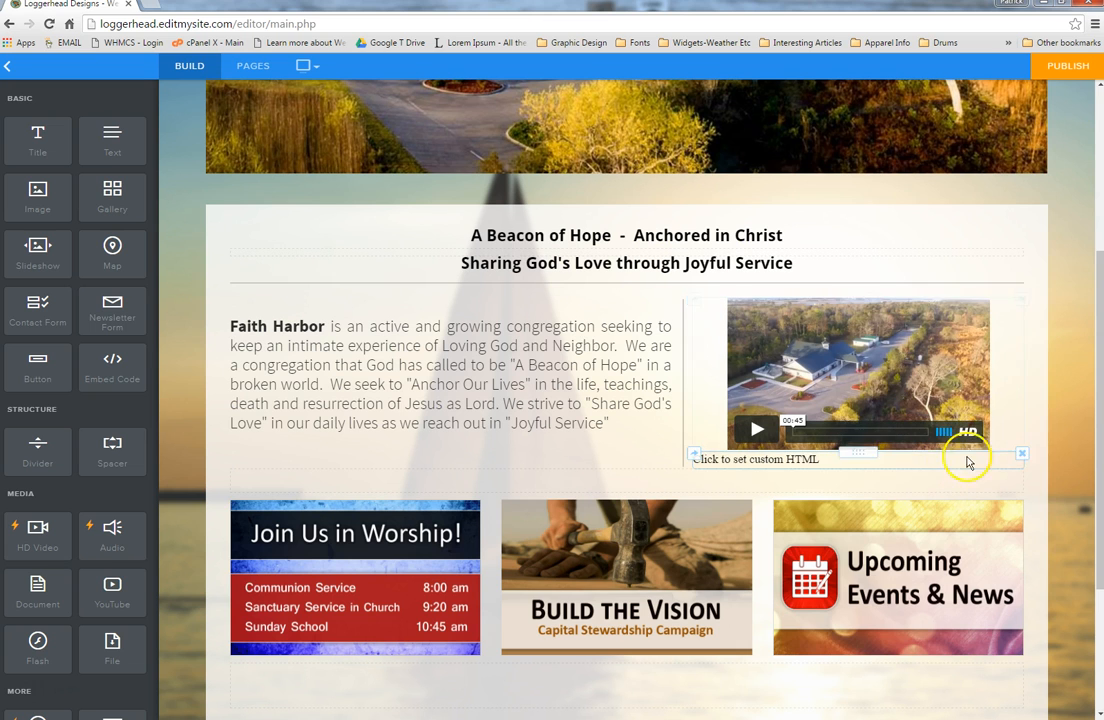
click(1022, 457)
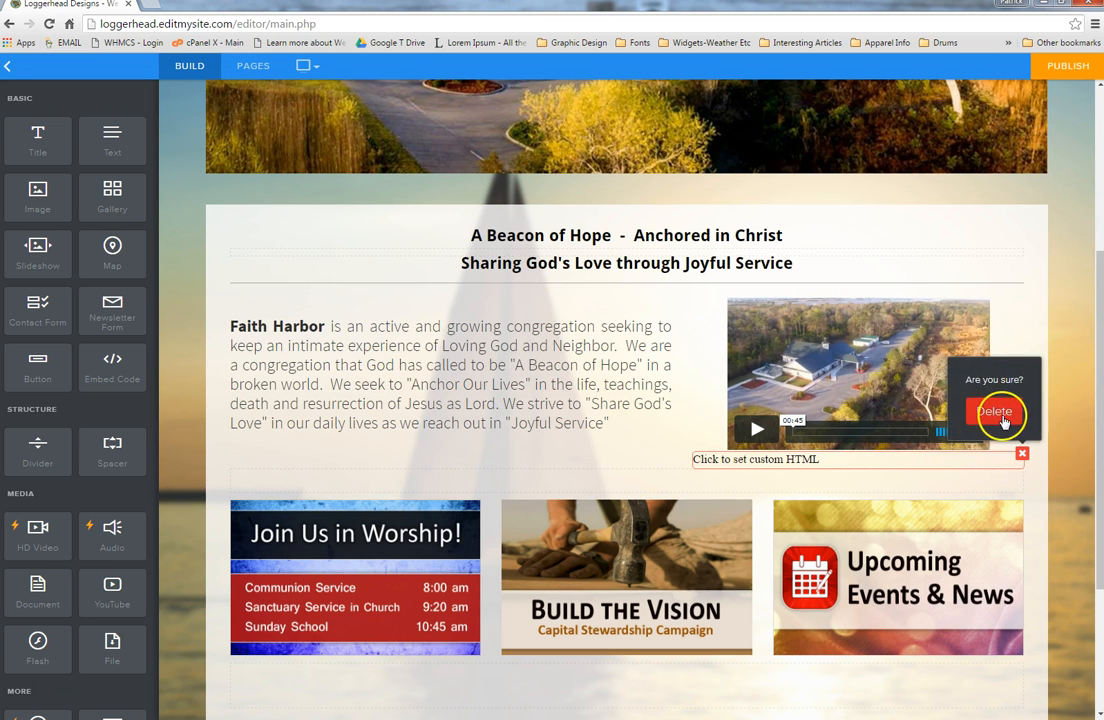
click(998, 413)
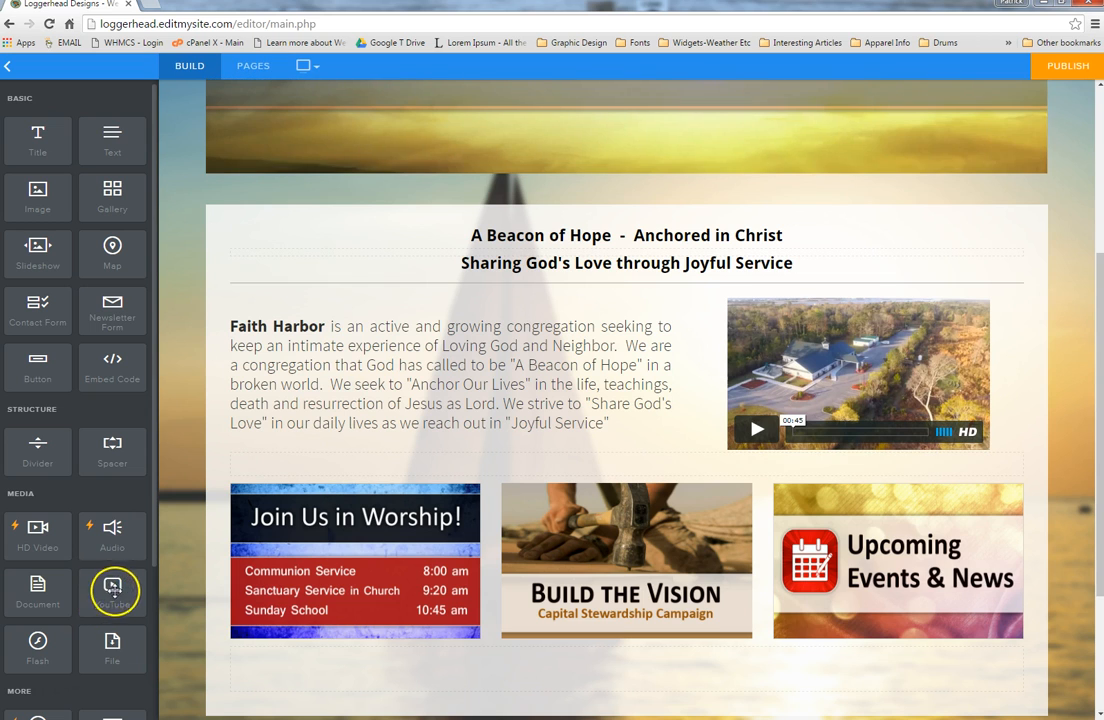
Step: Add a YouTube element below the three banners and open a new browser tab
drag(110, 594, 600, 655)
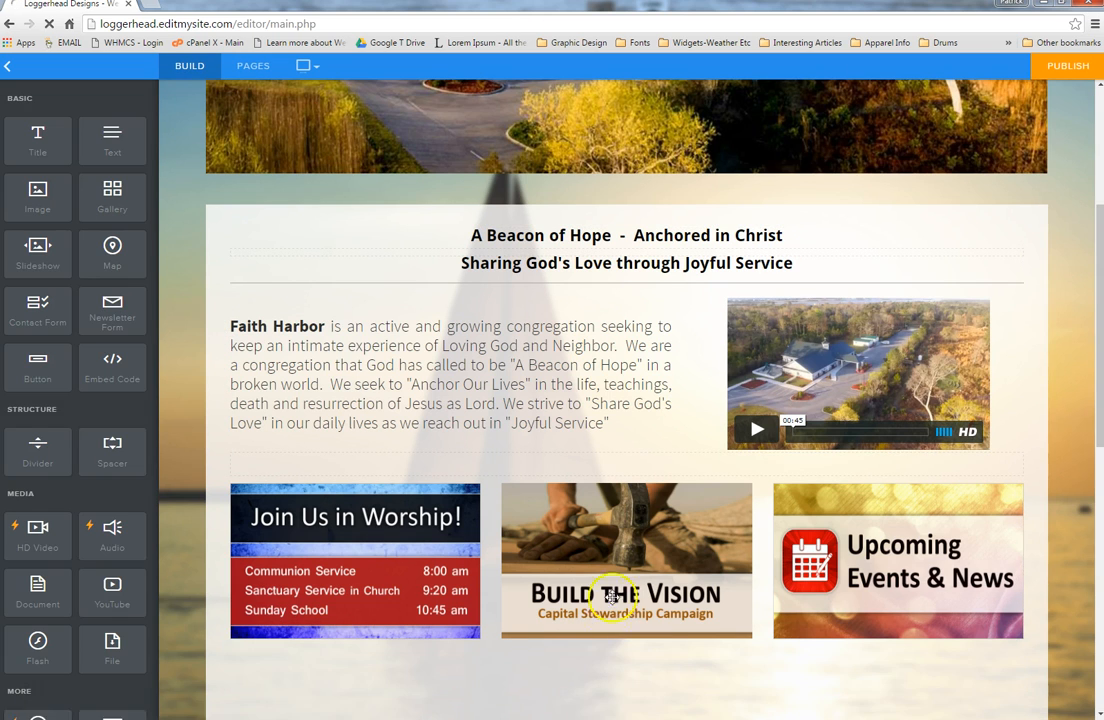
scroll(657, 590, down, 6)
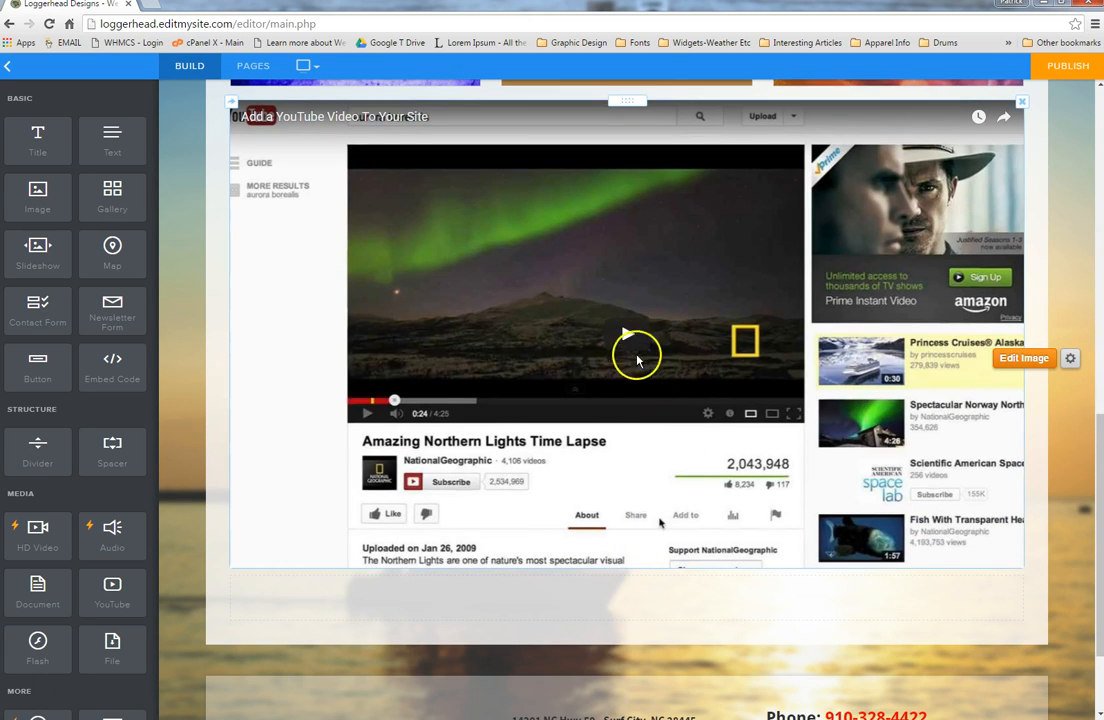
click(148, 8)
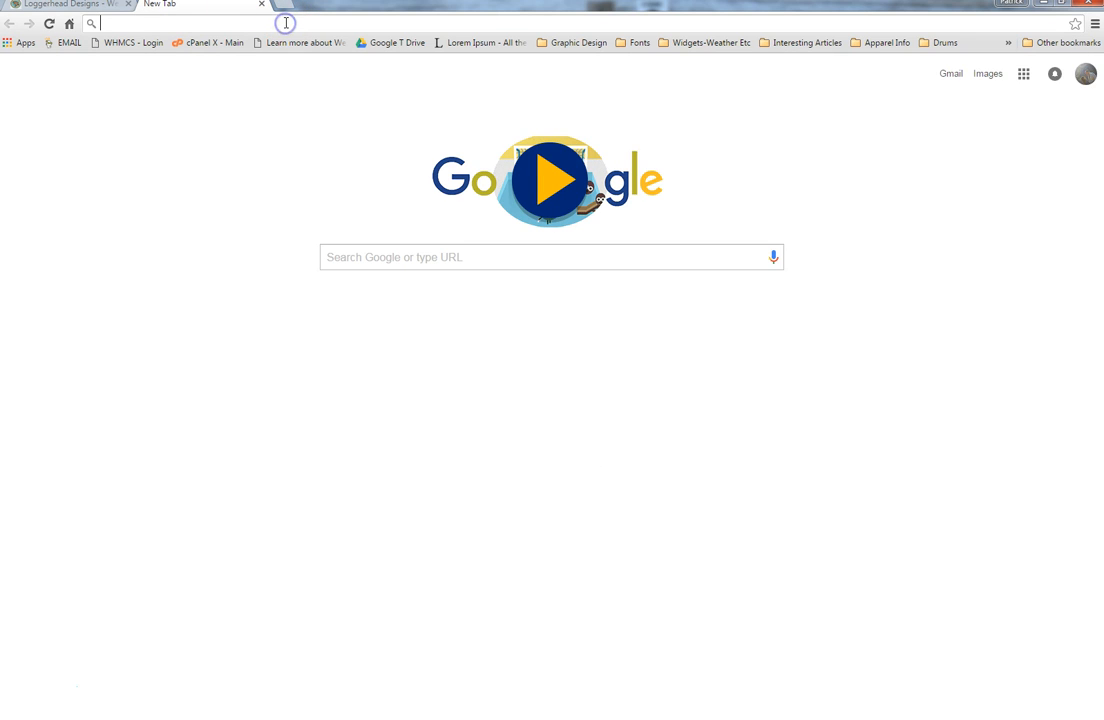
Step: Go to YouTube, search 'loggerhead', and open the Wirt County how-to video
text(you)
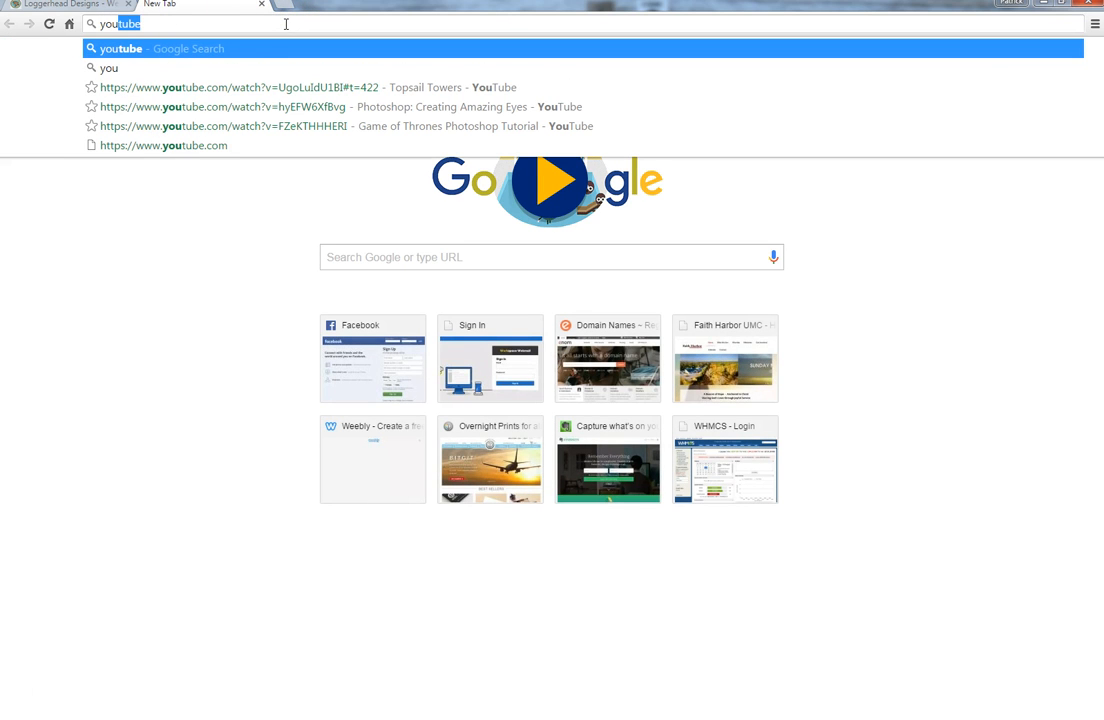
text(tube)
key(ctrl+Return)
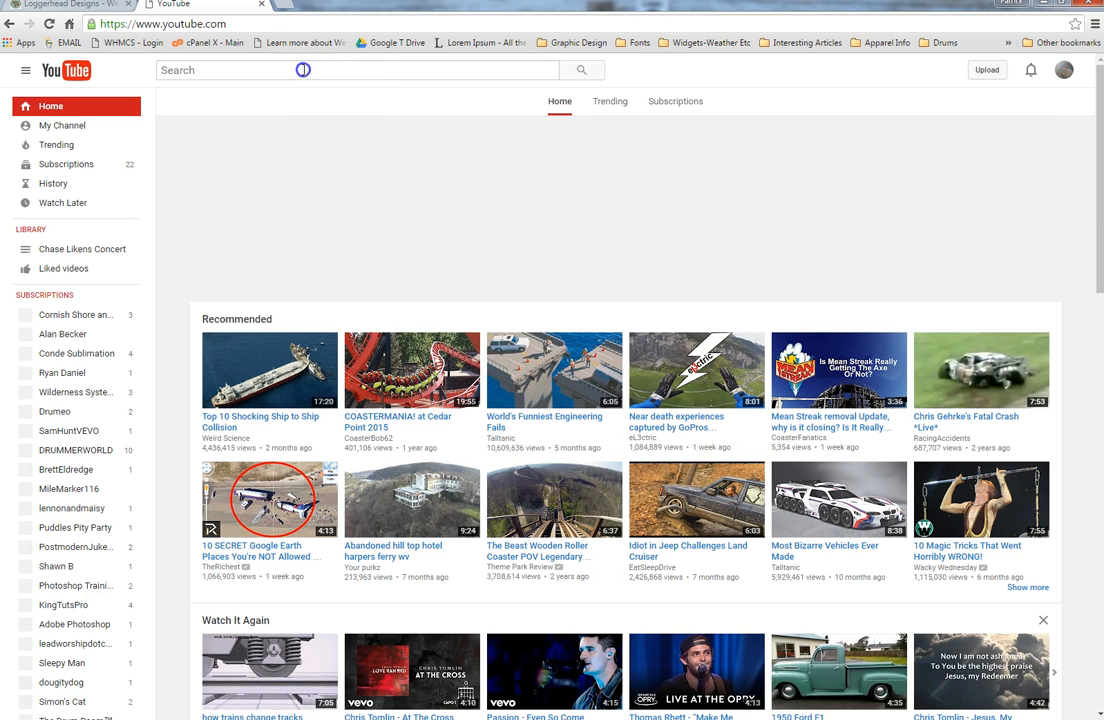
click(289, 71)
text(logg)
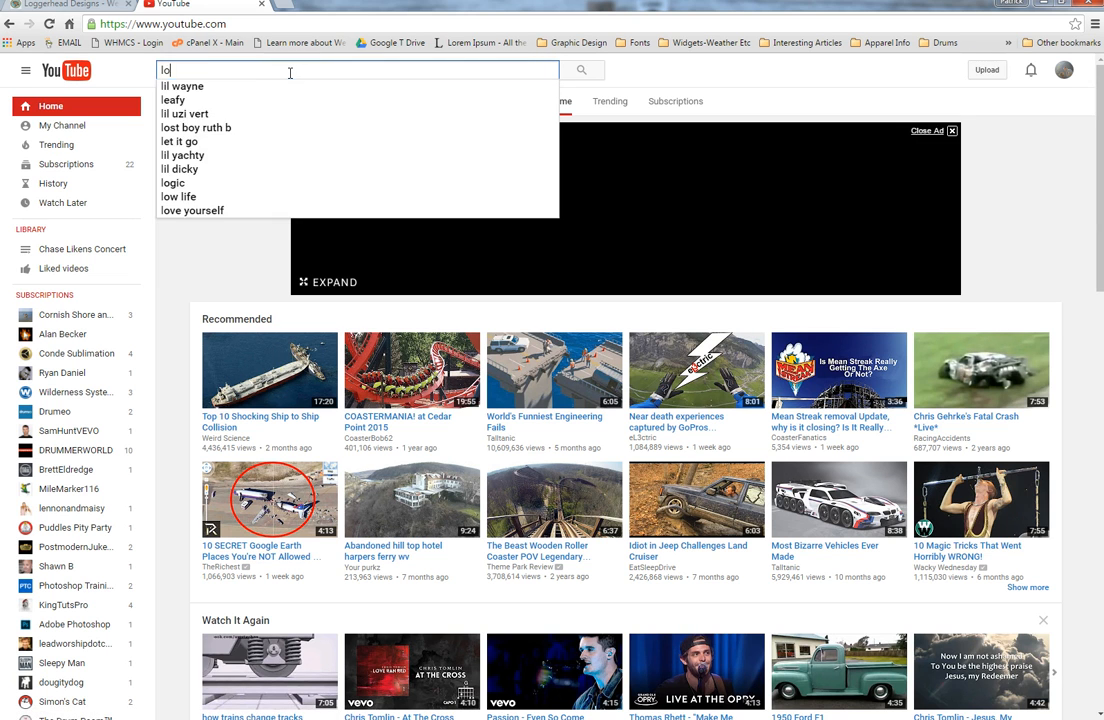
text(erhead)
click(248, 86)
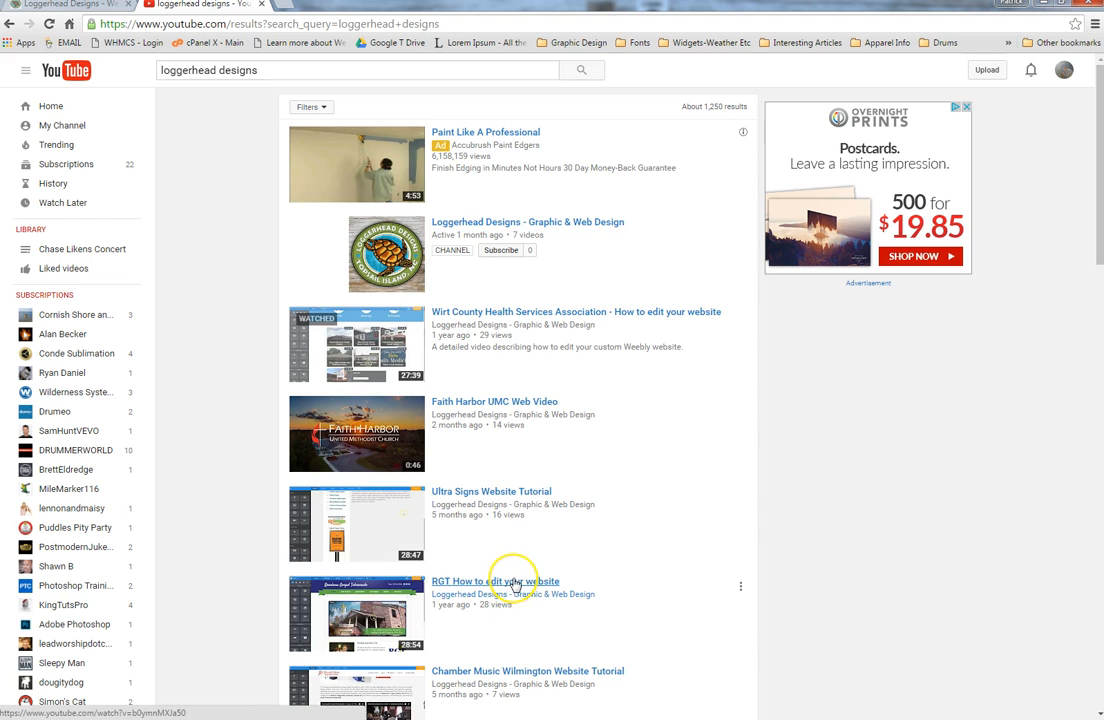
click(510, 312)
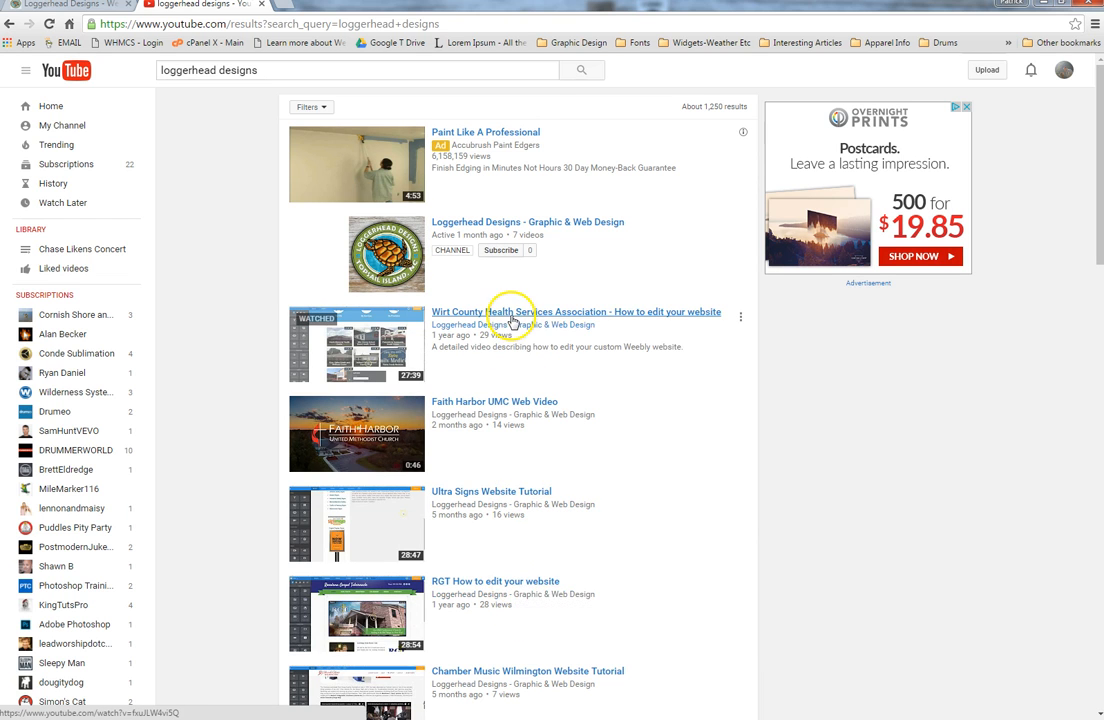
Step: Copy the video's web address and return to the site editor tab
click(445, 289)
click(333, 124)
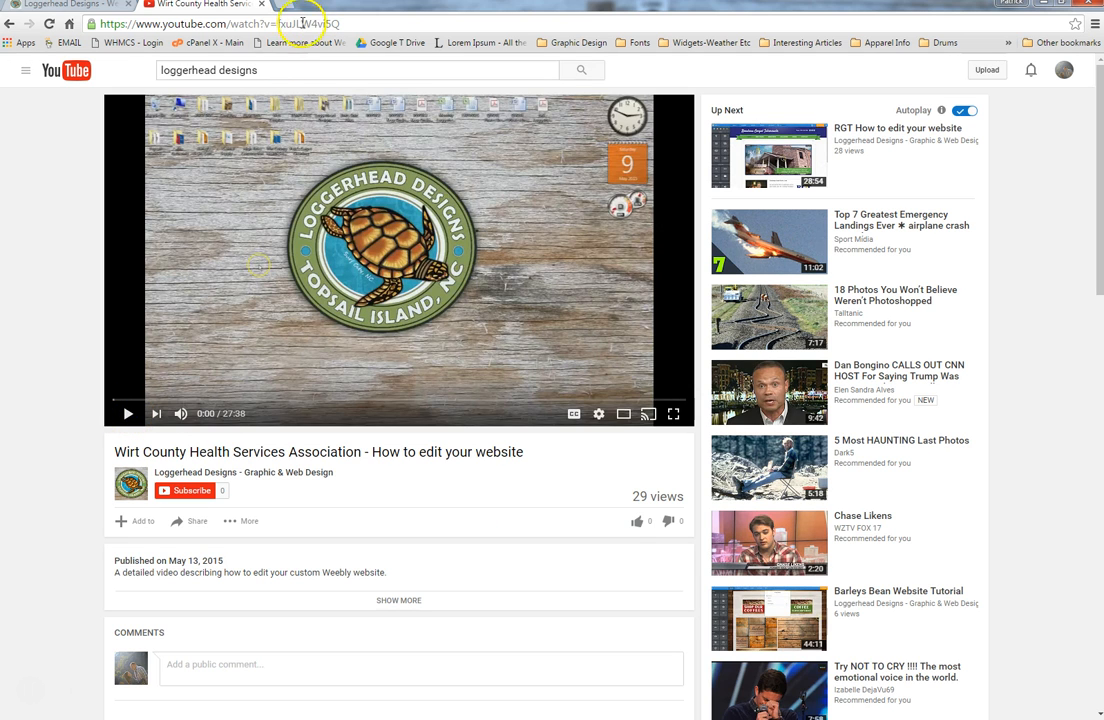
click(302, 22)
right_click(302, 22)
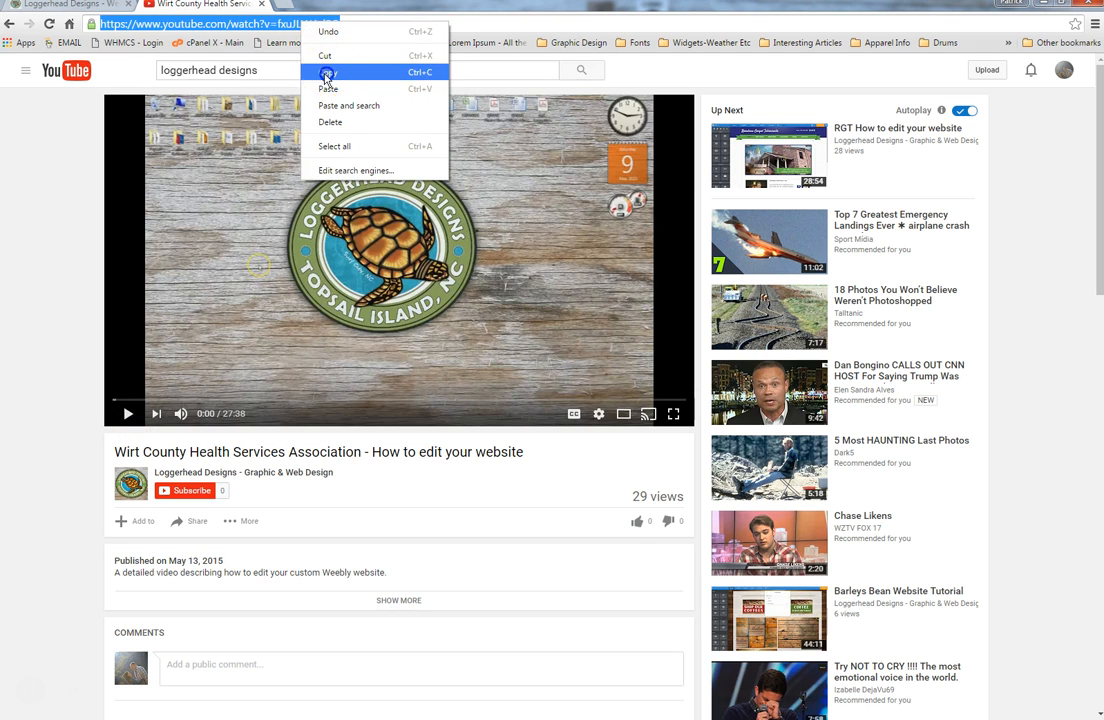
click(280, 66)
click(78, 6)
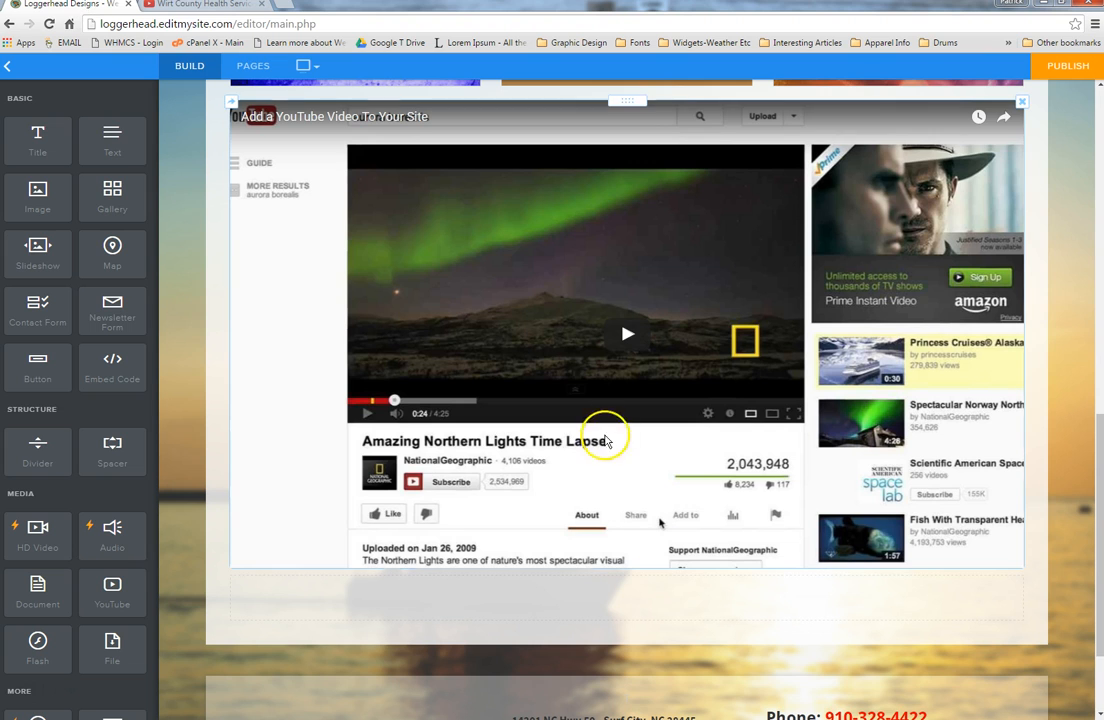
Step: Embed the Wirt County tutorial in the YouTube element and place it beside the welcome text
click(536, 280)
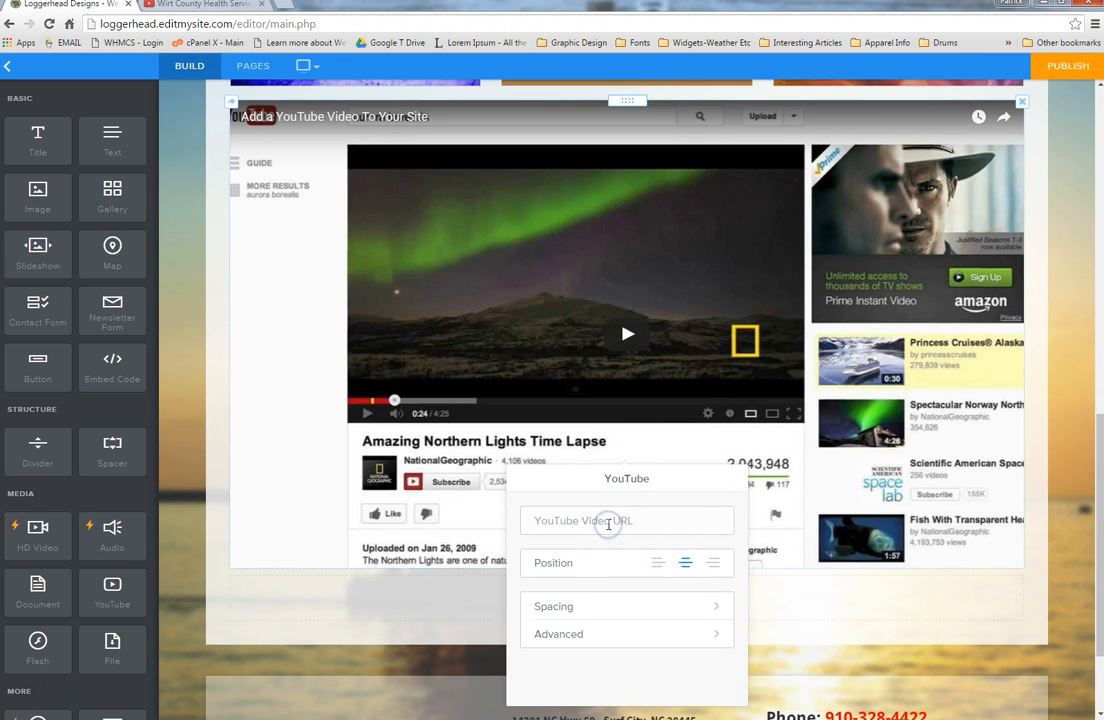
key(ctrl+v)
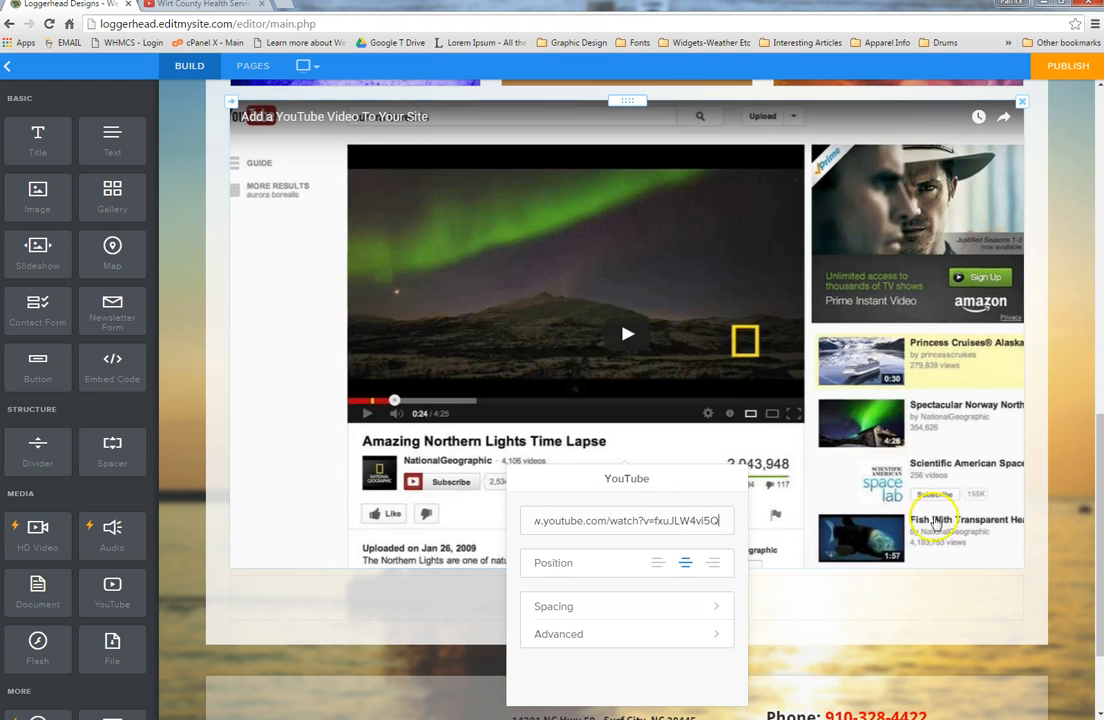
click(1055, 525)
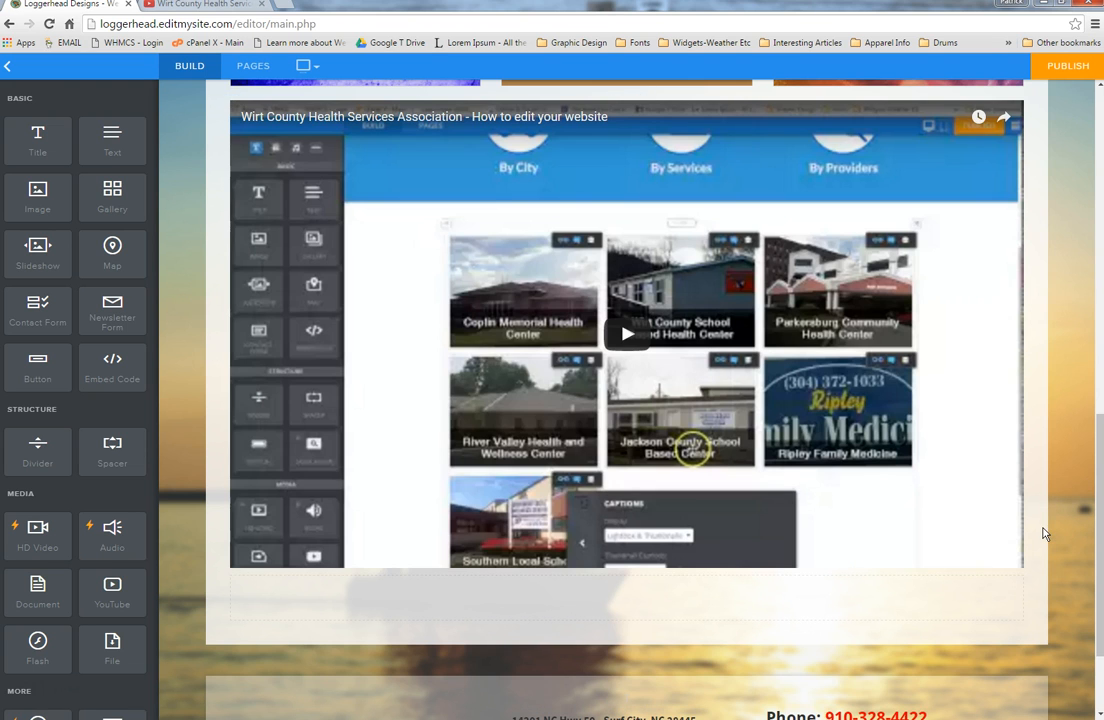
scroll(764, 346, up, 1)
scroll(764, 346, up, 3)
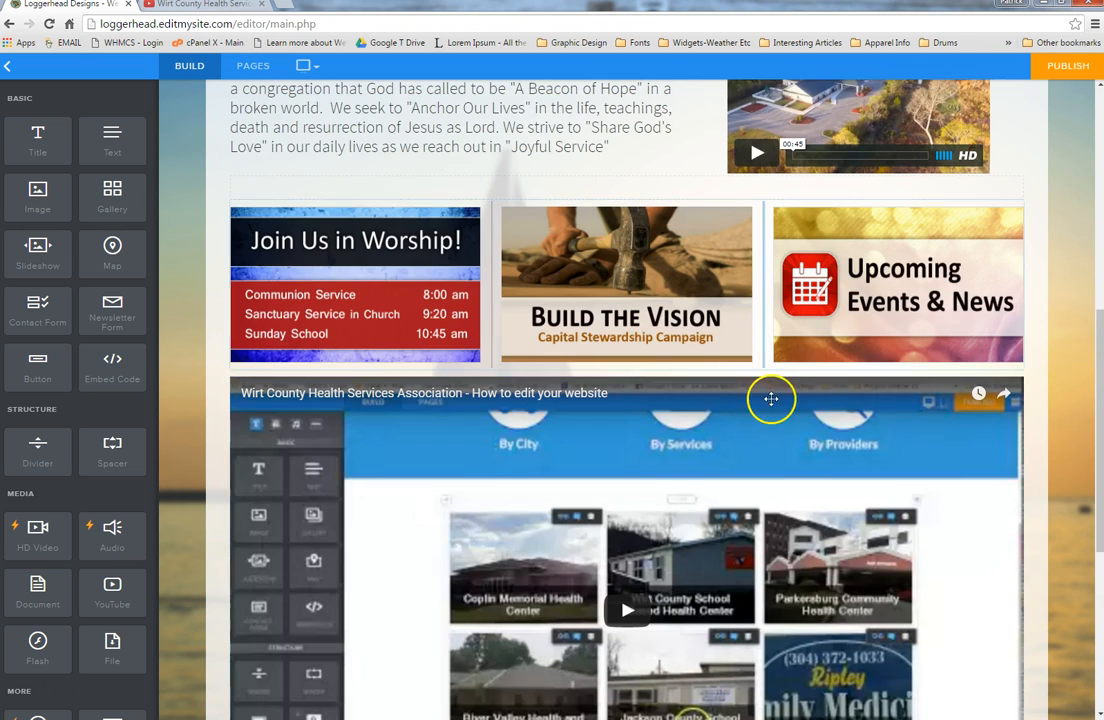
drag(626, 375, 811, 177)
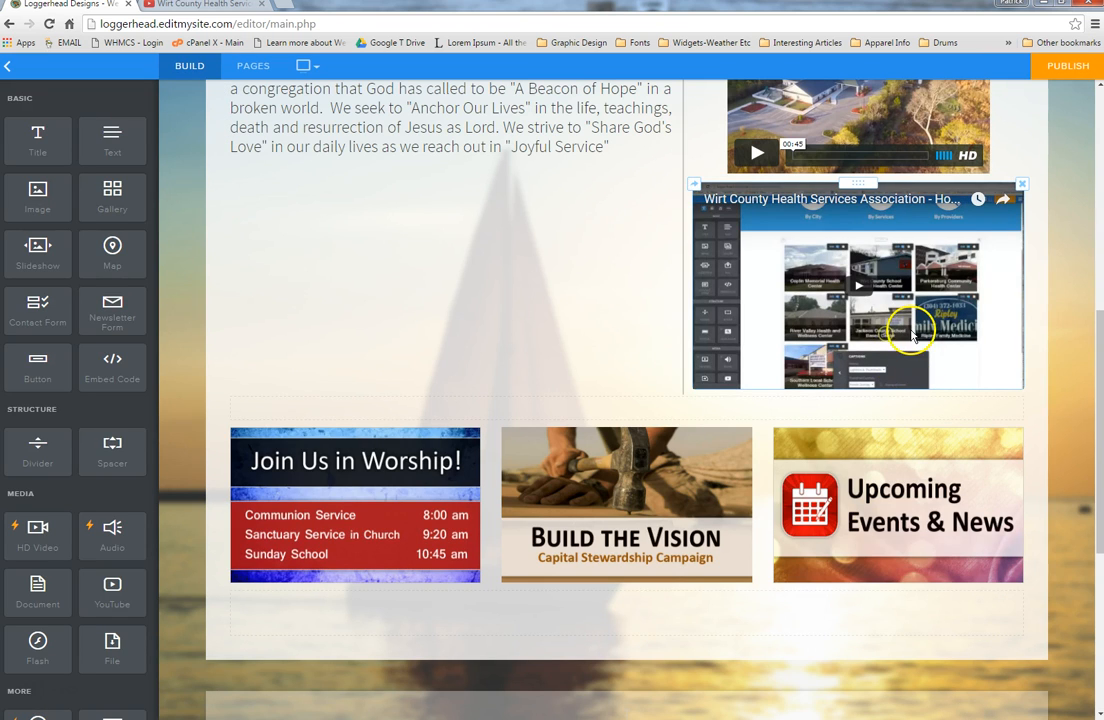
Step: Delete the YouTube video element from the Home page
click(1020, 185)
click(990, 149)
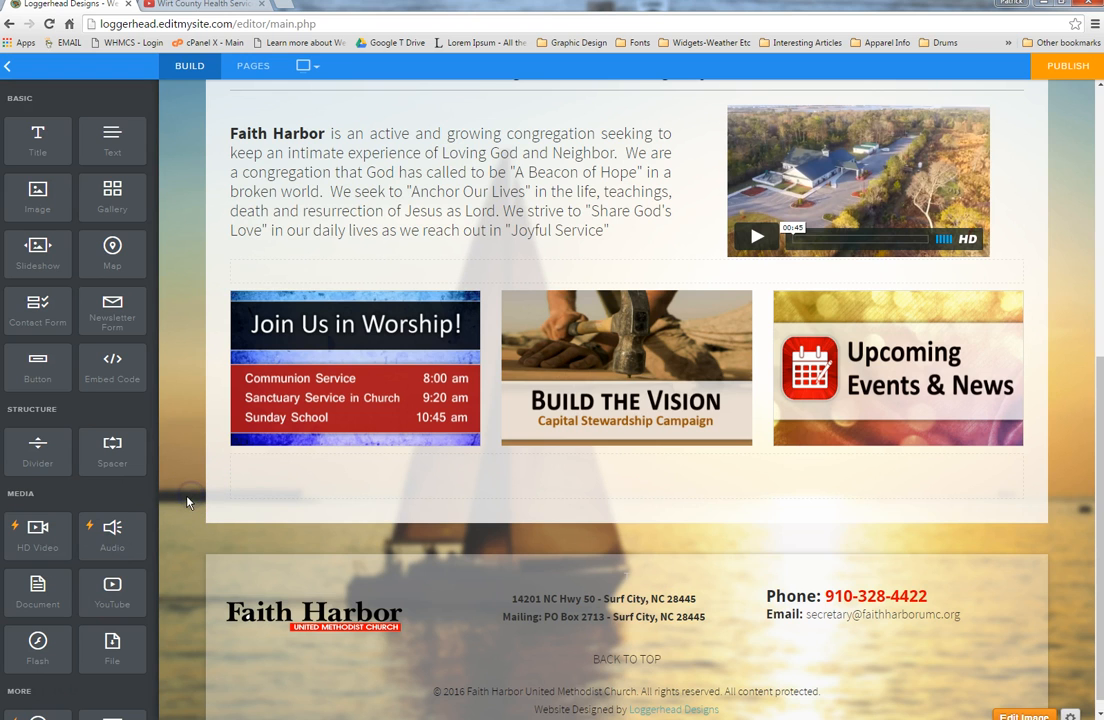
scroll(187, 503, up, 5)
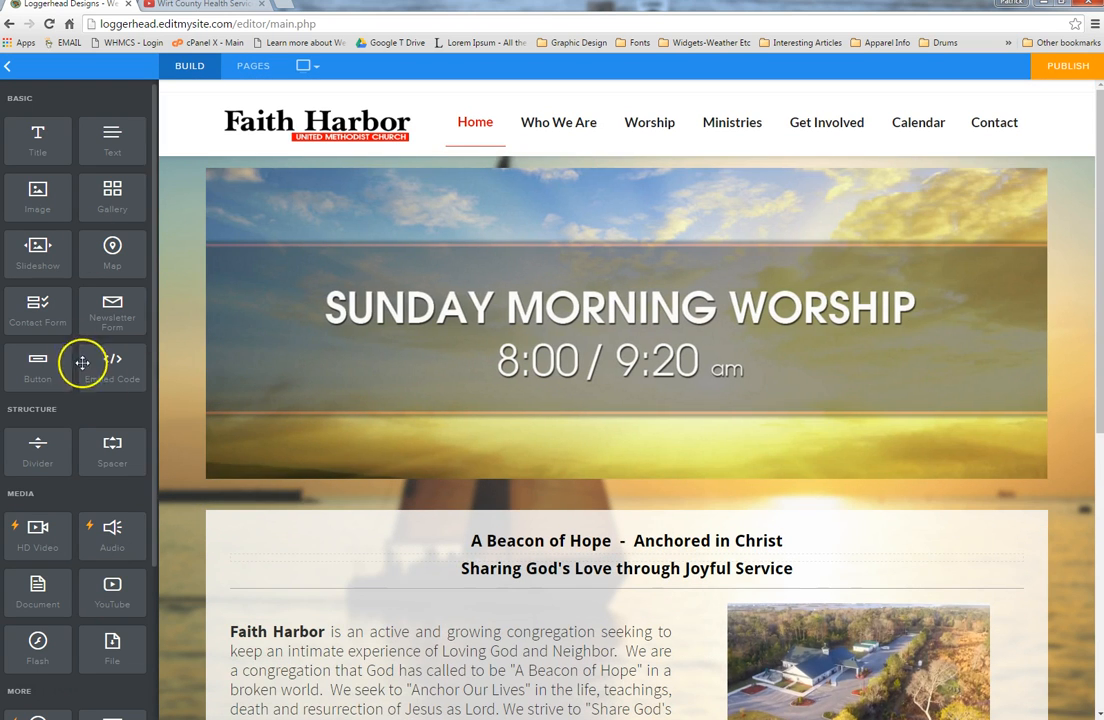
Step: Go to the Sermon Recordings page under Worship and select its Listen on Soundcloud button block
mouse_move(590, 192)
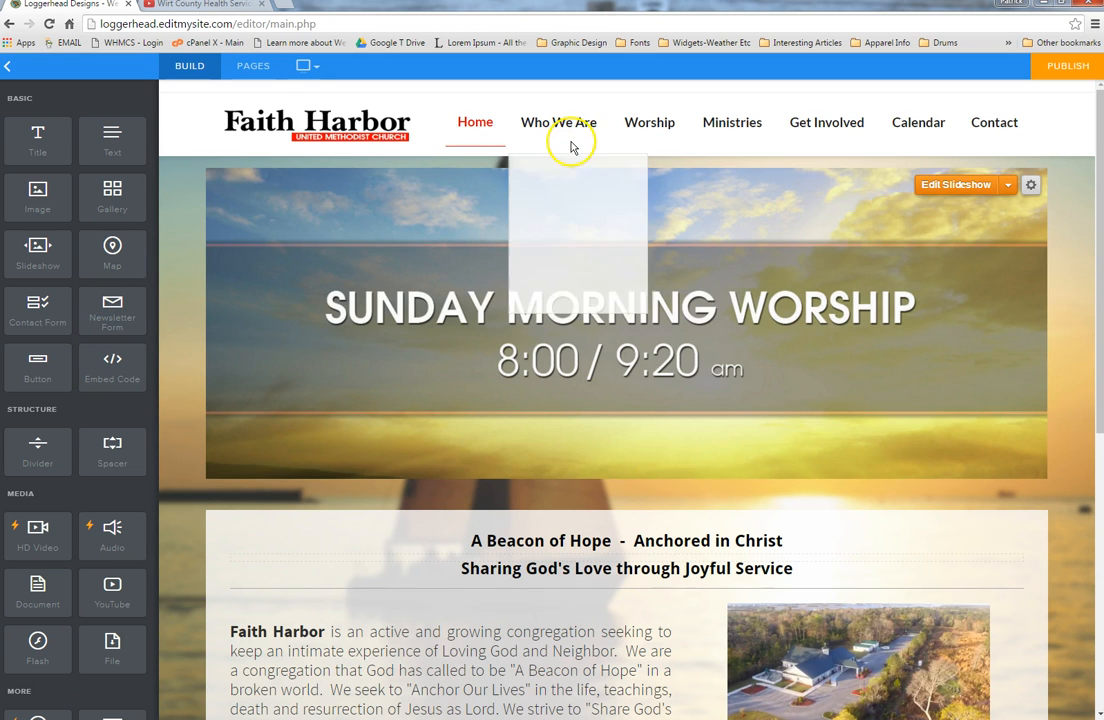
mouse_move(673, 125)
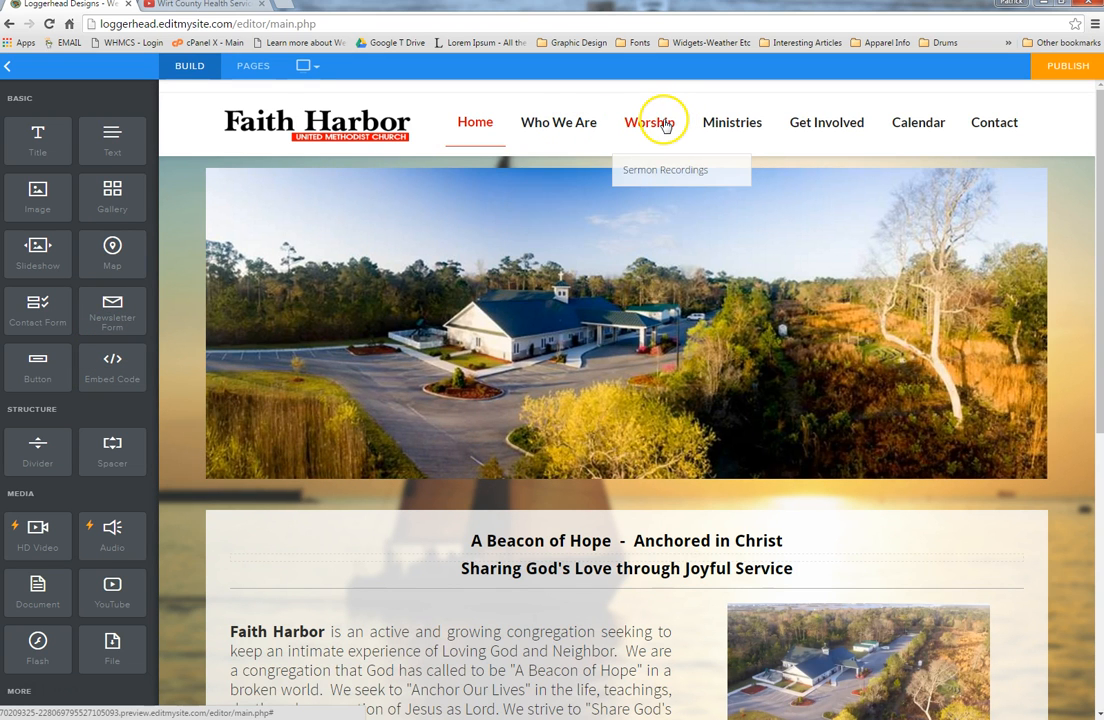
click(671, 172)
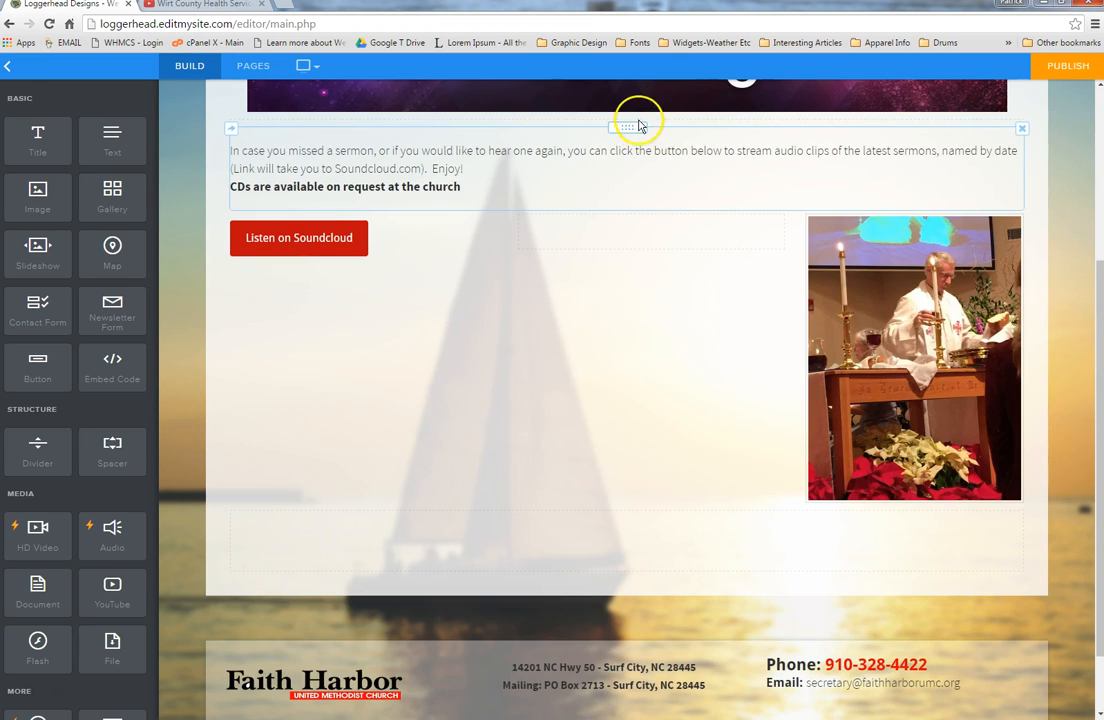
scroll(636, 135, up, 3)
scroll(633, 128, up, 1)
mouse_move(634, 143)
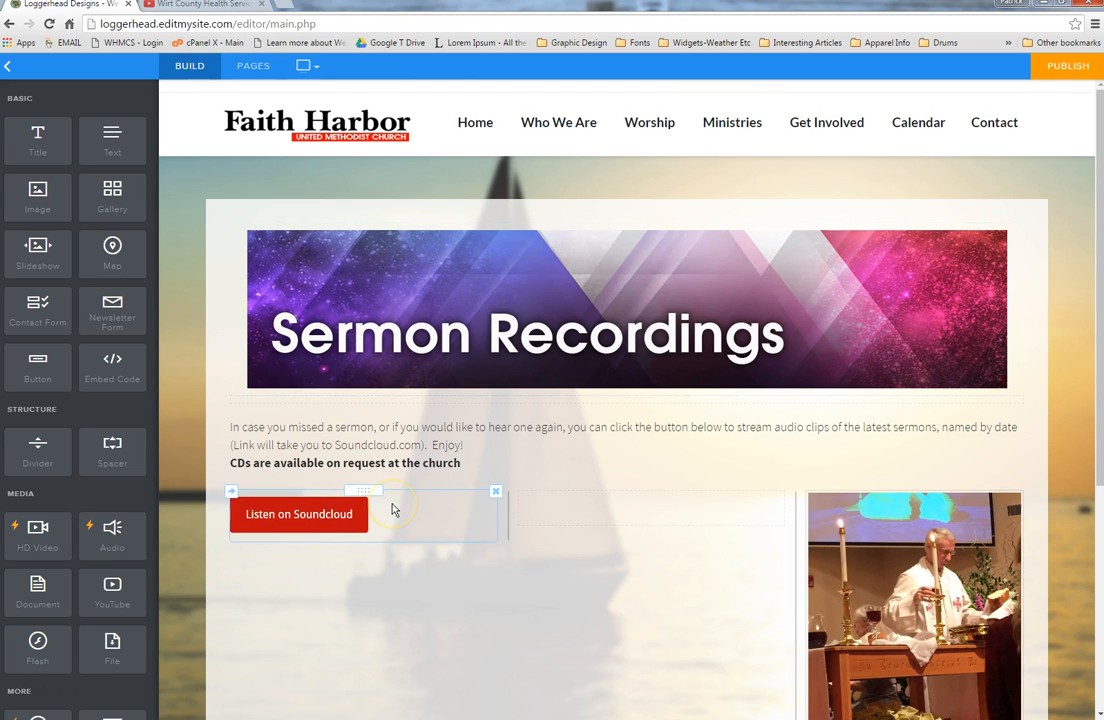
click(381, 509)
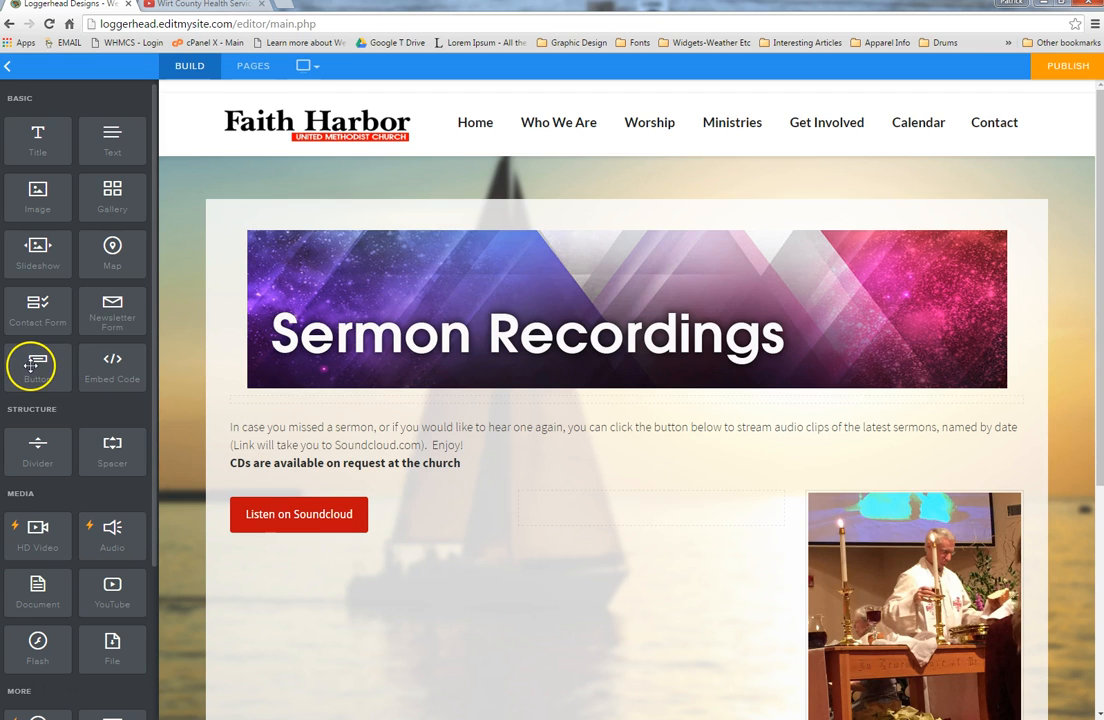
drag(31, 366, 430, 511)
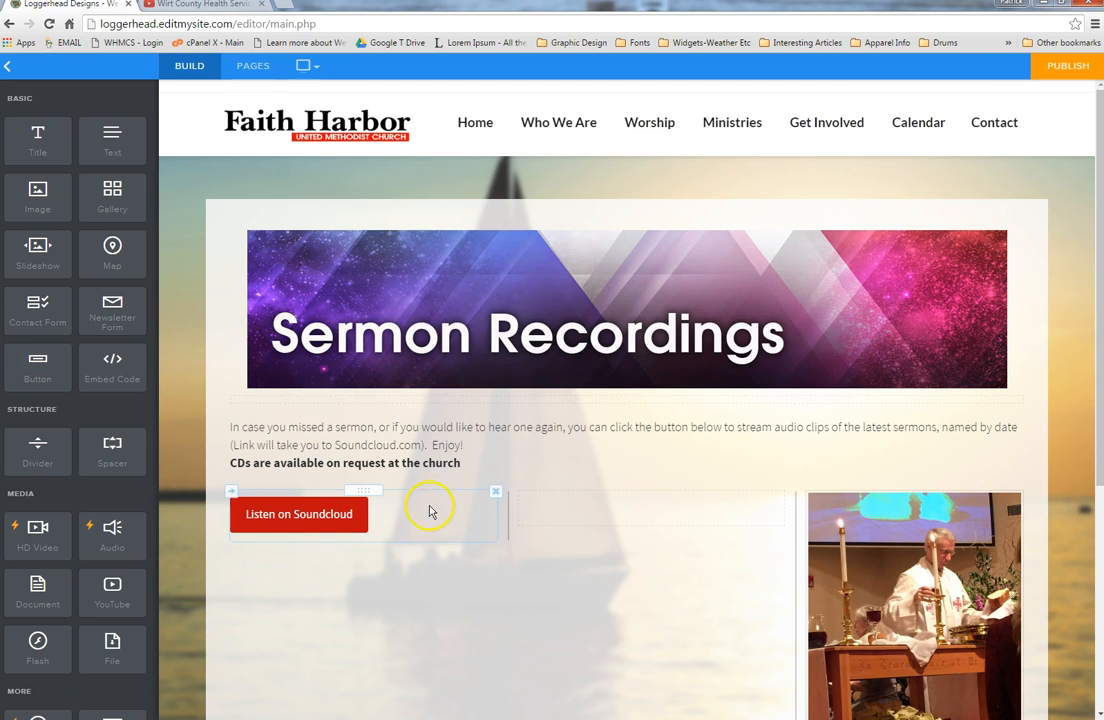
click(420, 518)
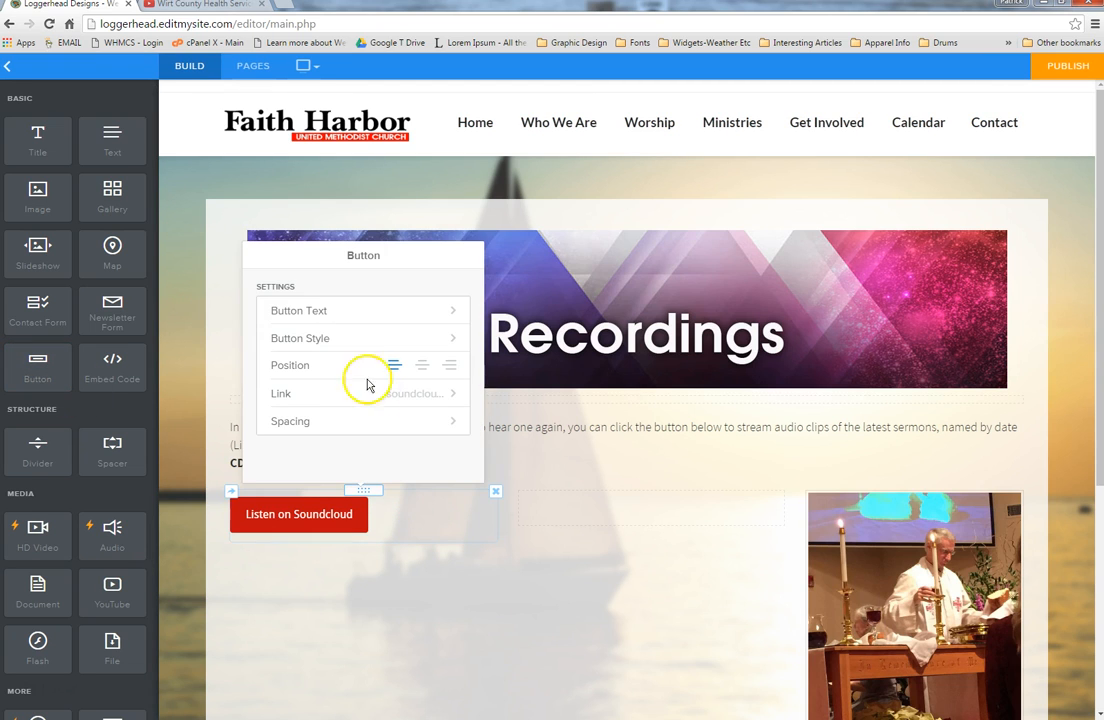
click(350, 308)
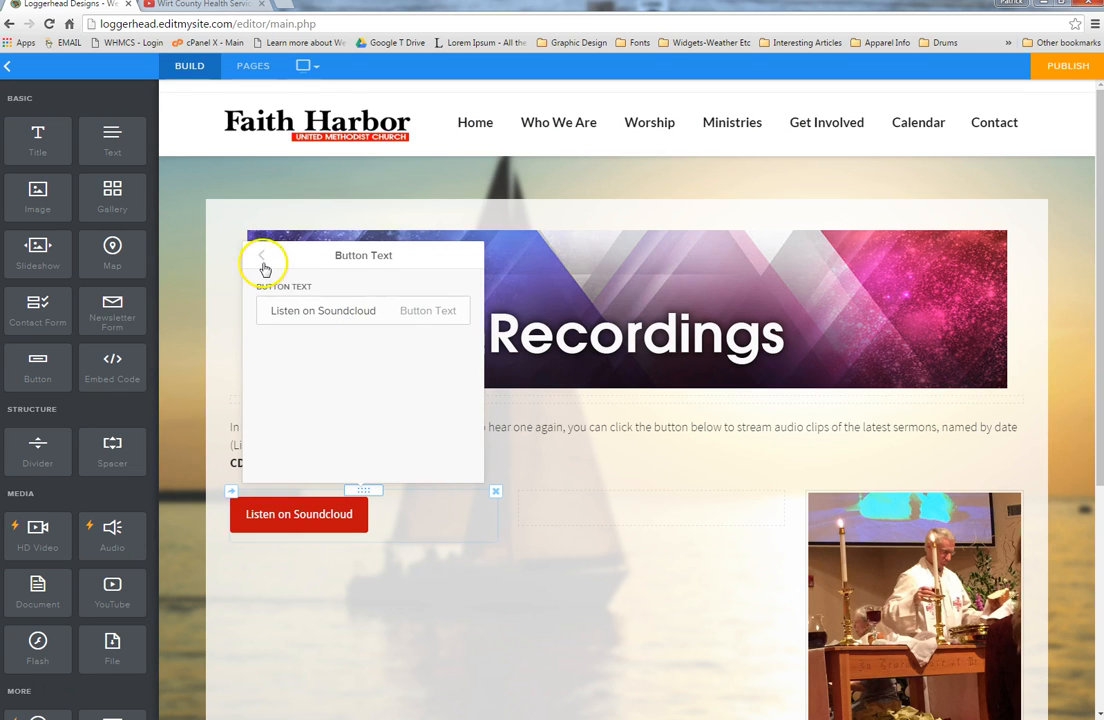
click(261, 258)
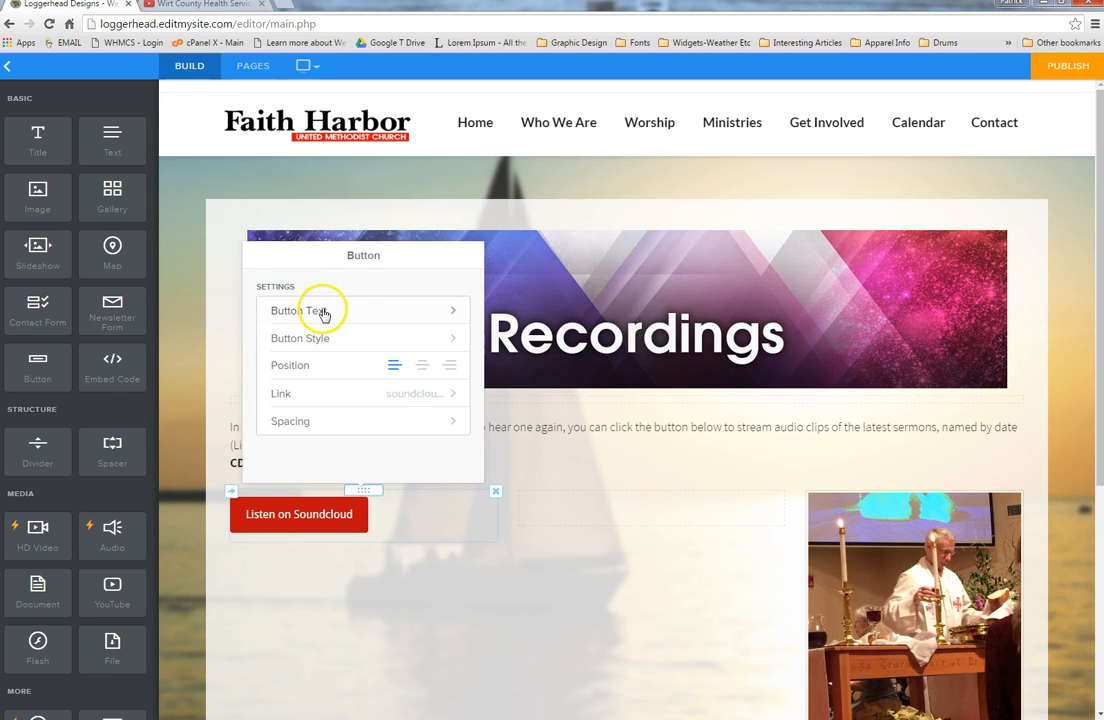
click(455, 397)
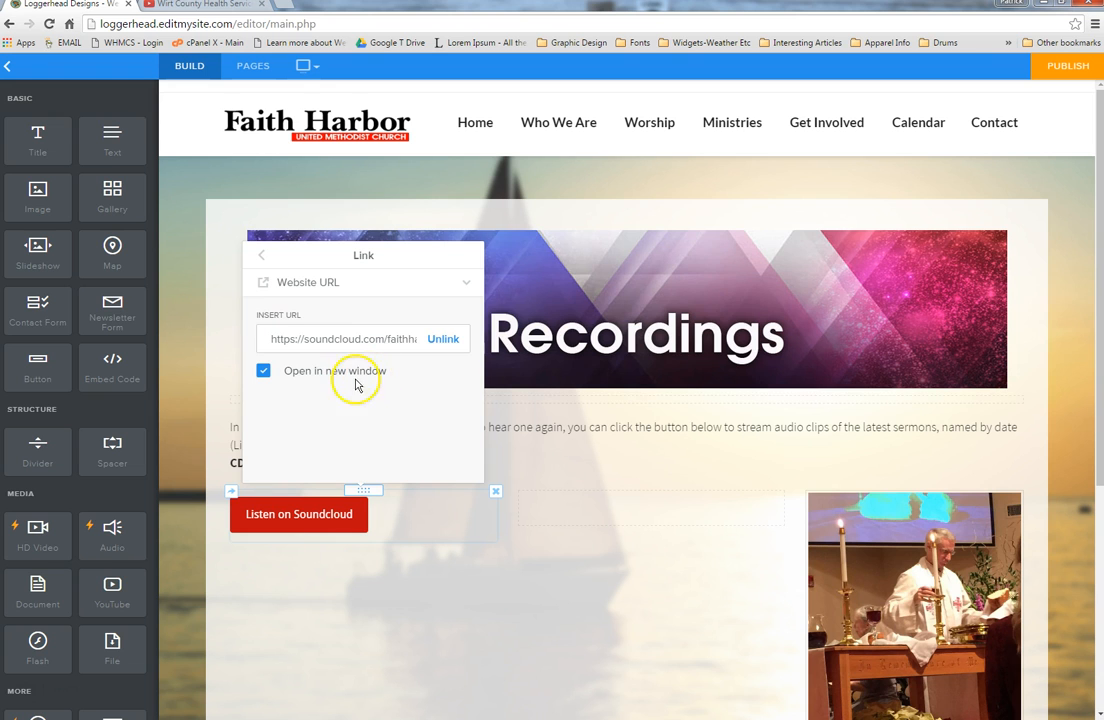
click(187, 414)
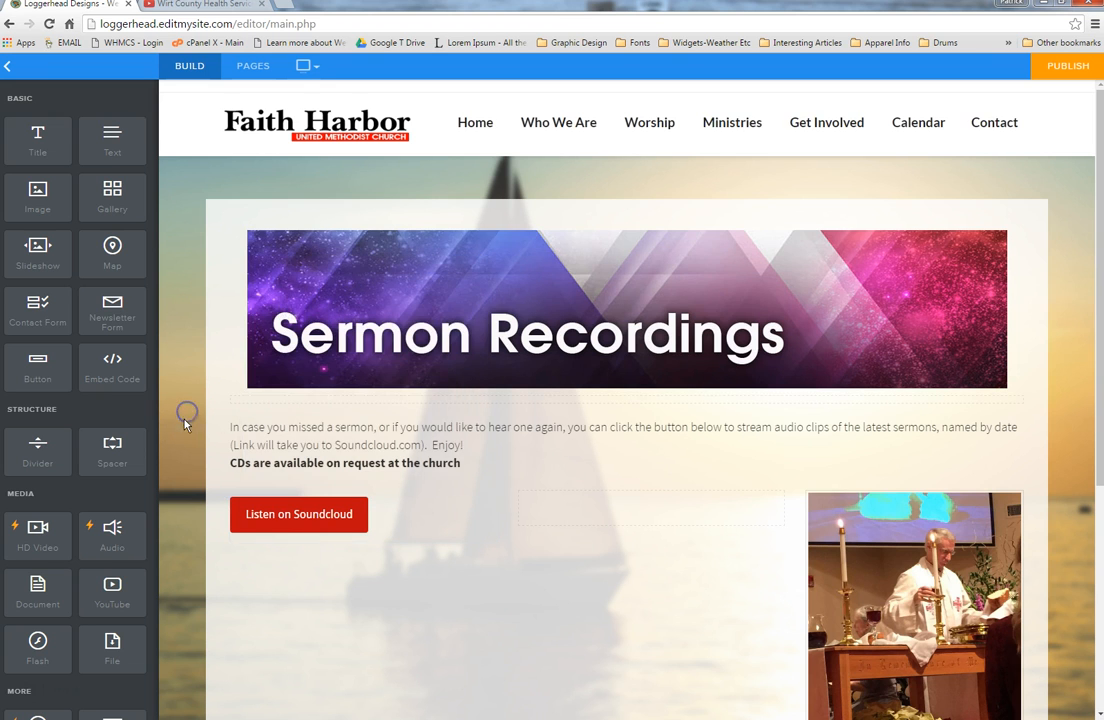
scroll(186, 420, down, 3)
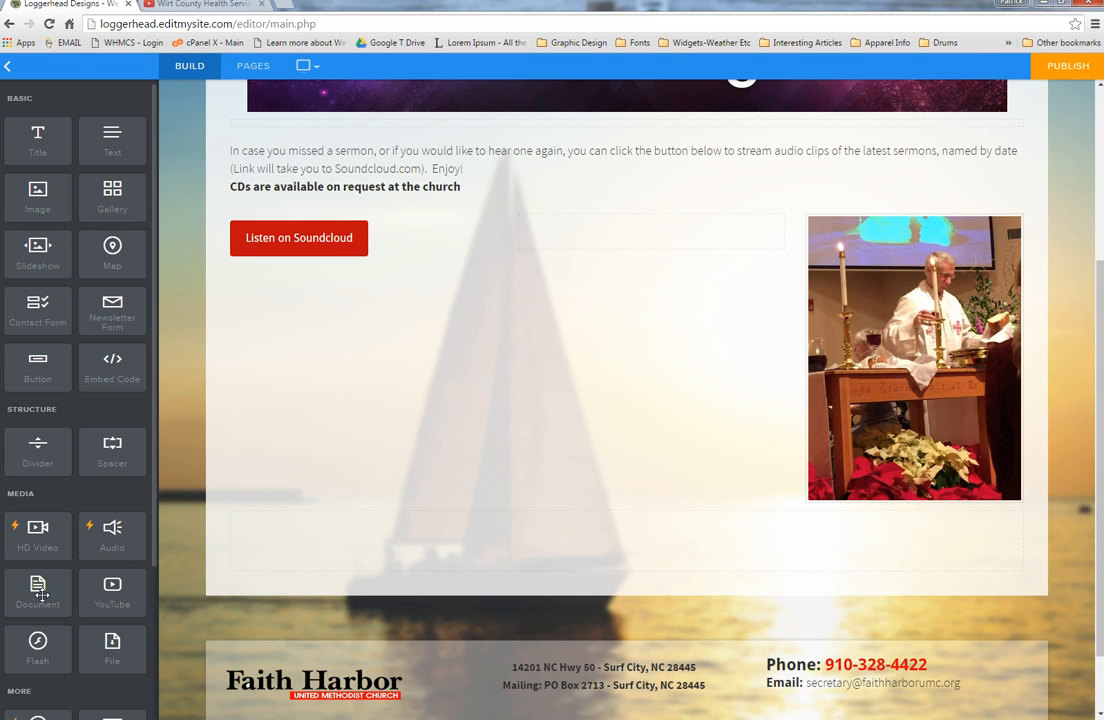
drag(55, 588, 183, 580)
drag(113, 653, 395, 300)
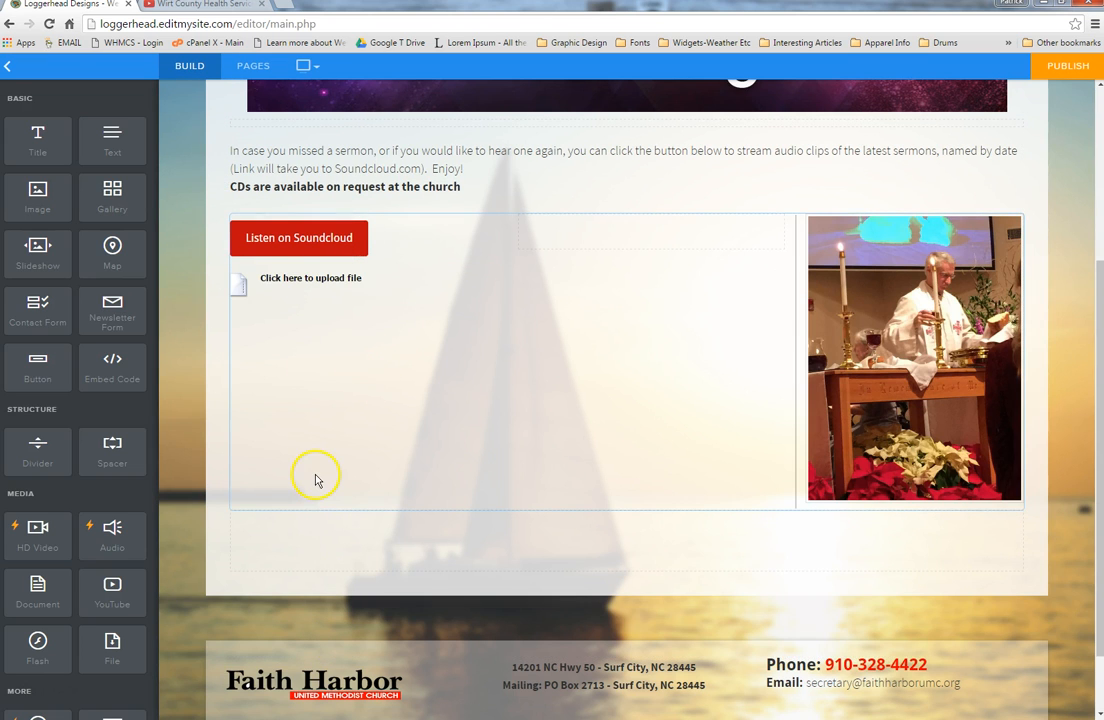
click(308, 289)
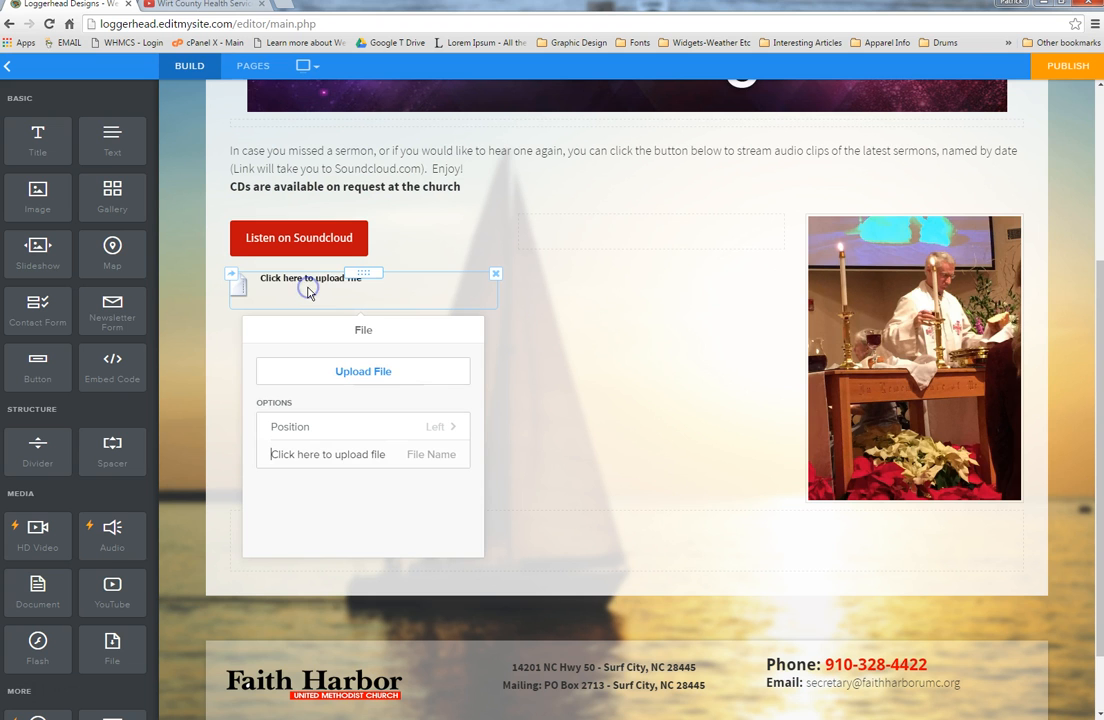
click(366, 372)
click(483, 462)
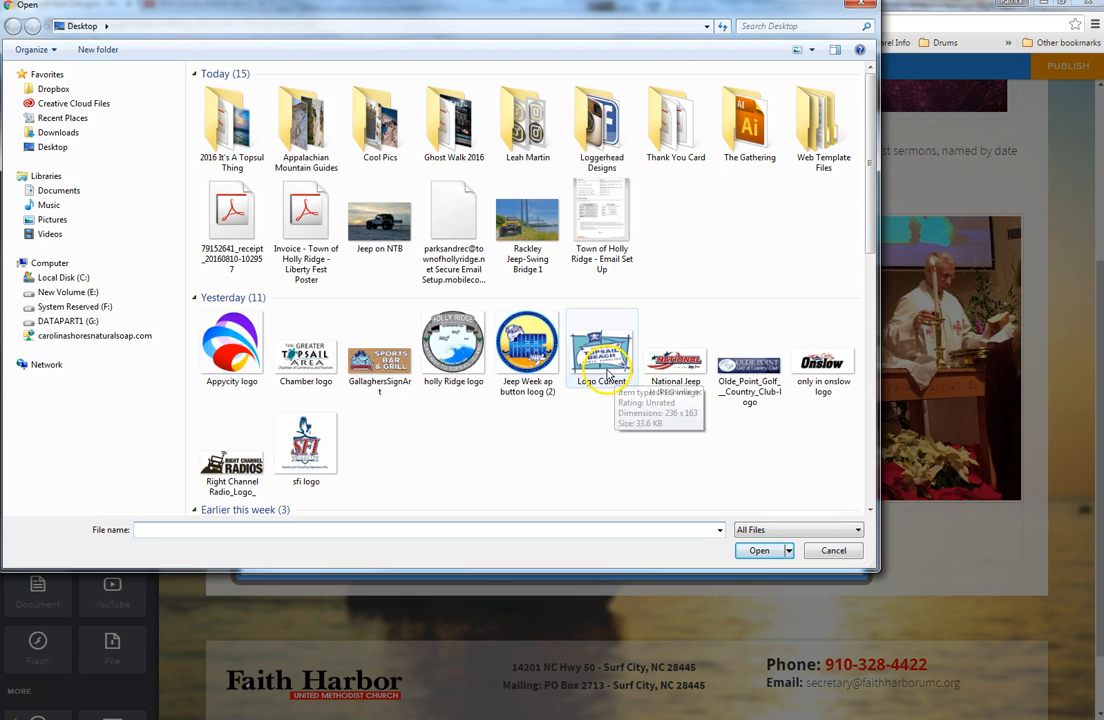
click(238, 222)
click(757, 551)
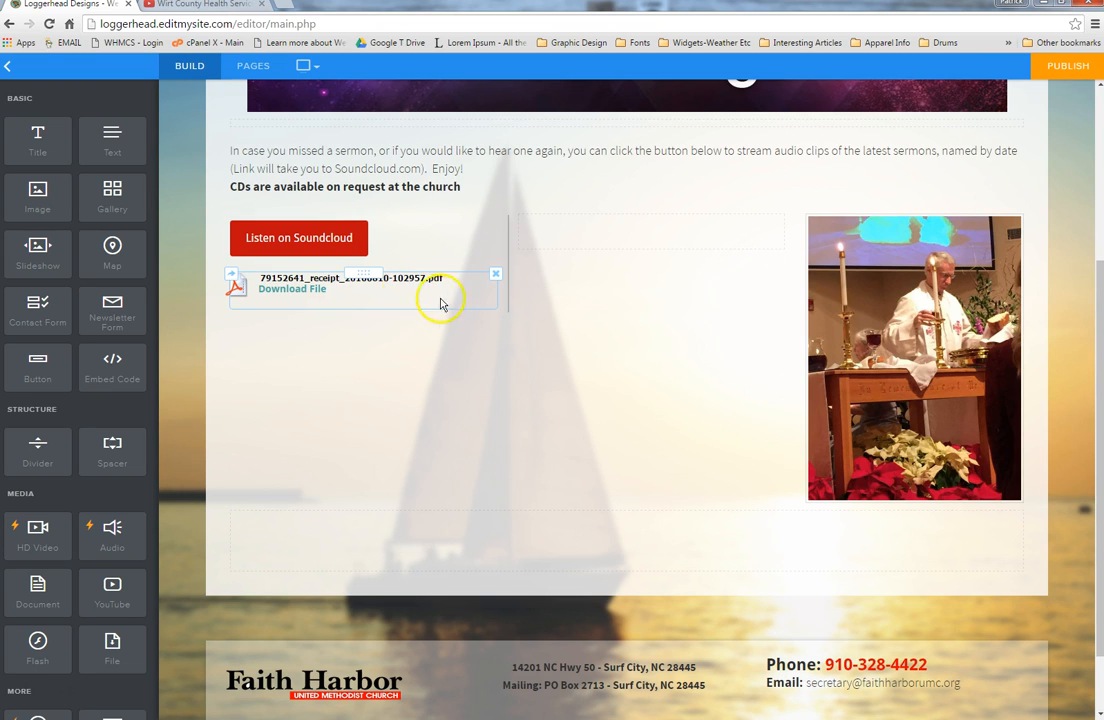
click(390, 300)
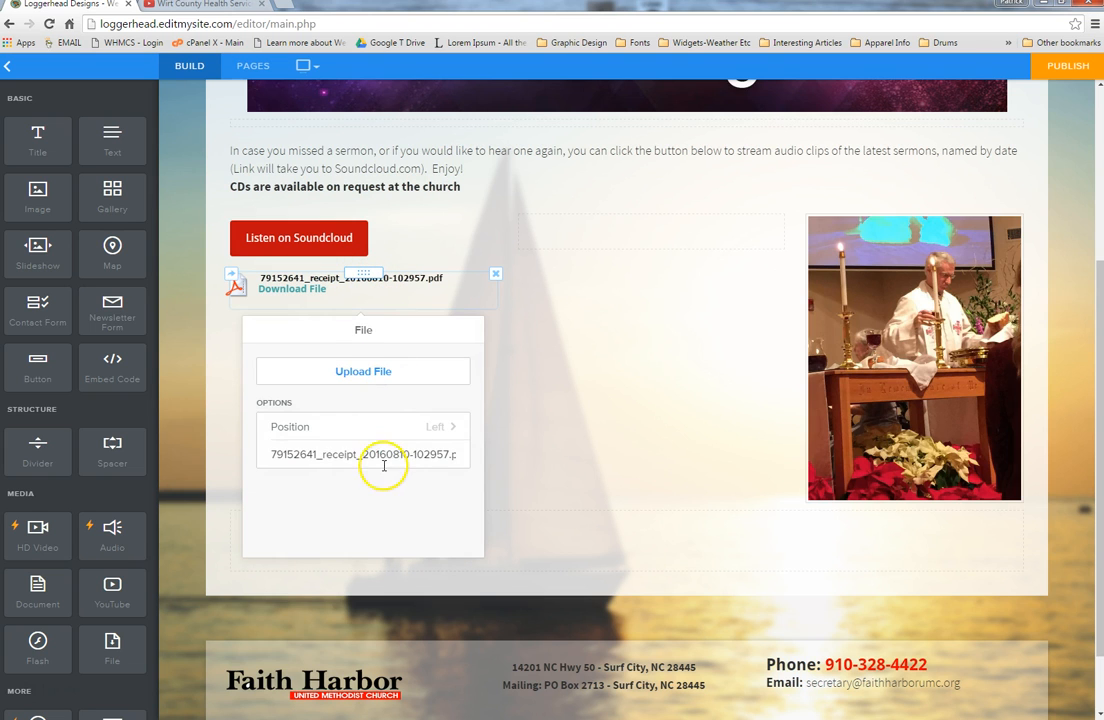
drag(268, 455, 505, 456)
click(505, 456)
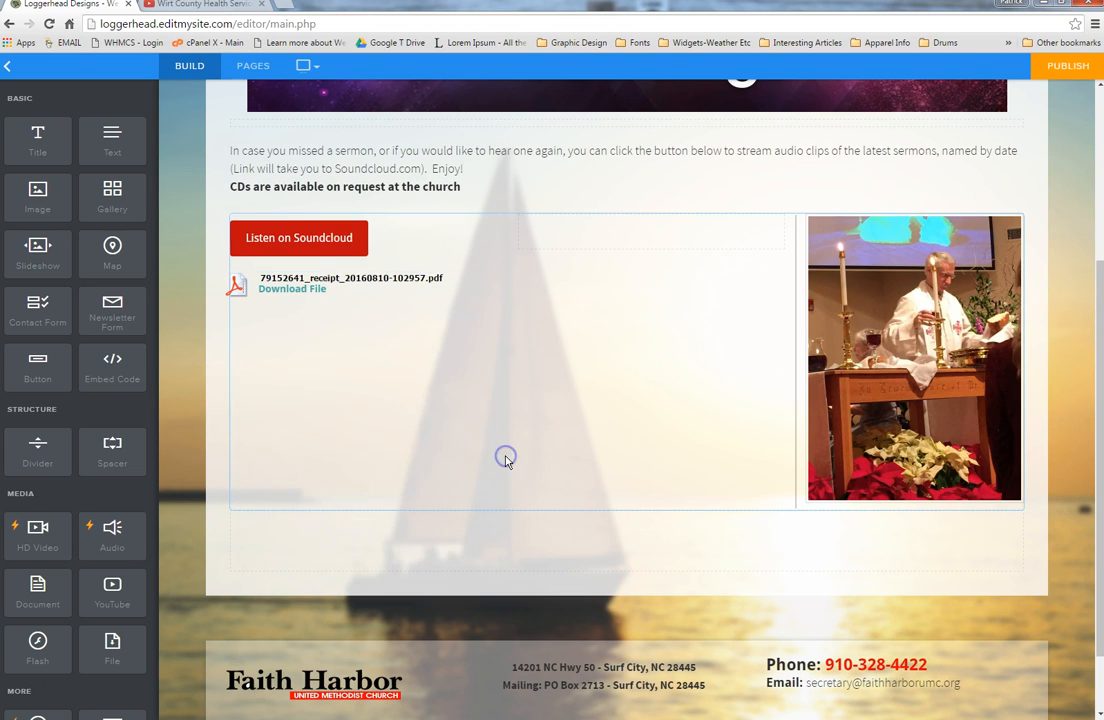
click(495, 273)
click(485, 236)
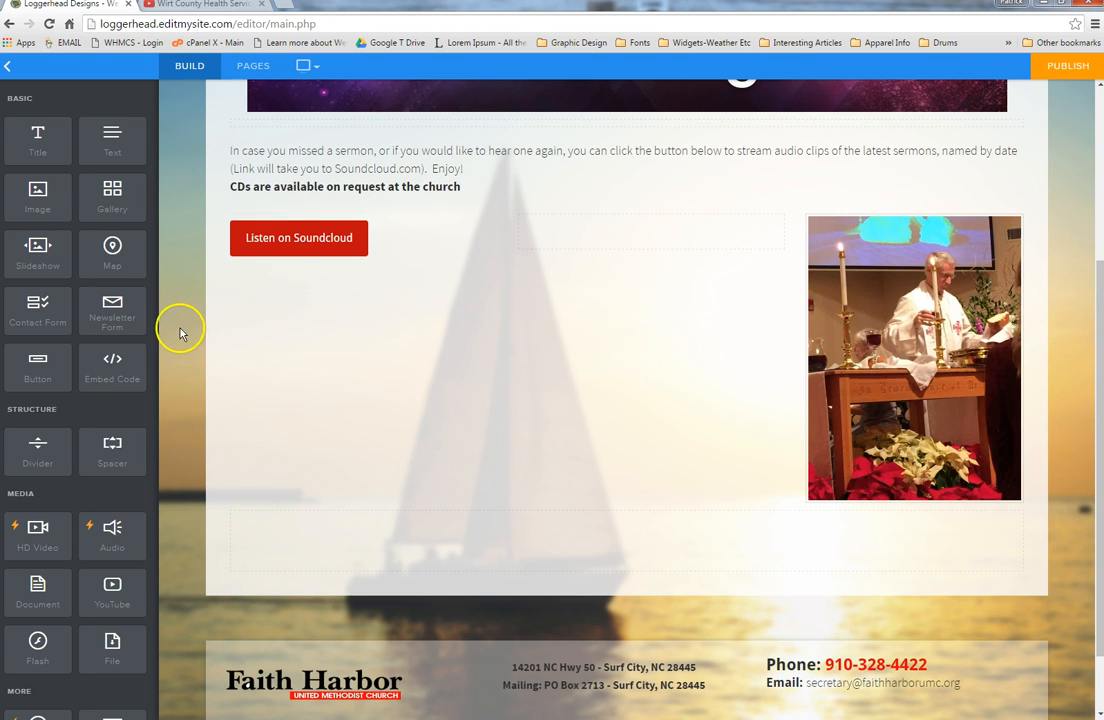
Step: Load the Get Involved page and look over its 'Serving God Through Worship at FHUMC' volunteer form
scroll(210, 380, up, 1)
scroll(213, 388, up, 3)
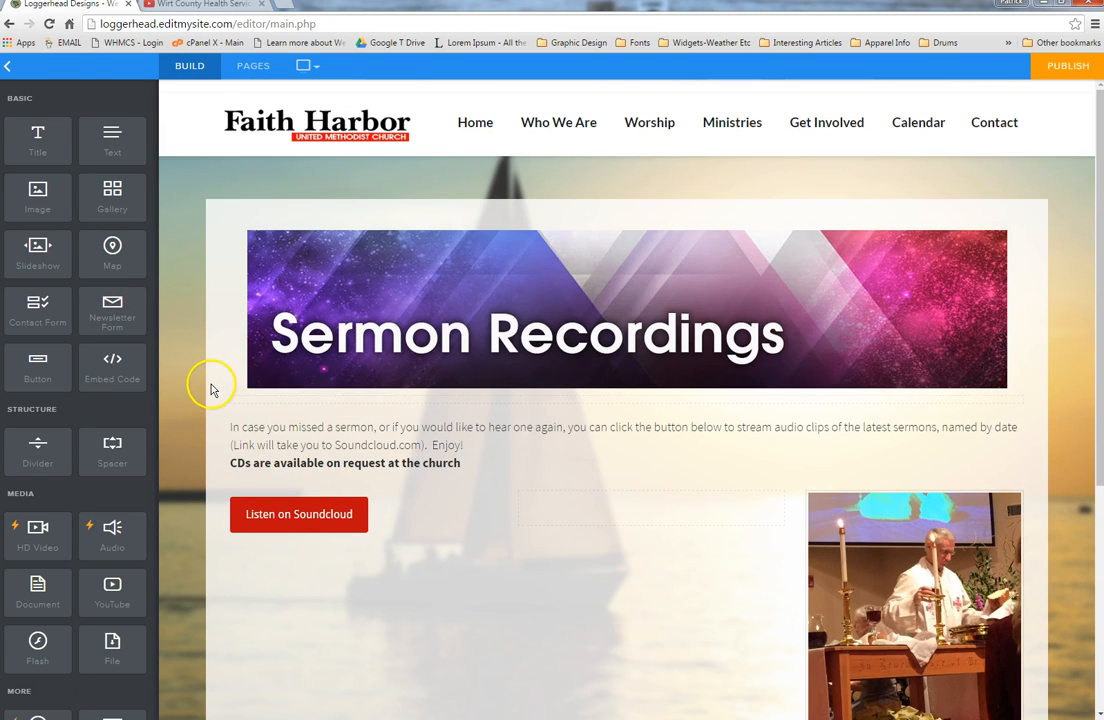
mouse_move(660, 128)
mouse_move(840, 126)
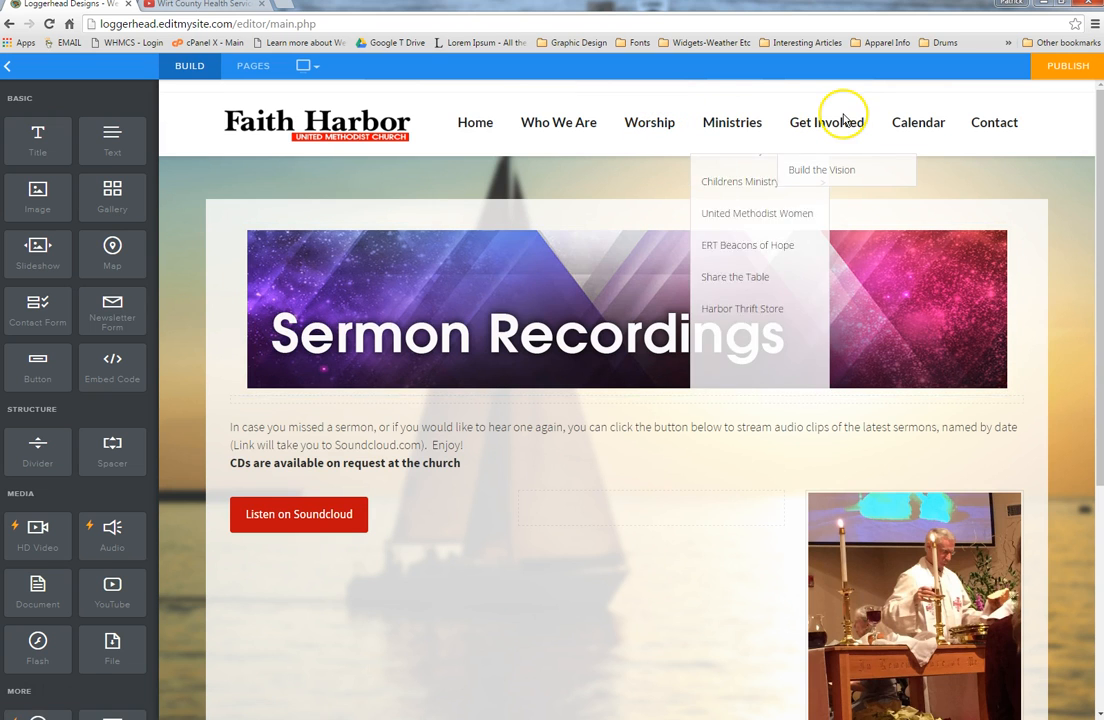
click(840, 124)
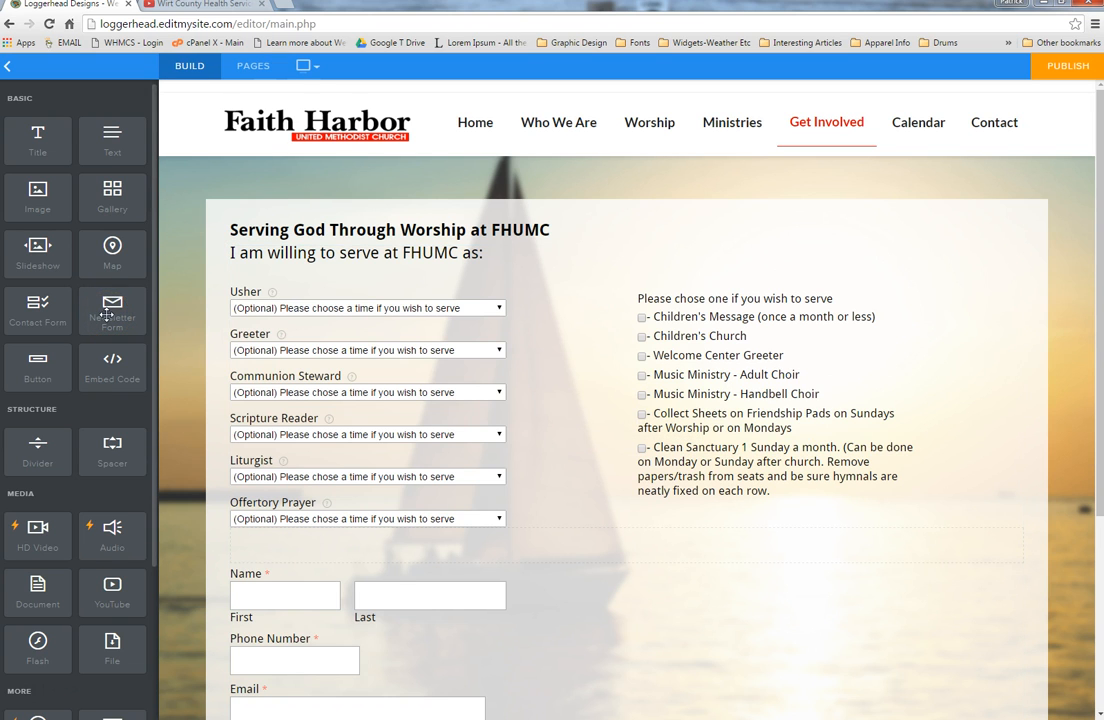
scroll(106, 314, down, 2)
scroll(424, 345, down, 3)
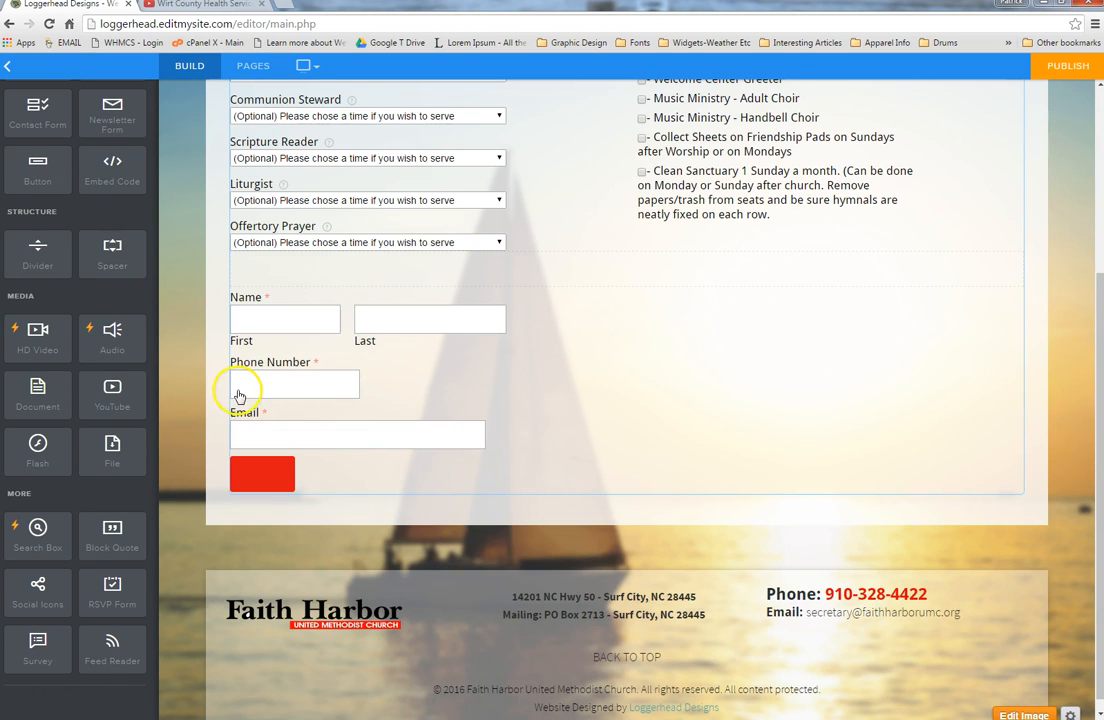
scroll(220, 400, up, 3)
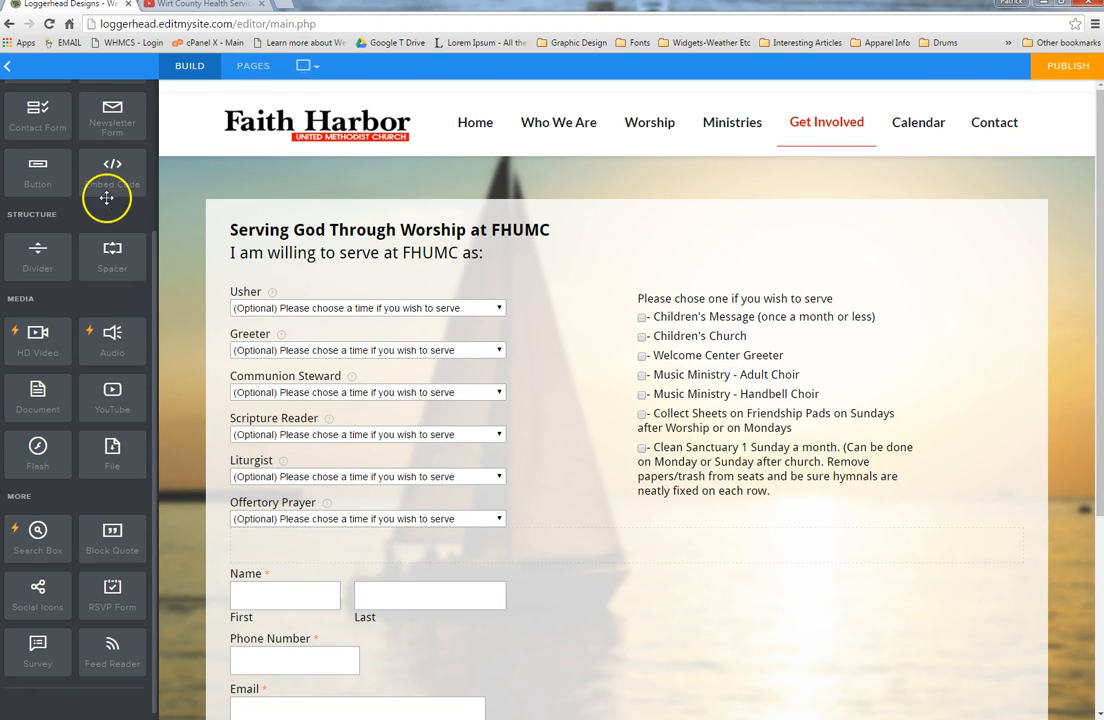
scroll(106, 197, up, 2)
Step: Drop a Newsletter Form above the volunteer form and add Phone Number and large comment fields above Email
drag(114, 310, 645, 245)
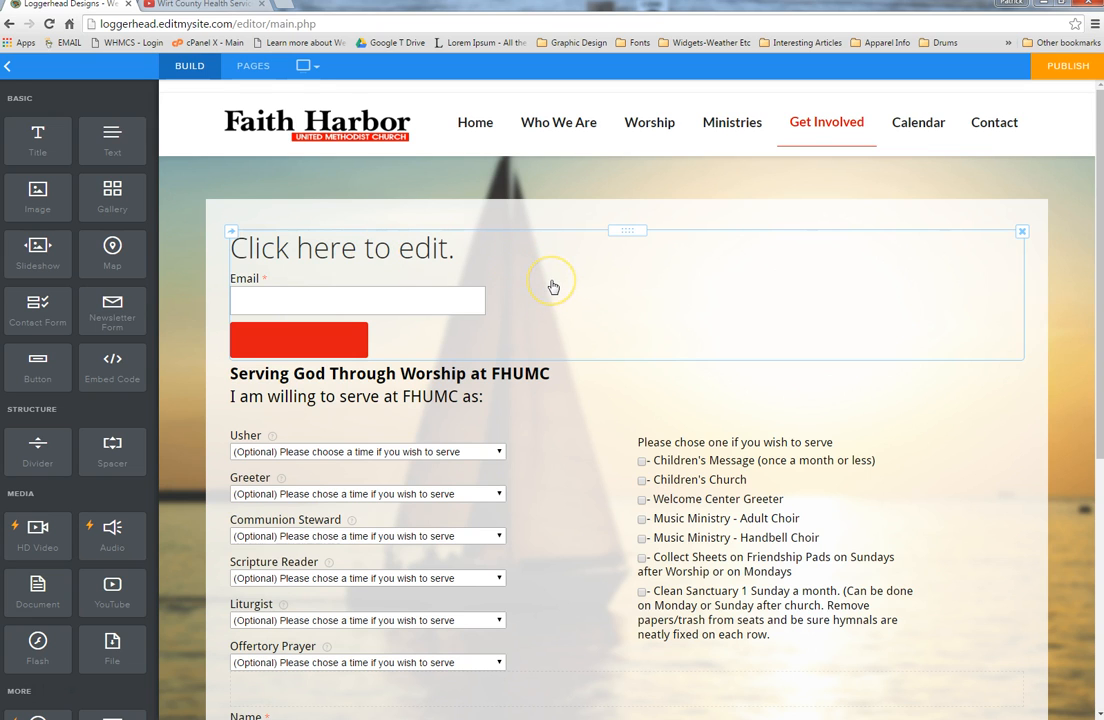
click(601, 287)
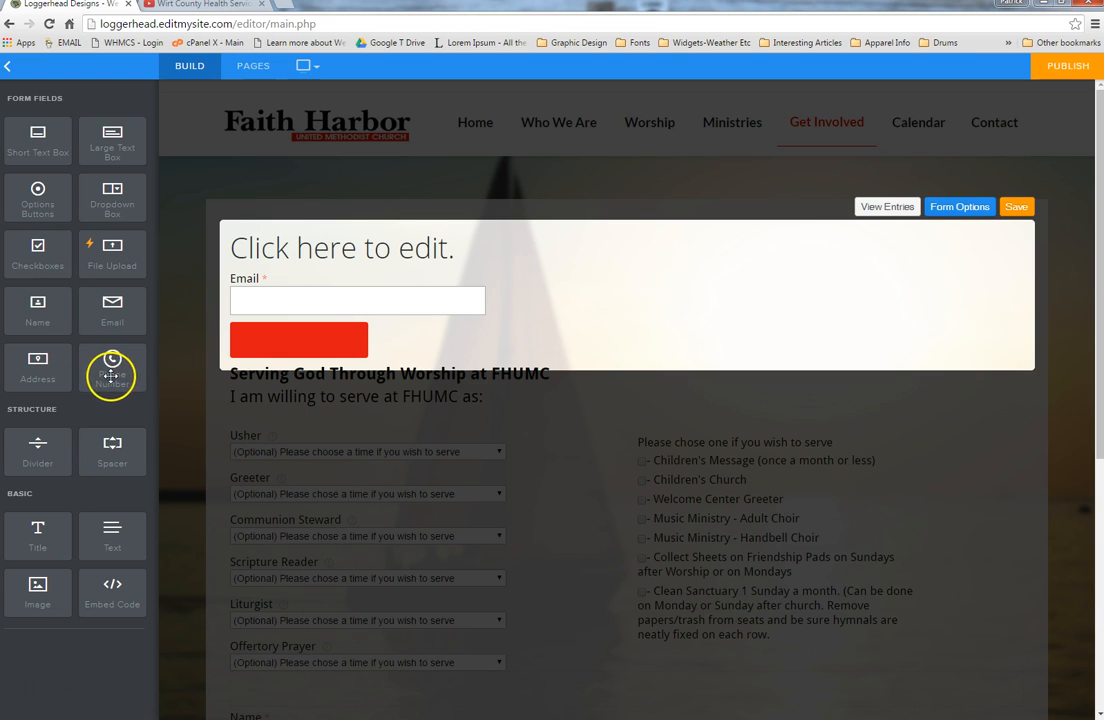
drag(108, 366, 429, 288)
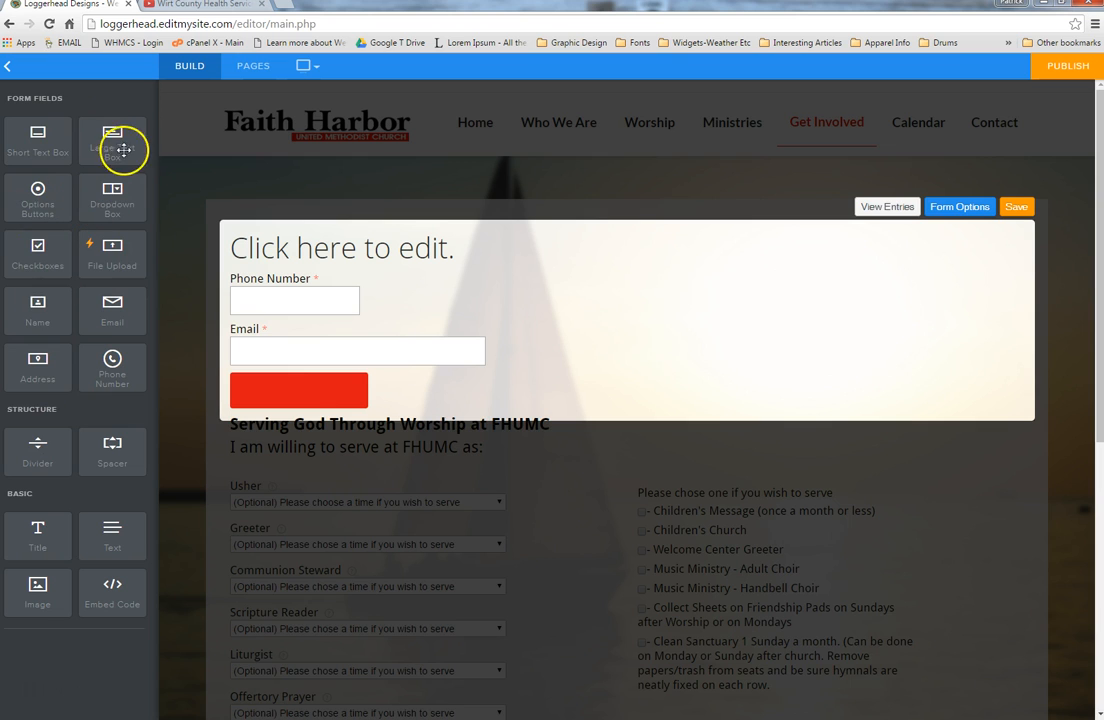
drag(108, 147, 430, 335)
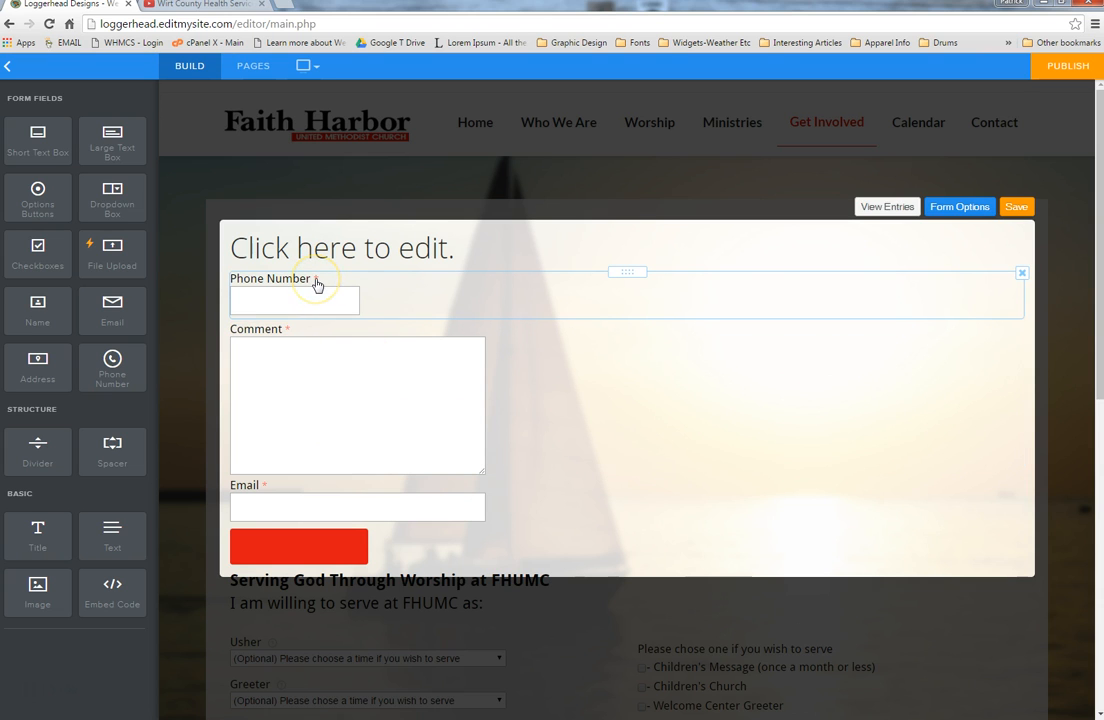
Step: Review the Phone Number and Comment field settings and form options, then save the Newsletter Form
click(643, 297)
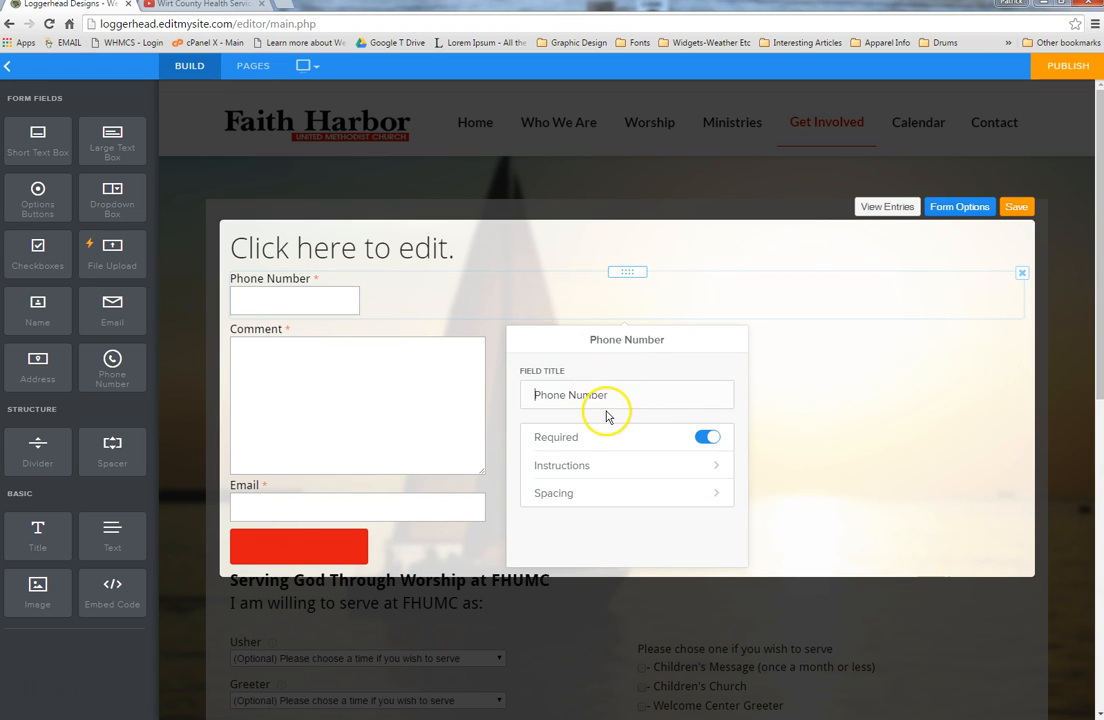
click(556, 393)
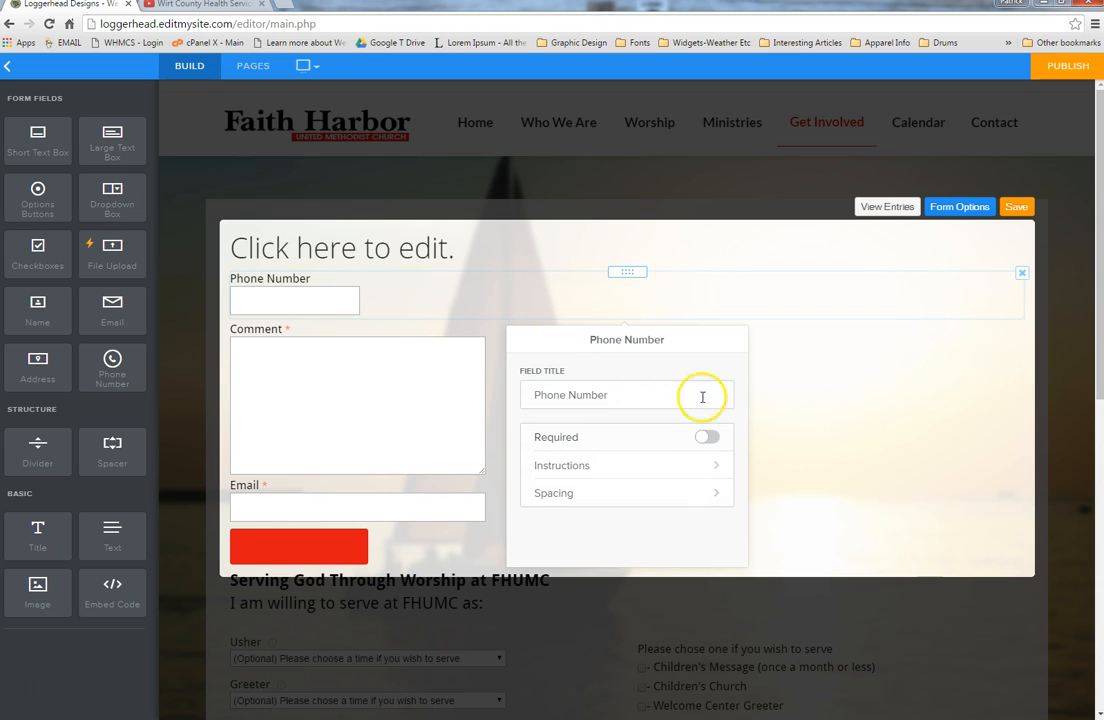
click(979, 399)
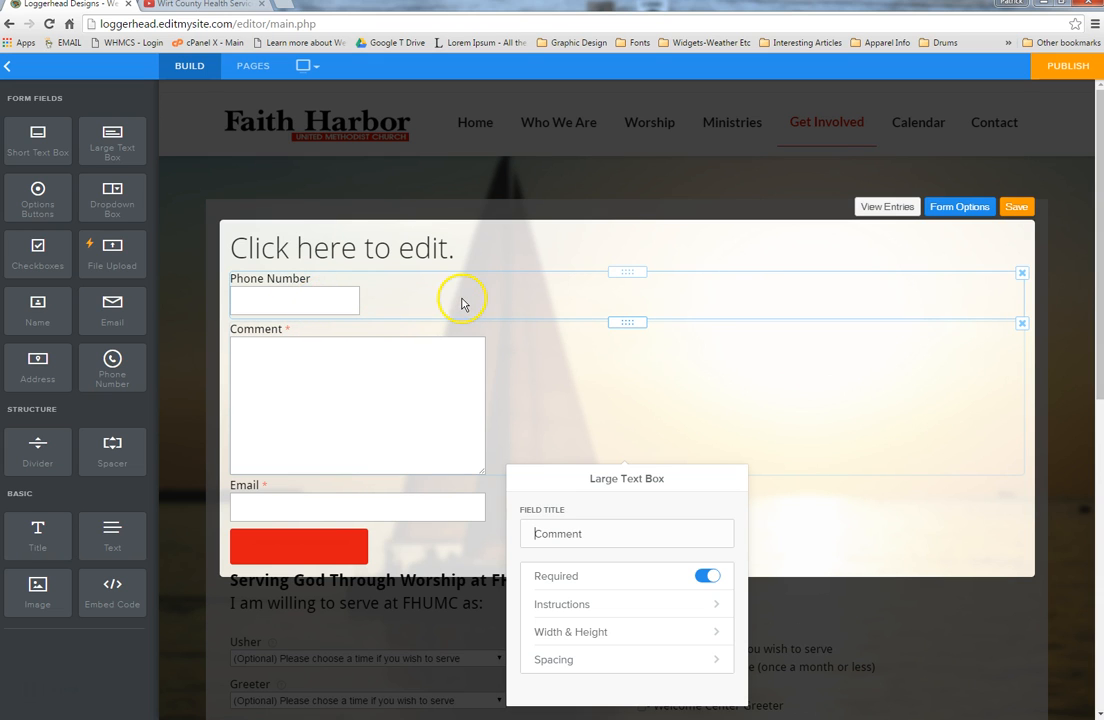
click(955, 210)
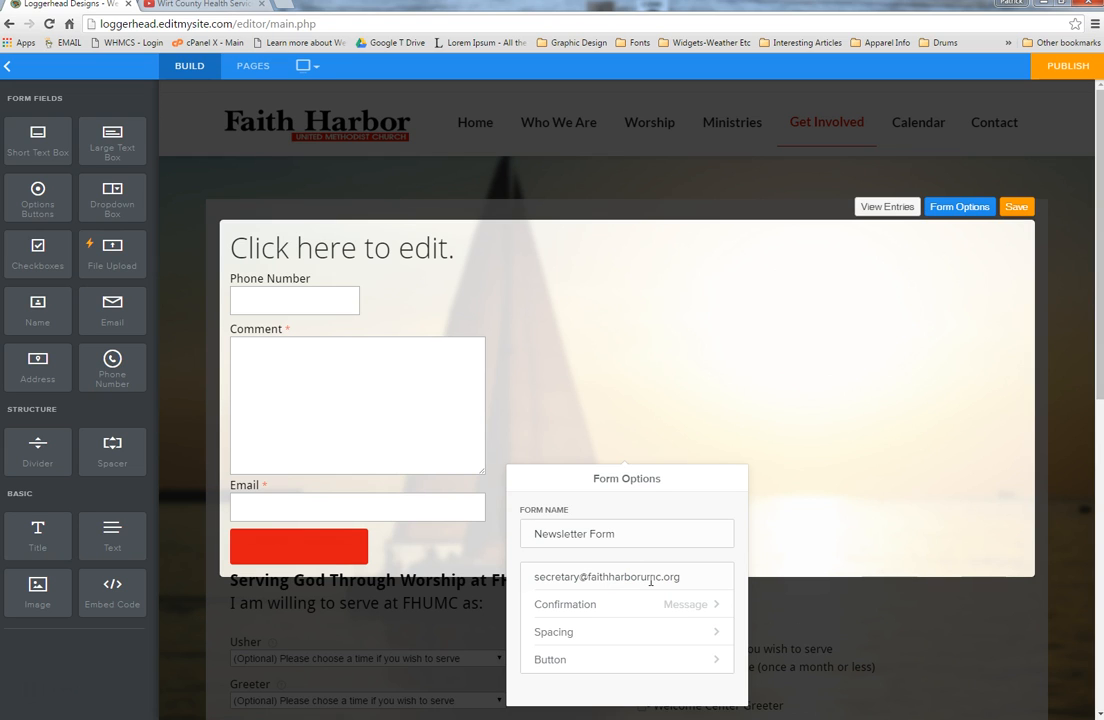
click(1016, 210)
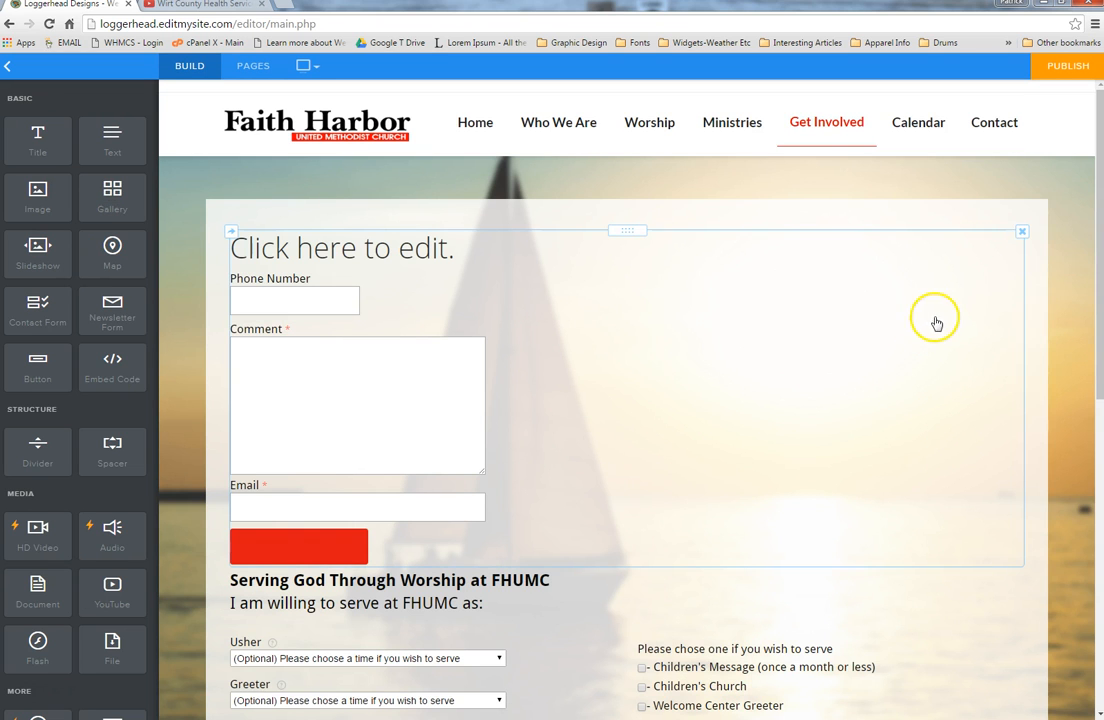
click(1021, 231)
Step: Delete the Newsletter Form, add a second Greeter option (9:20AM) to the volunteer form, and save it
click(994, 190)
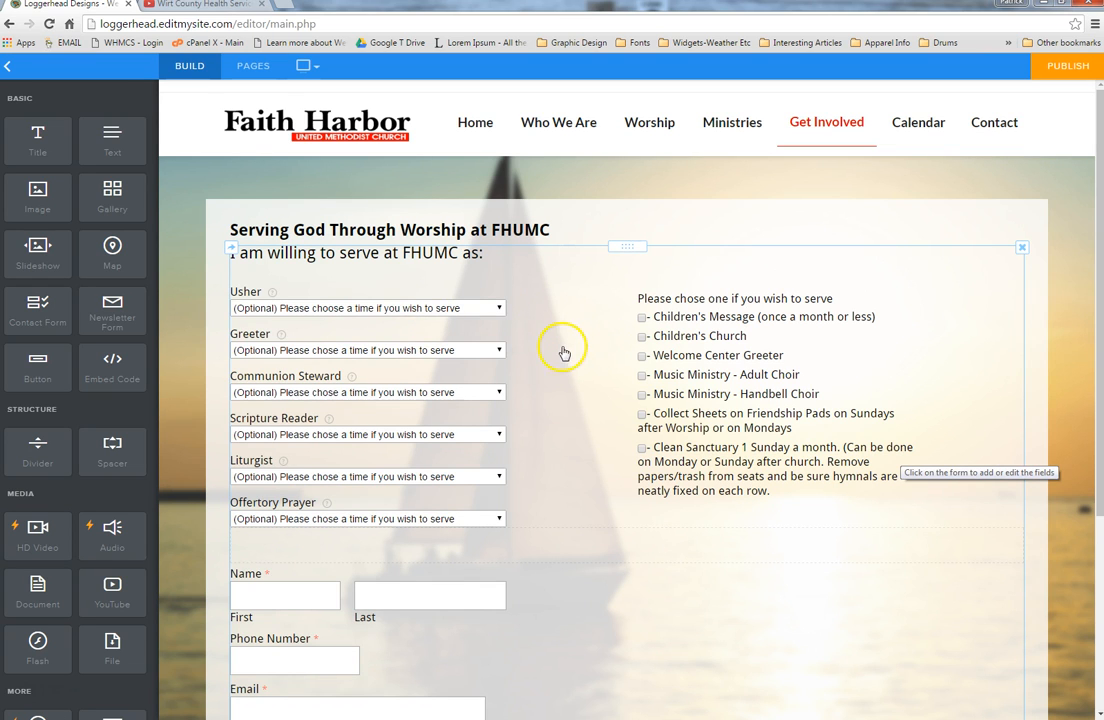
click(549, 270)
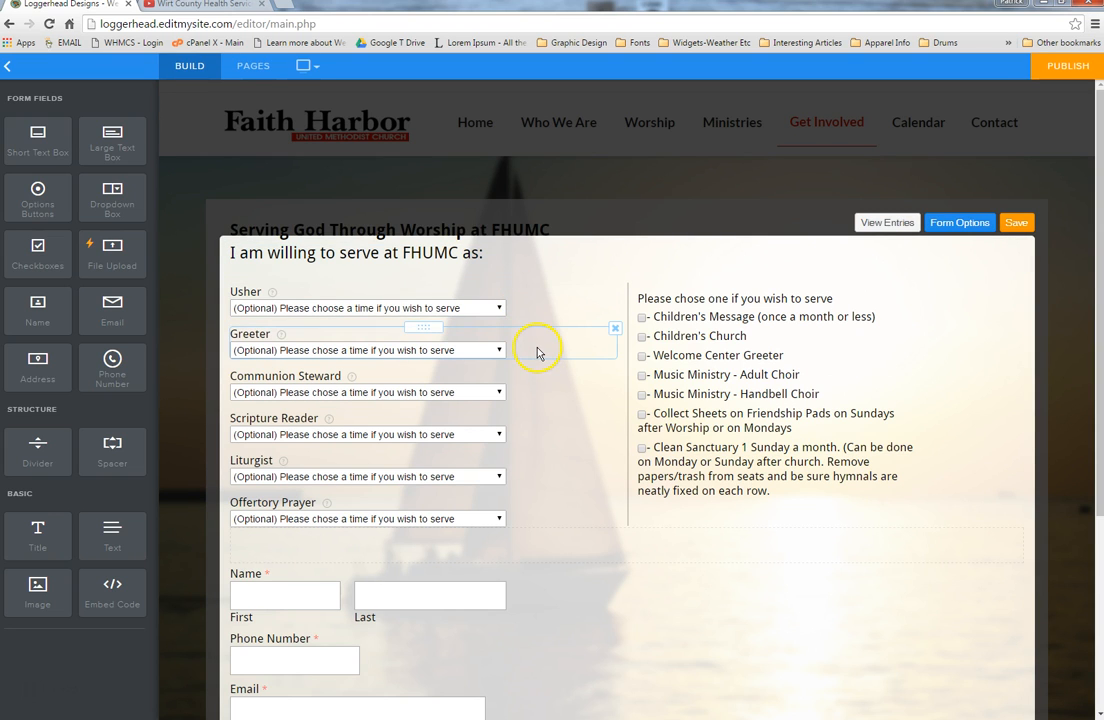
click(538, 352)
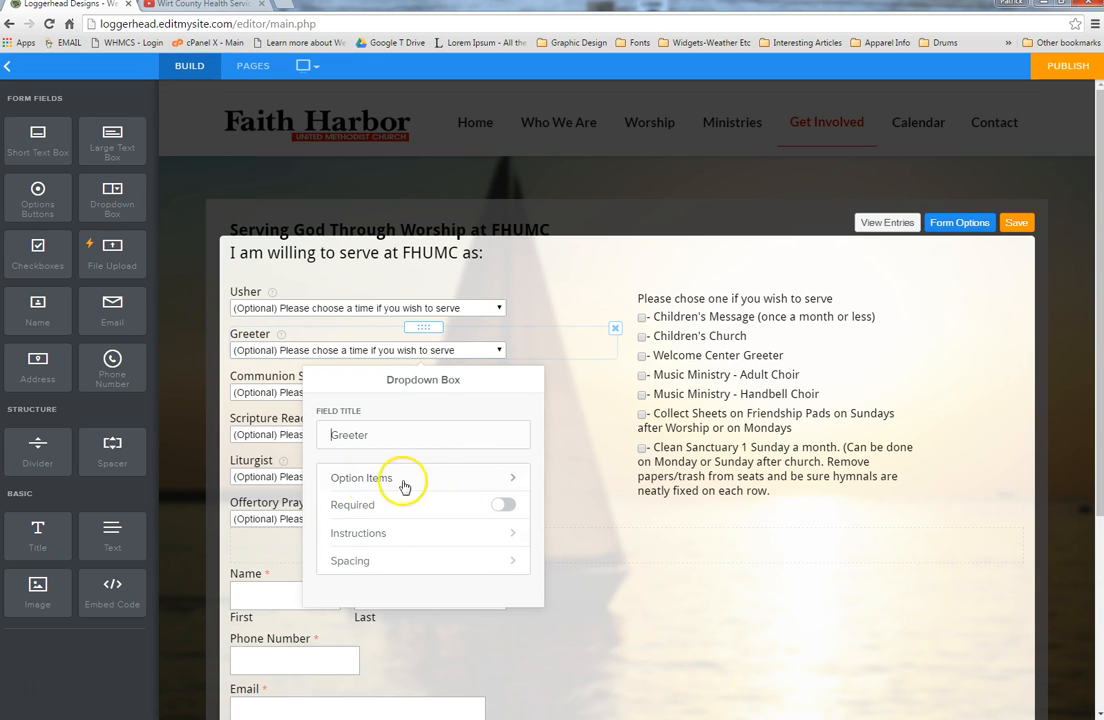
click(444, 487)
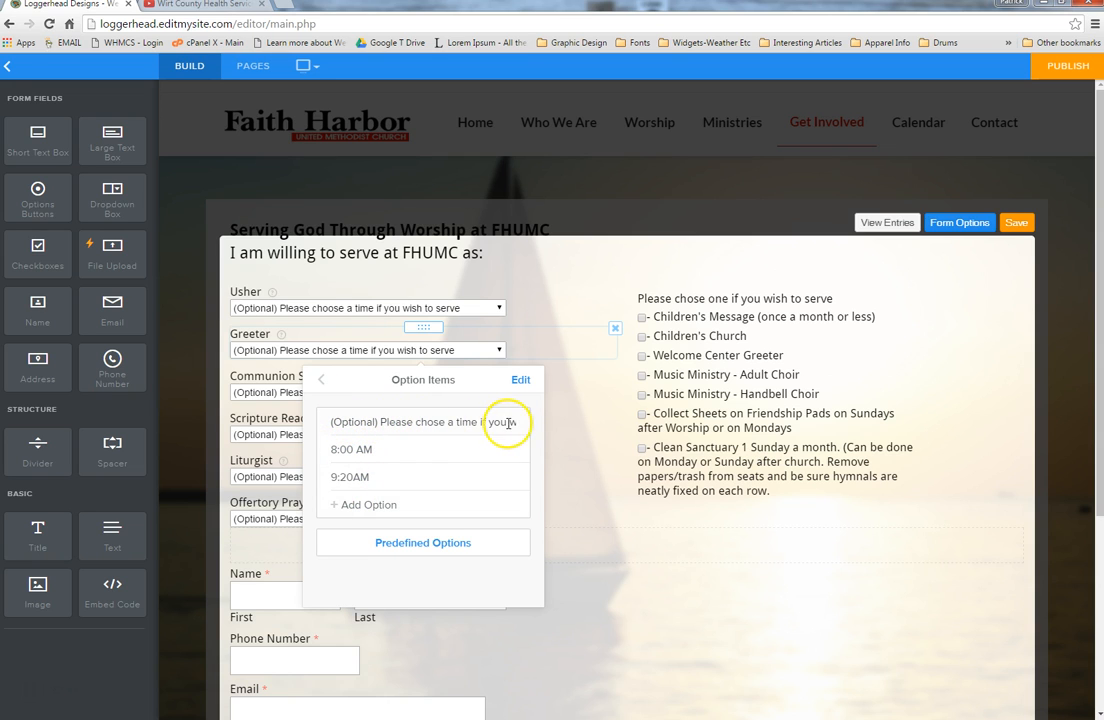
click(370, 507)
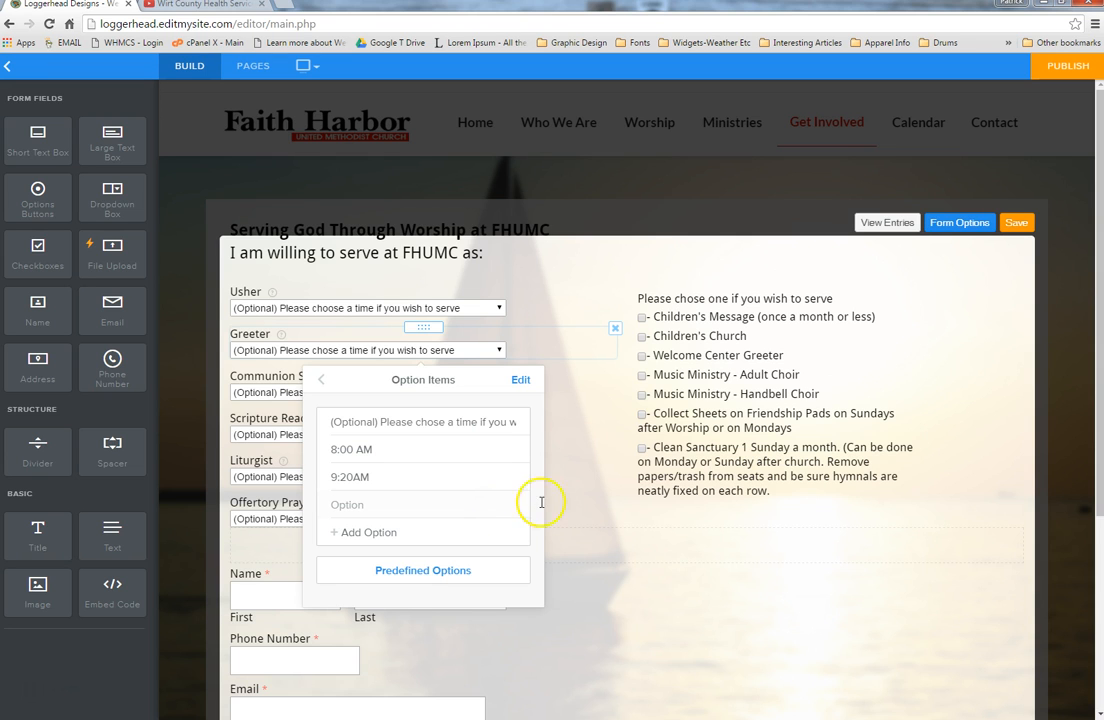
click(1058, 316)
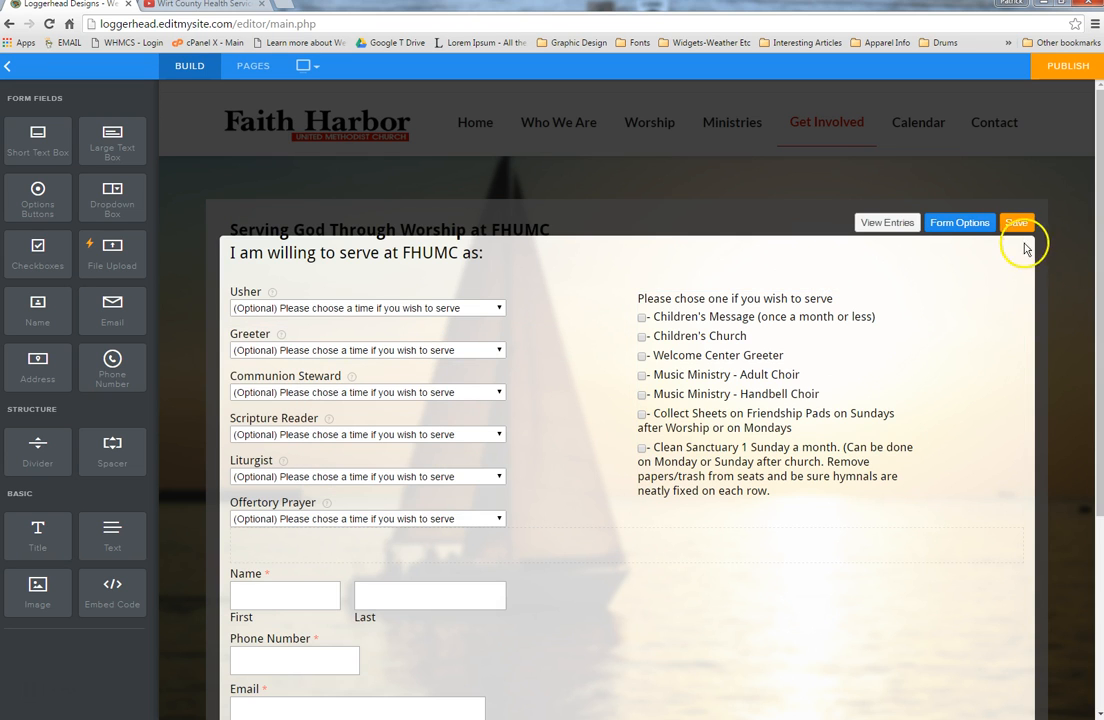
click(1018, 226)
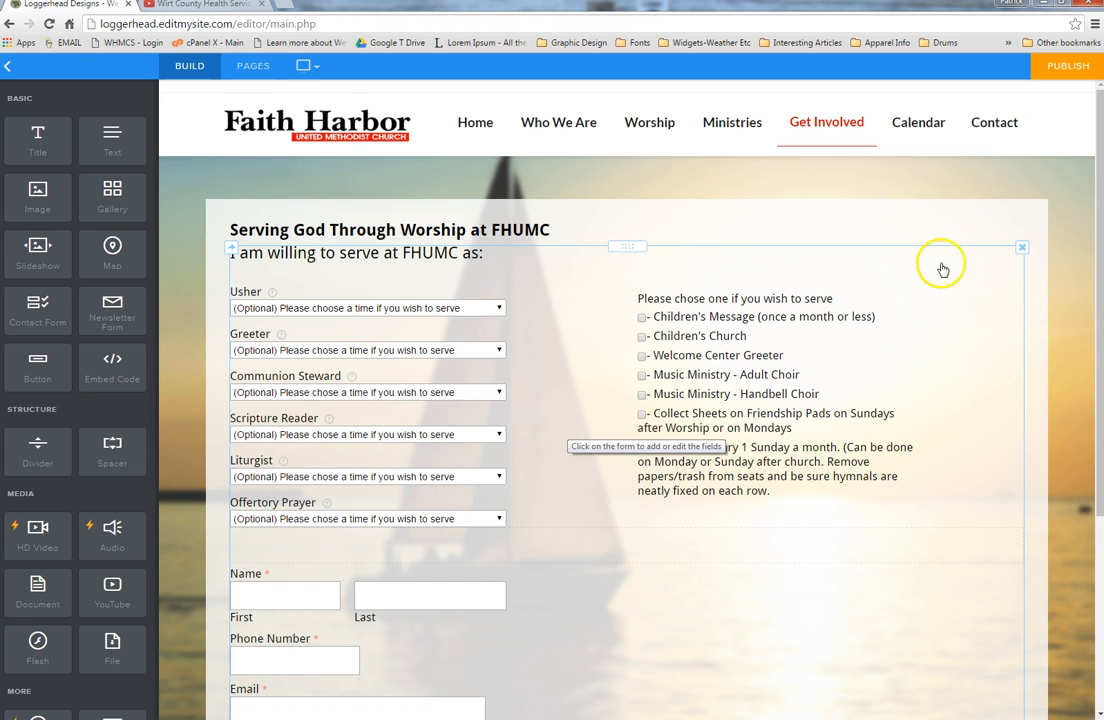
Step: Open the Calendar page and view the newsletter download's file settings
click(915, 130)
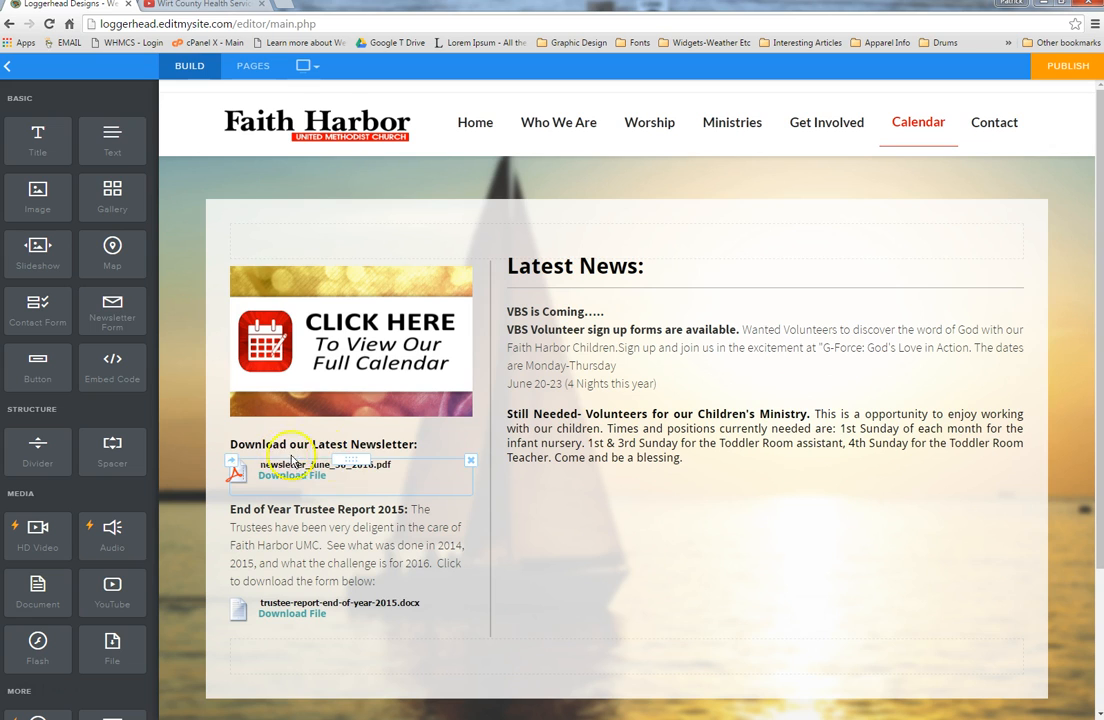
click(351, 484)
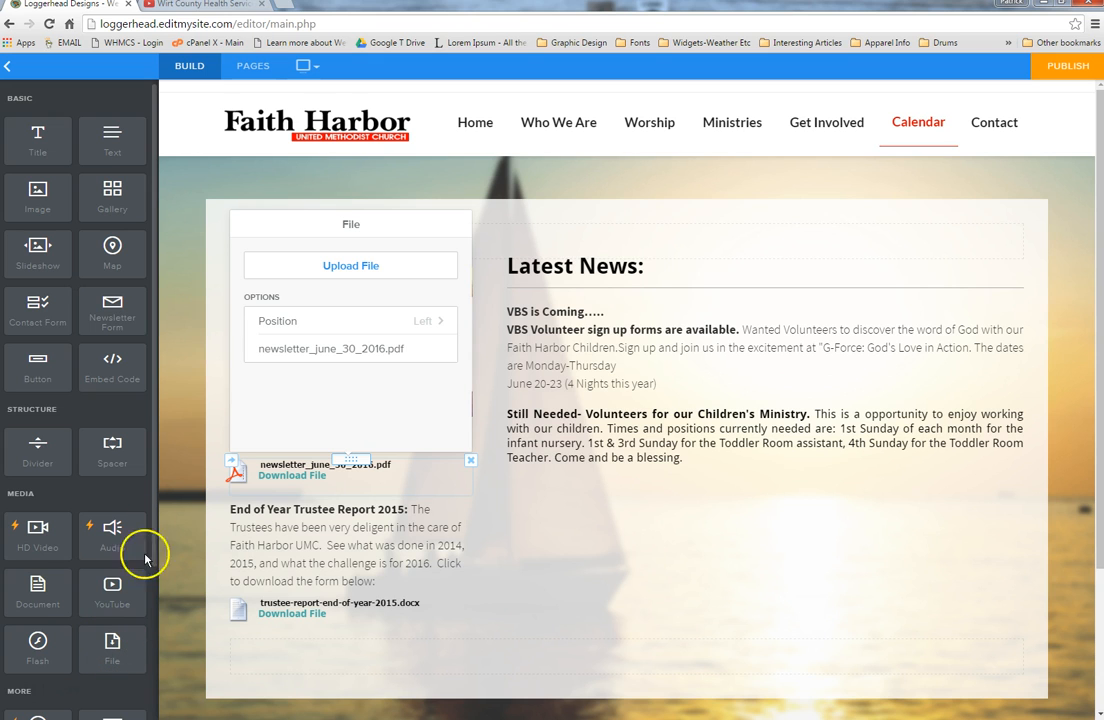
click(197, 466)
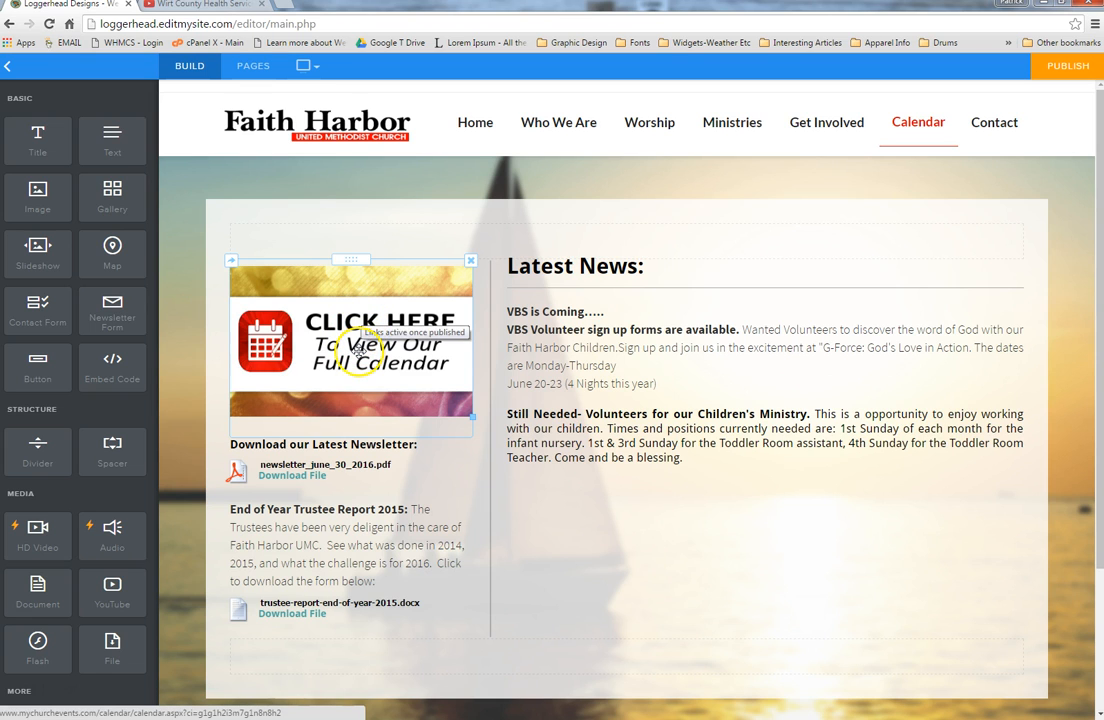
Step: Check where the Click Here calendar image links to
click(358, 352)
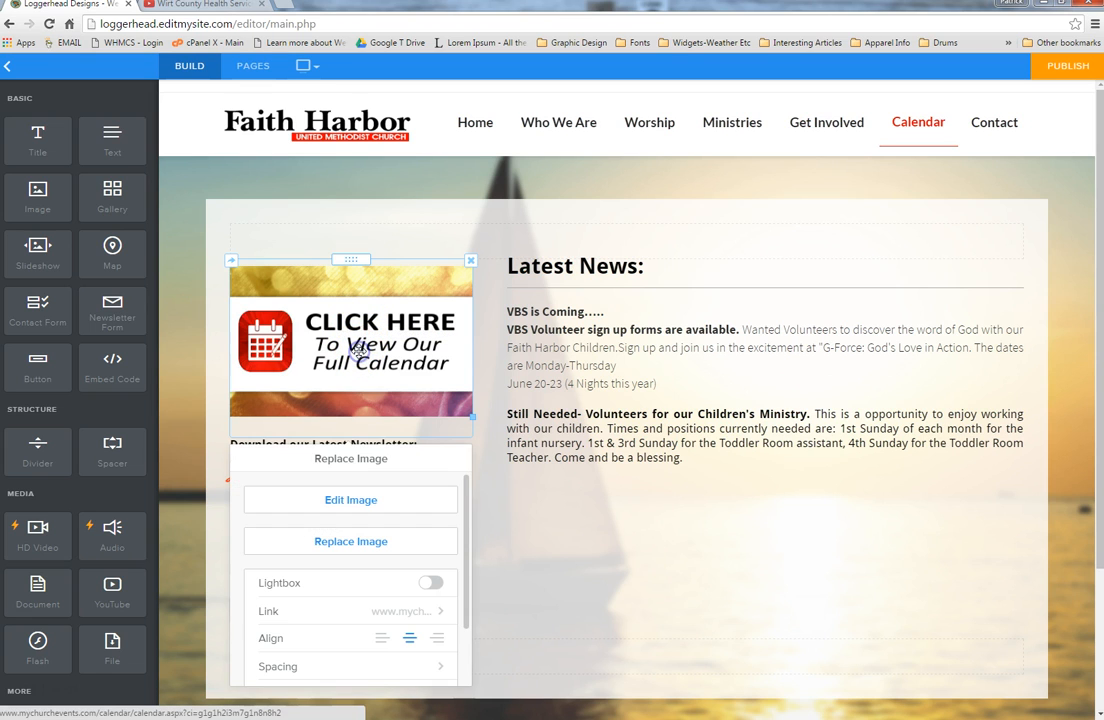
click(349, 613)
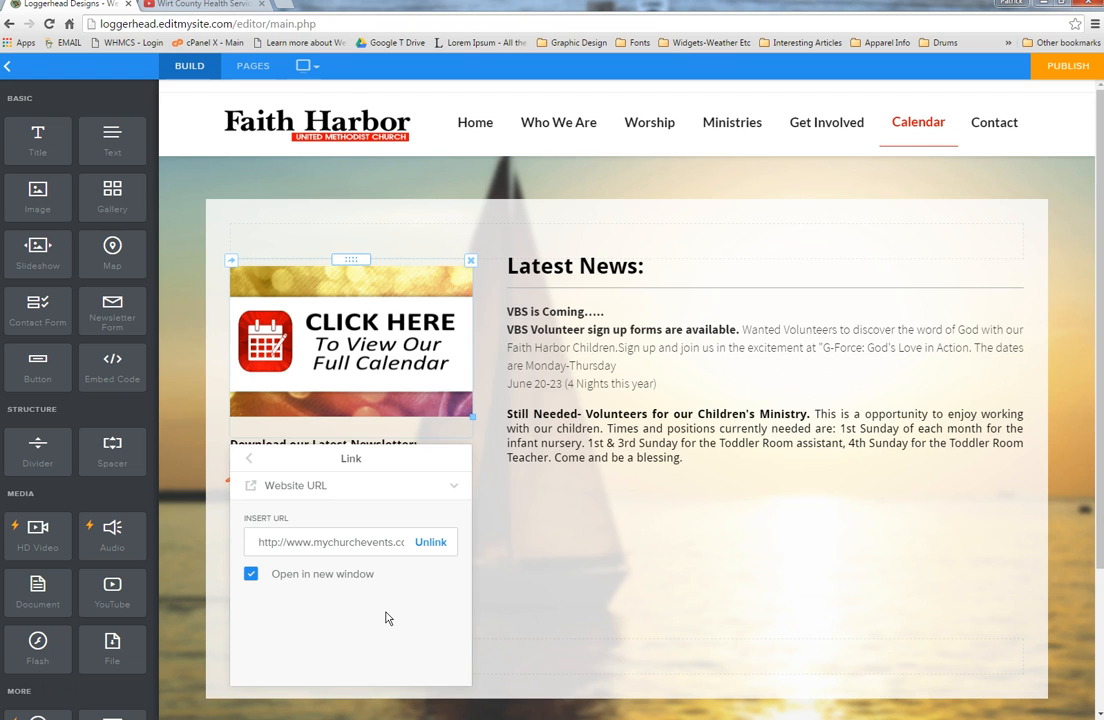
click(779, 169)
mouse_move(741, 132)
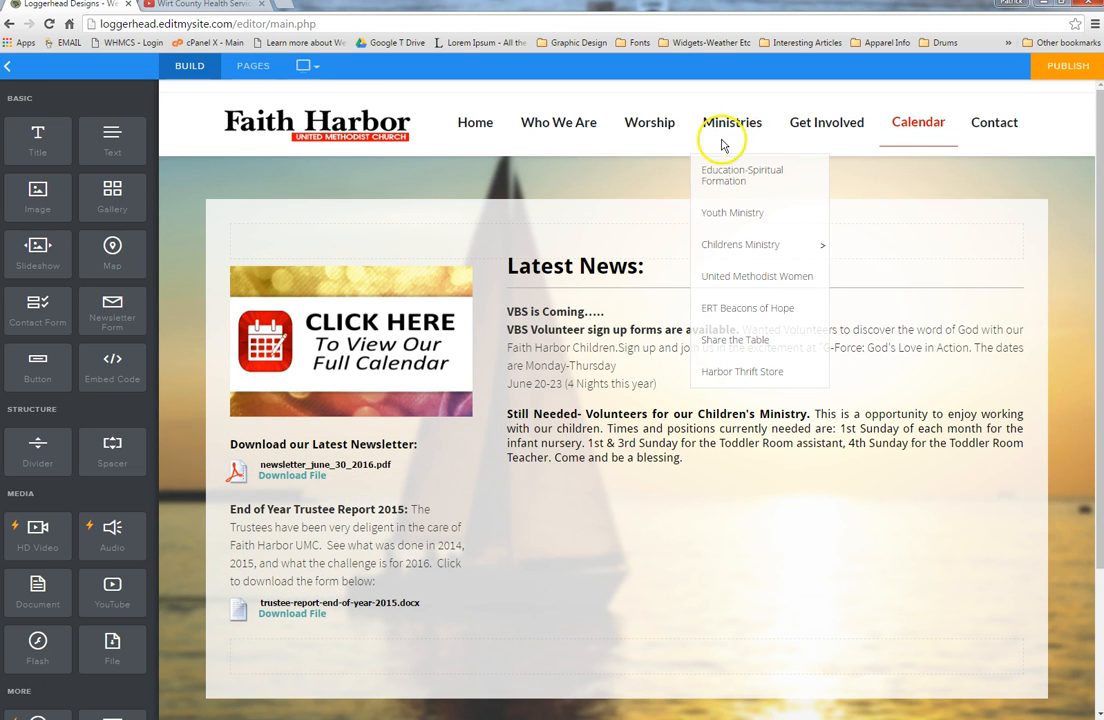
mouse_move(561, 128)
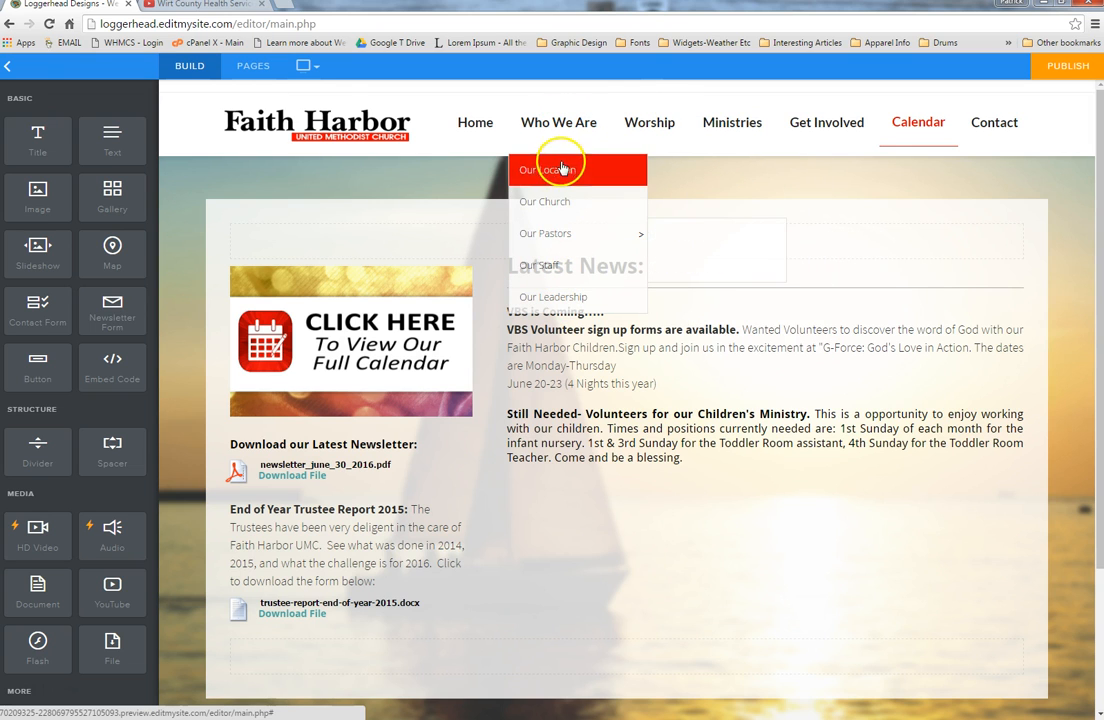
Step: Open the Our Church page, view the photo gallery settings, and click into the Beacon of Hope tagline
click(563, 201)
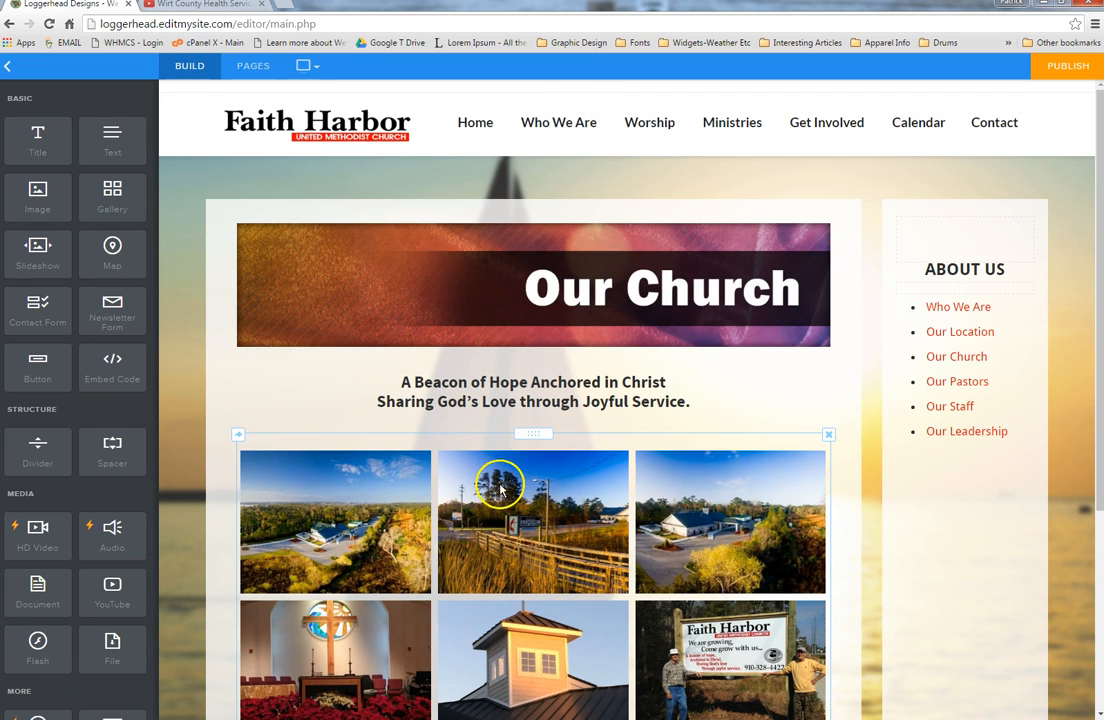
click(587, 448)
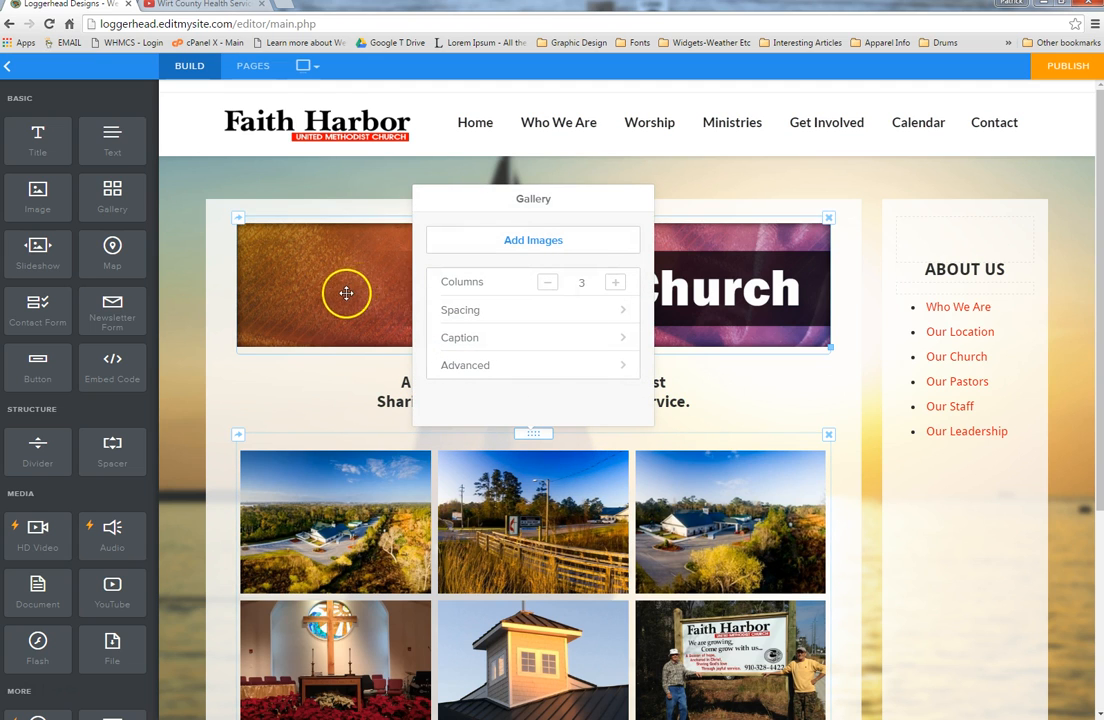
click(349, 394)
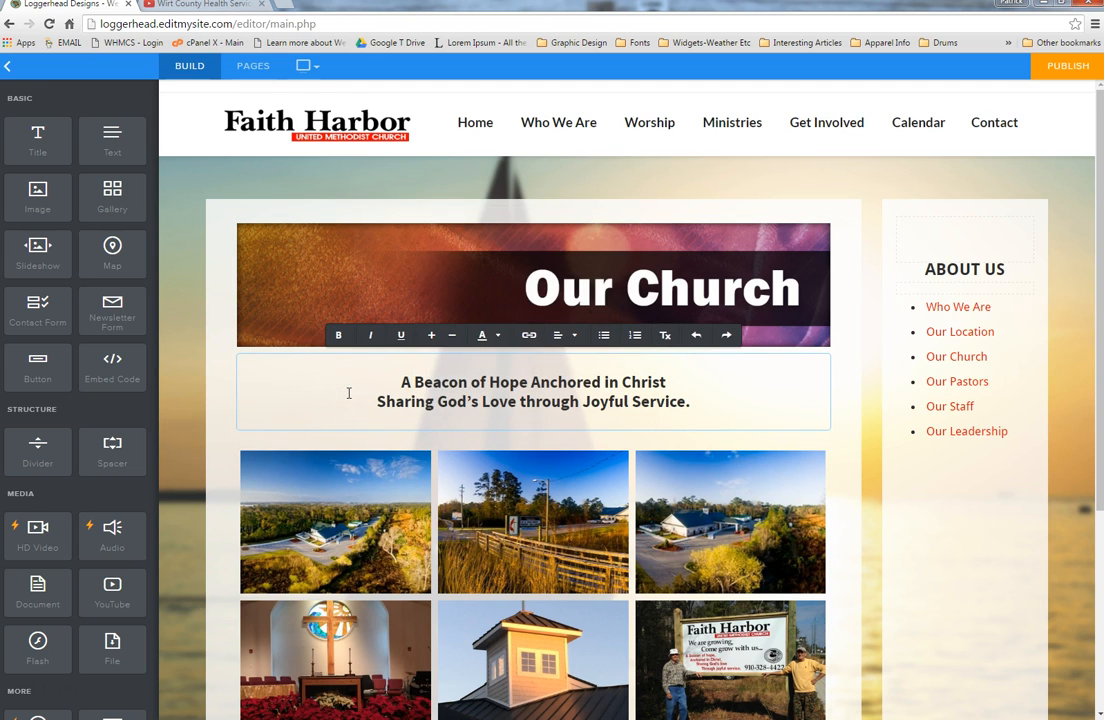
mouse_move(588, 141)
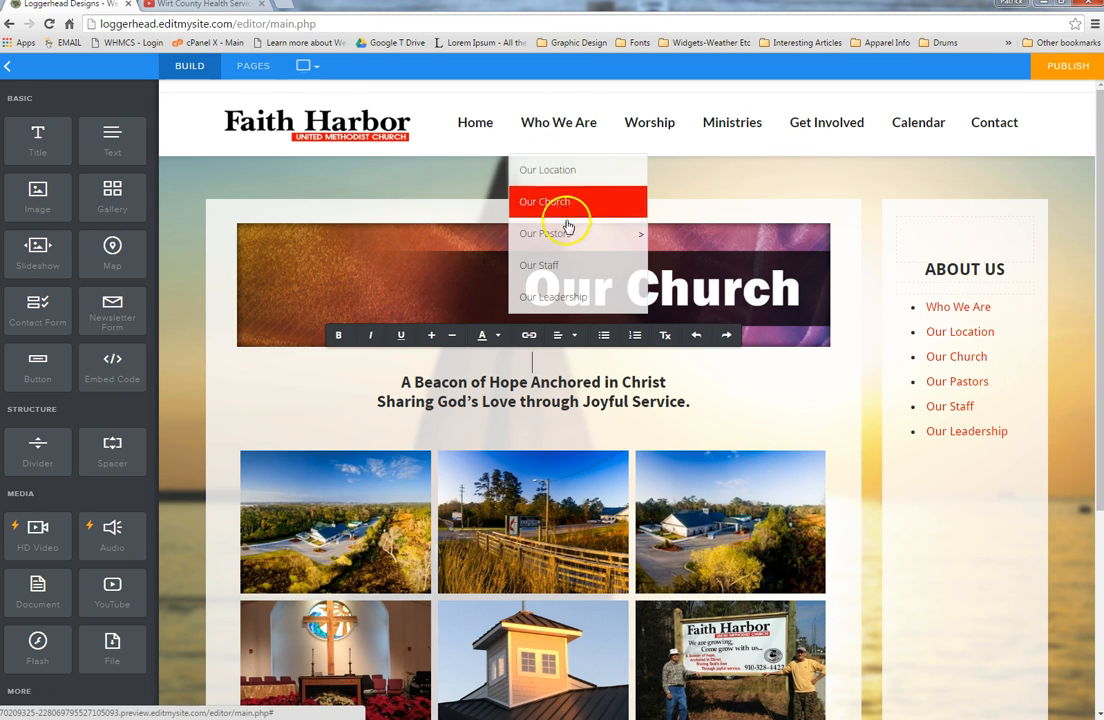
mouse_move(571, 234)
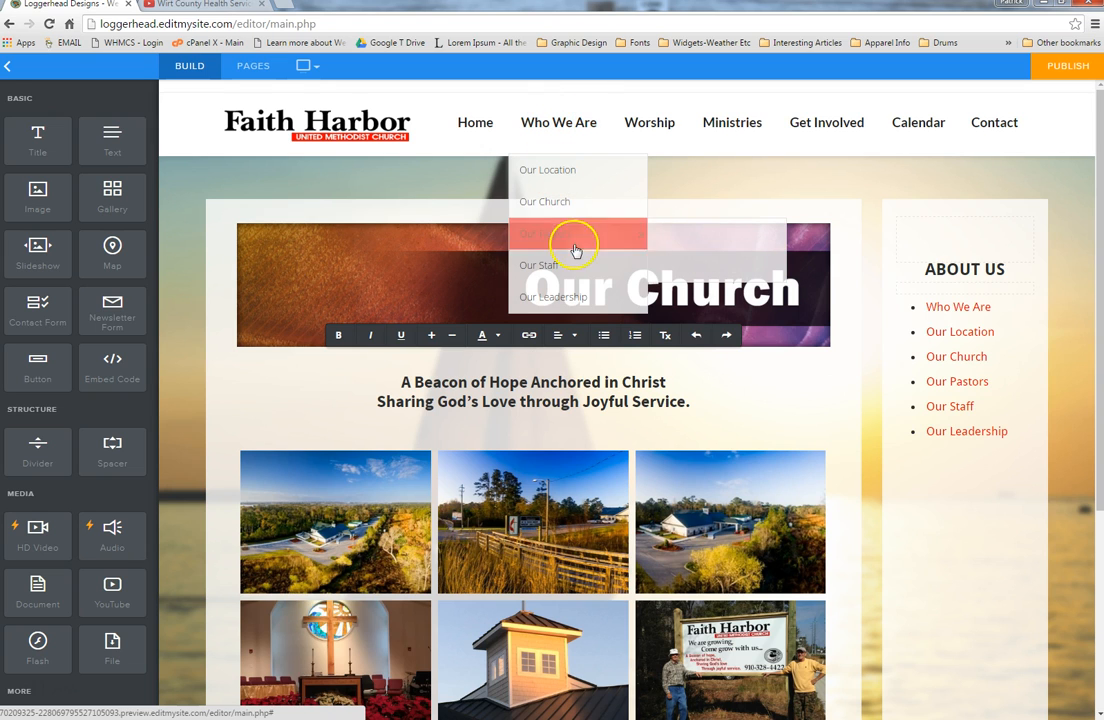
Step: On the Our Pastors blog, start a post titled 'djkfshdfjhfdjhd f' with a Text block in its body
click(685, 251)
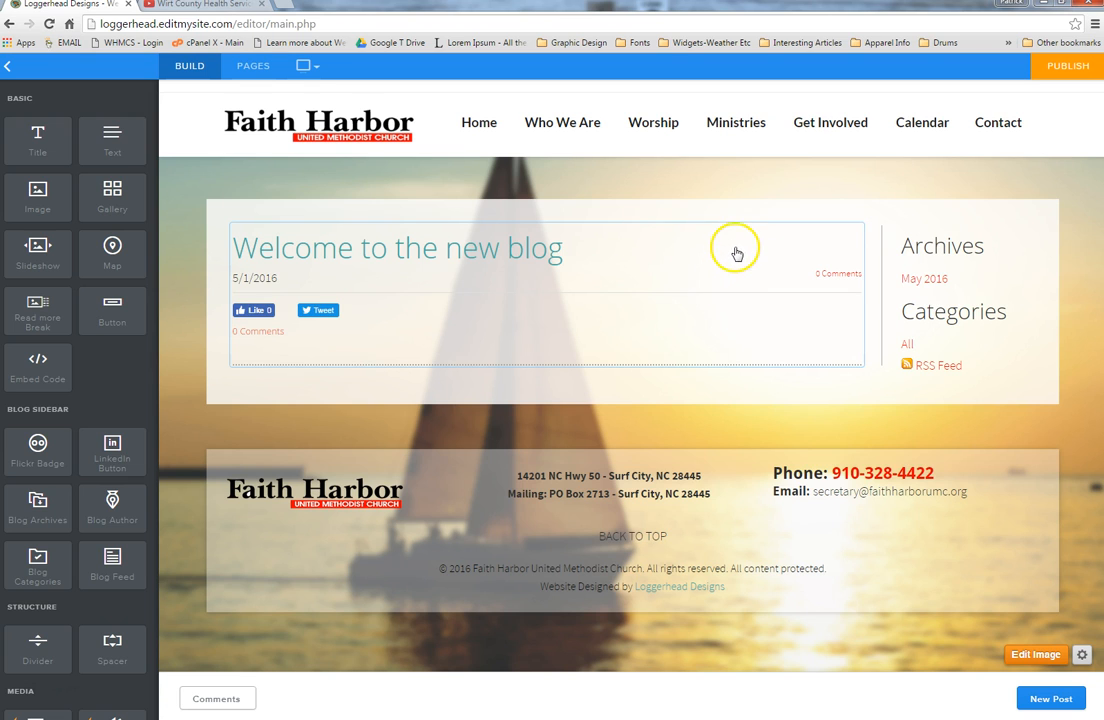
click(1040, 700)
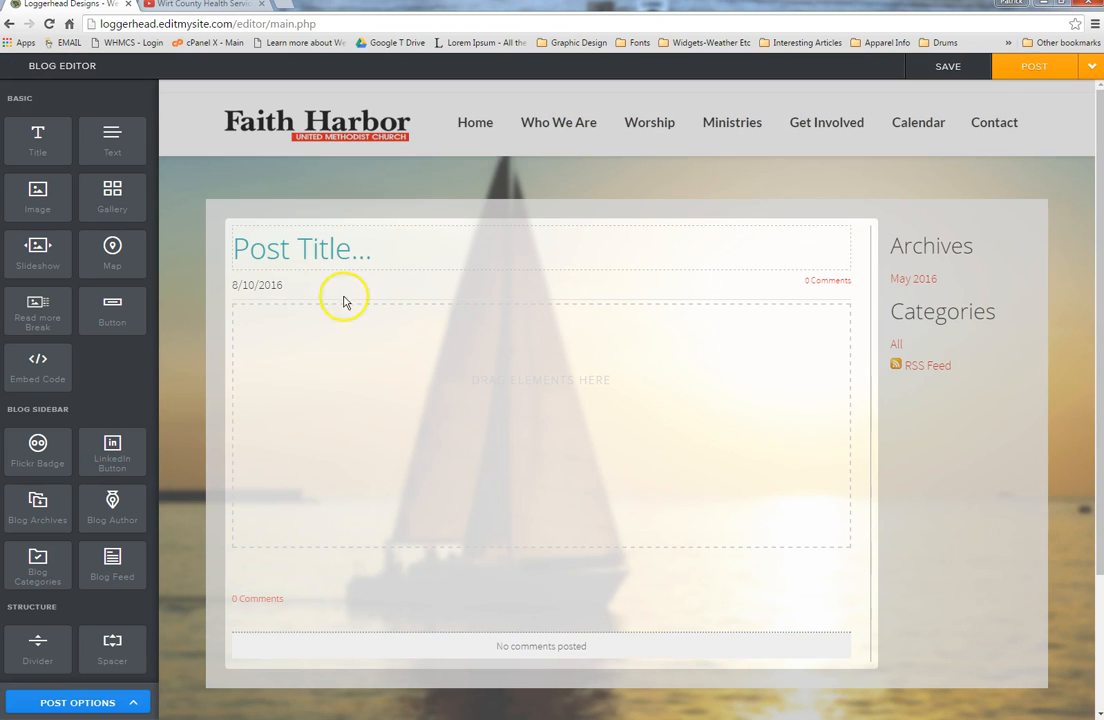
click(421, 251)
text(djkfshdfjhfdjhd f)
click(362, 389)
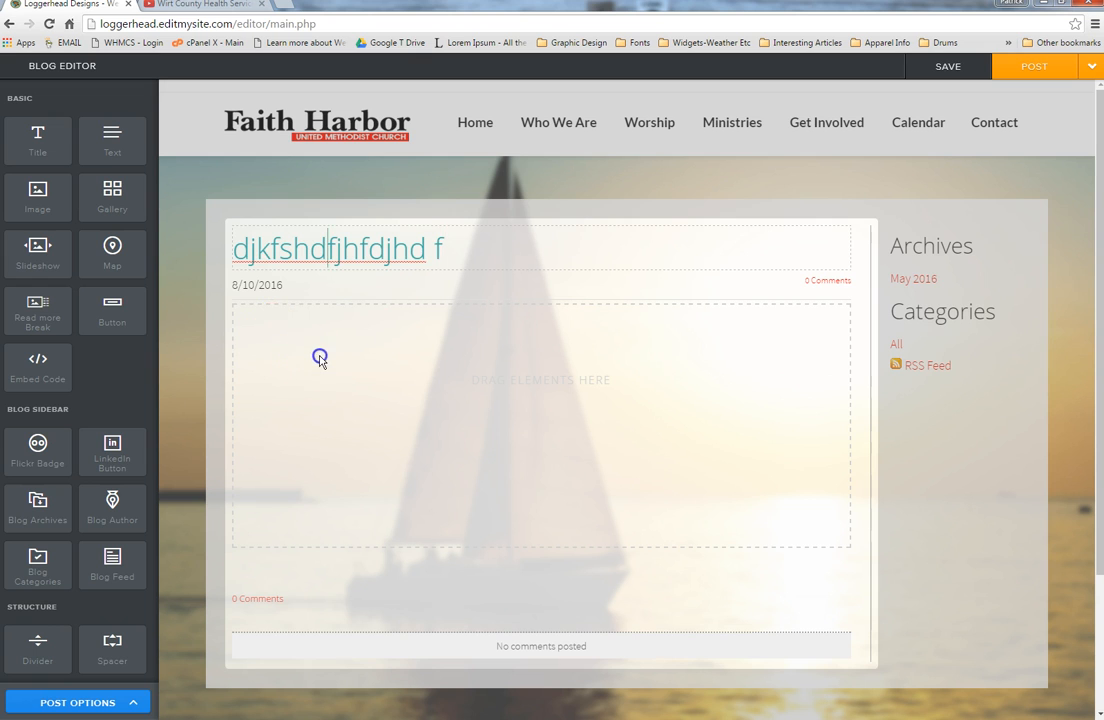
drag(100, 158, 458, 424)
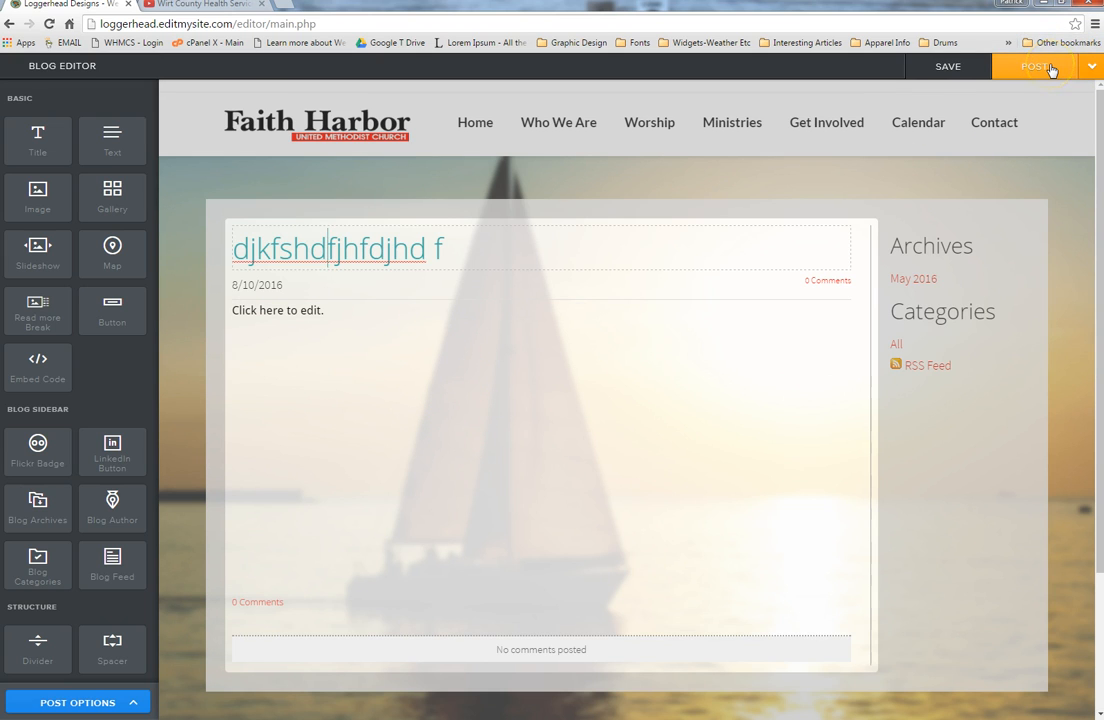
click(1089, 68)
Step: Publish the 'djkfshdfjhfdjhd f' draft post and dismiss the confirmation
click(1062, 103)
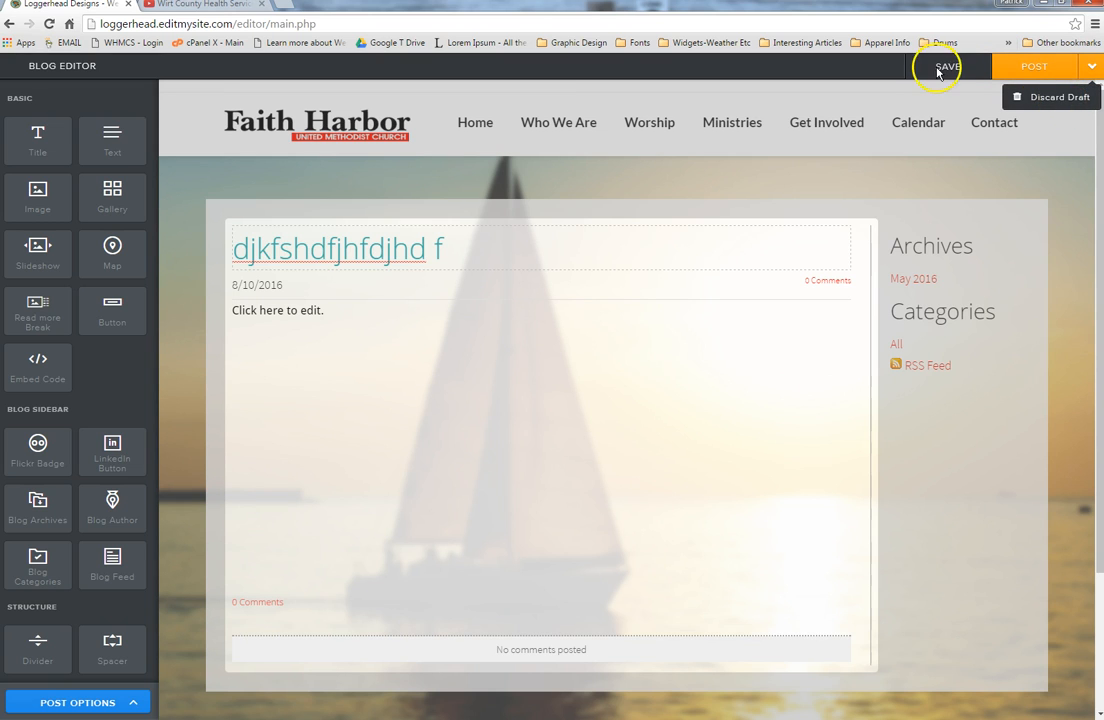
click(1035, 70)
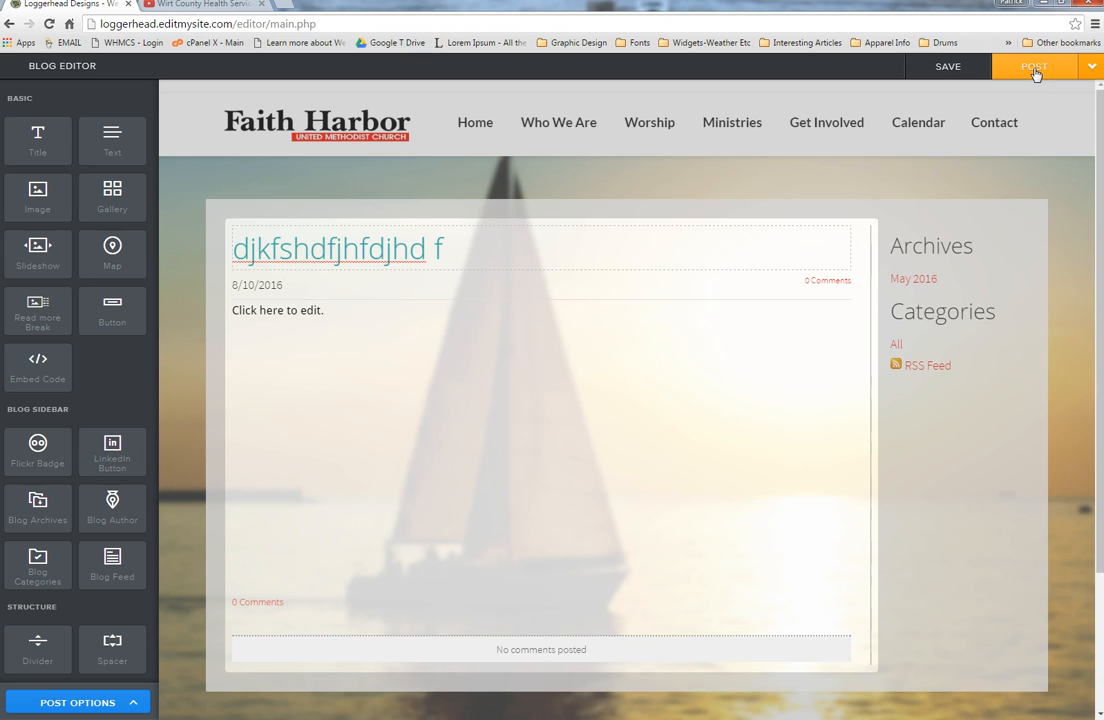
click(1036, 72)
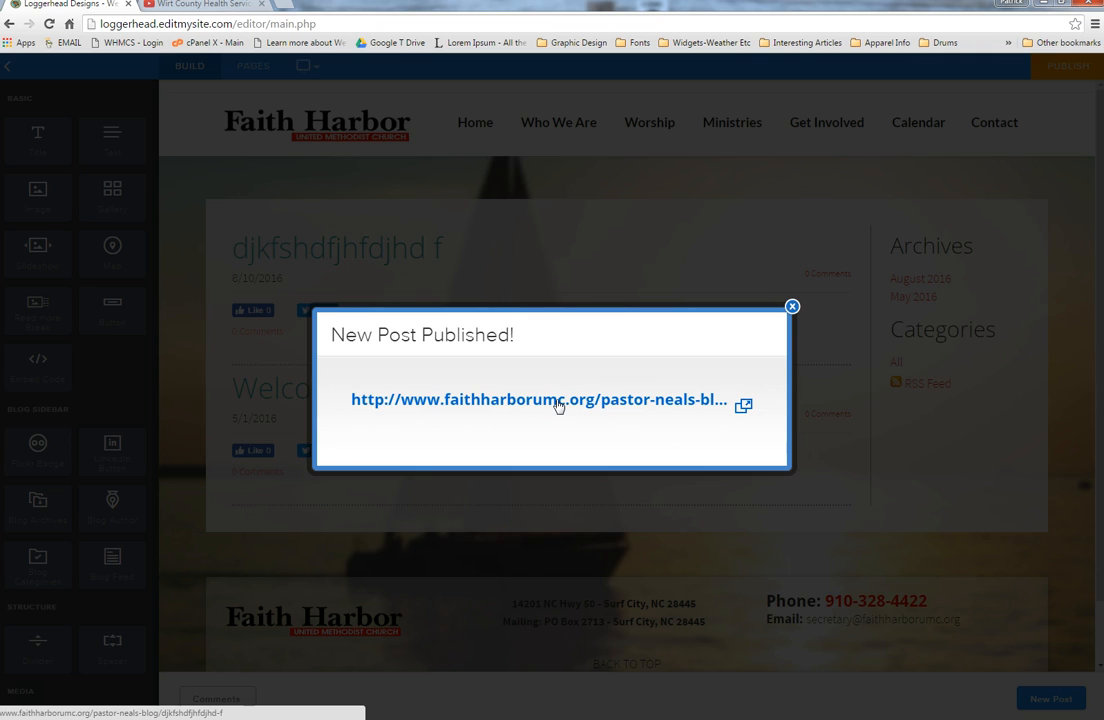
click(792, 306)
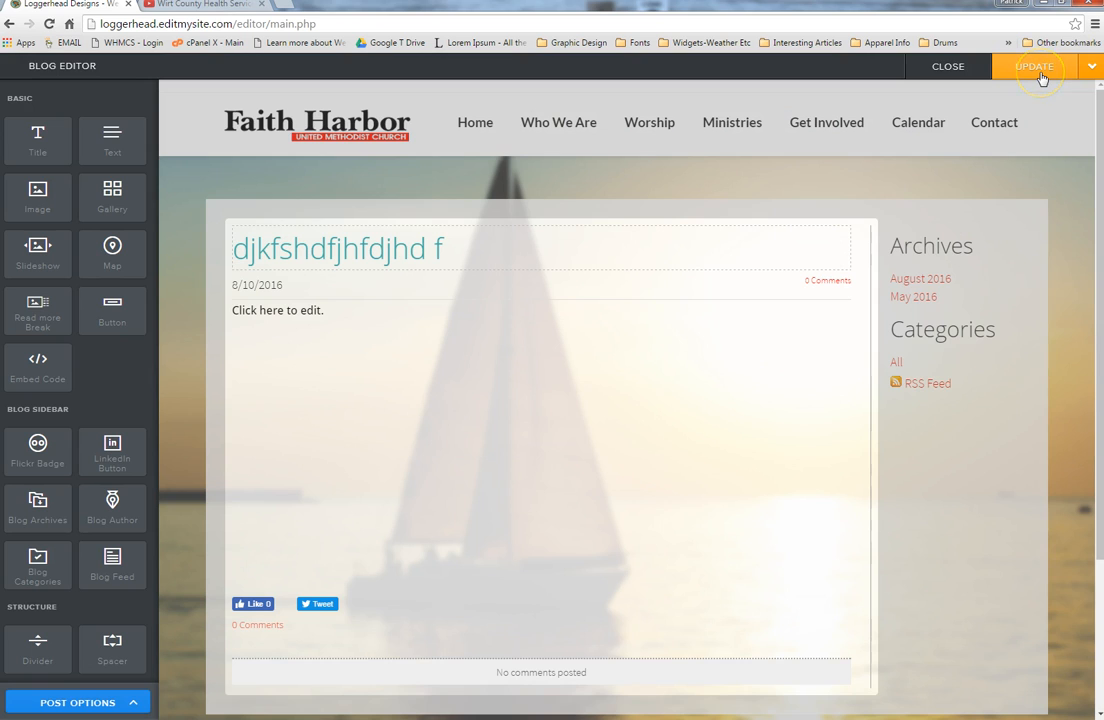
Step: Delete the test post so only 'Welcome to the new blog' remains
click(1093, 72)
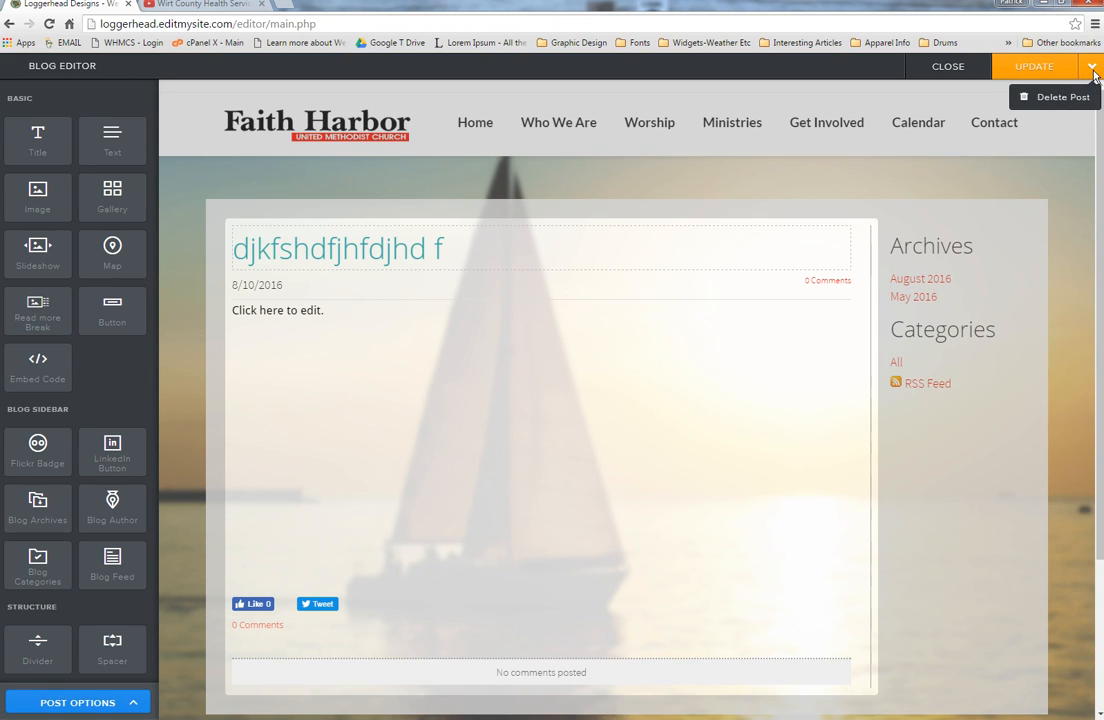
click(1062, 100)
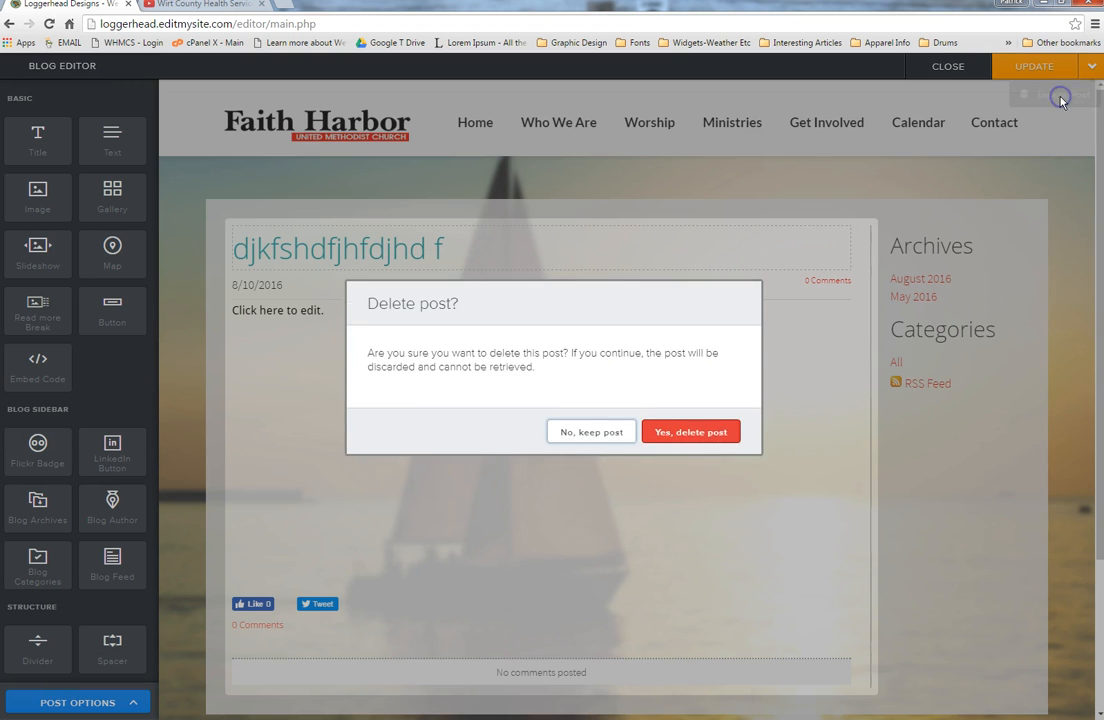
click(716, 456)
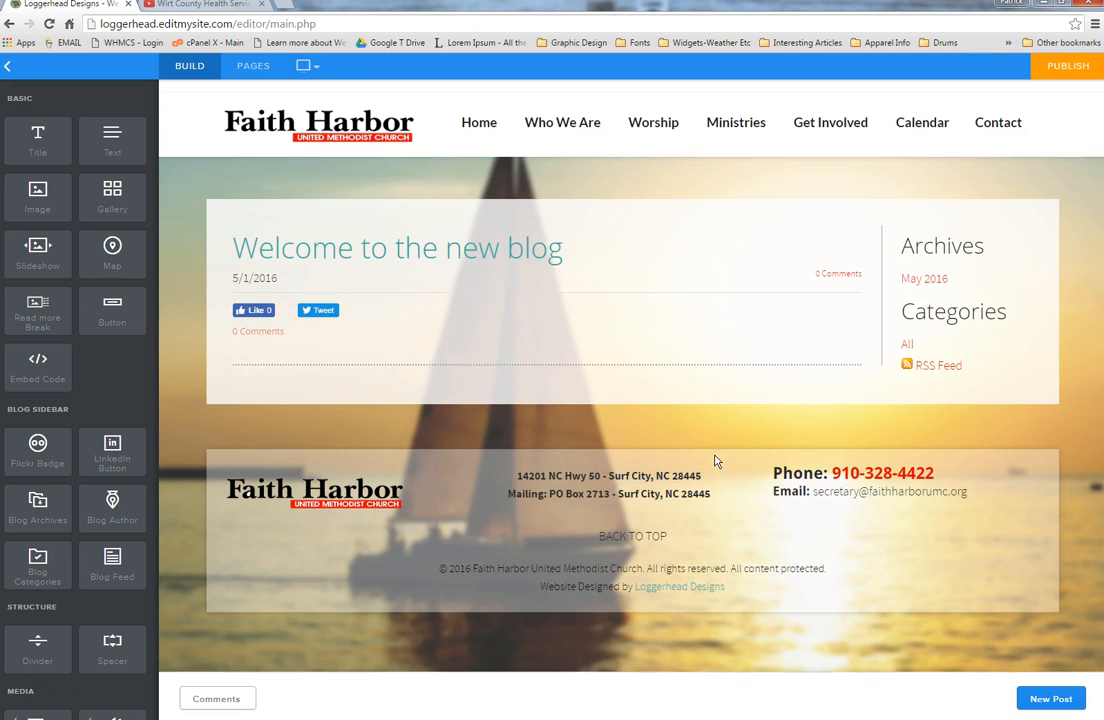
Step: Review the blog post's Post Options and Advanced settings, then close the post editor and return Home
click(605, 252)
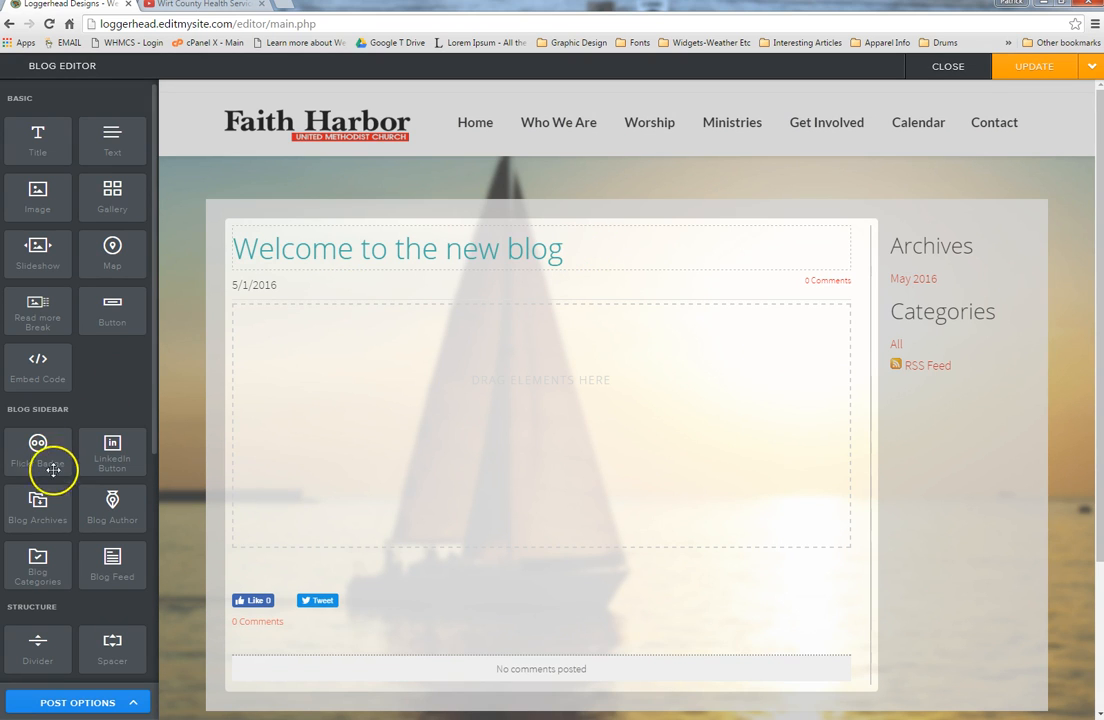
click(128, 703)
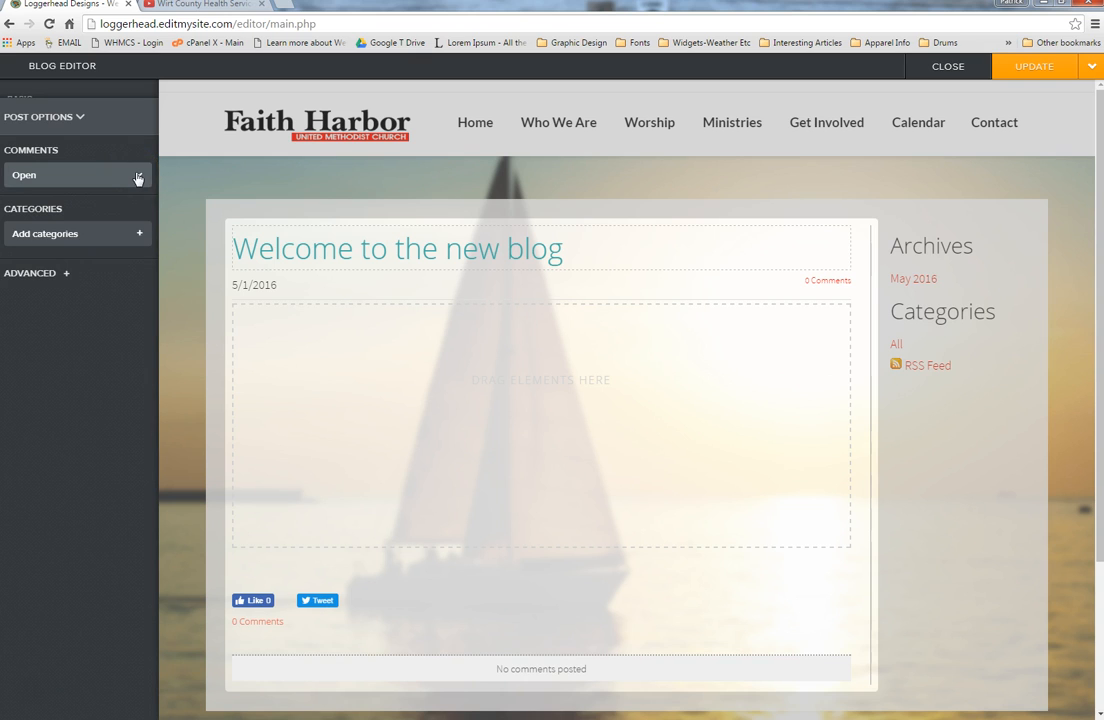
click(67, 275)
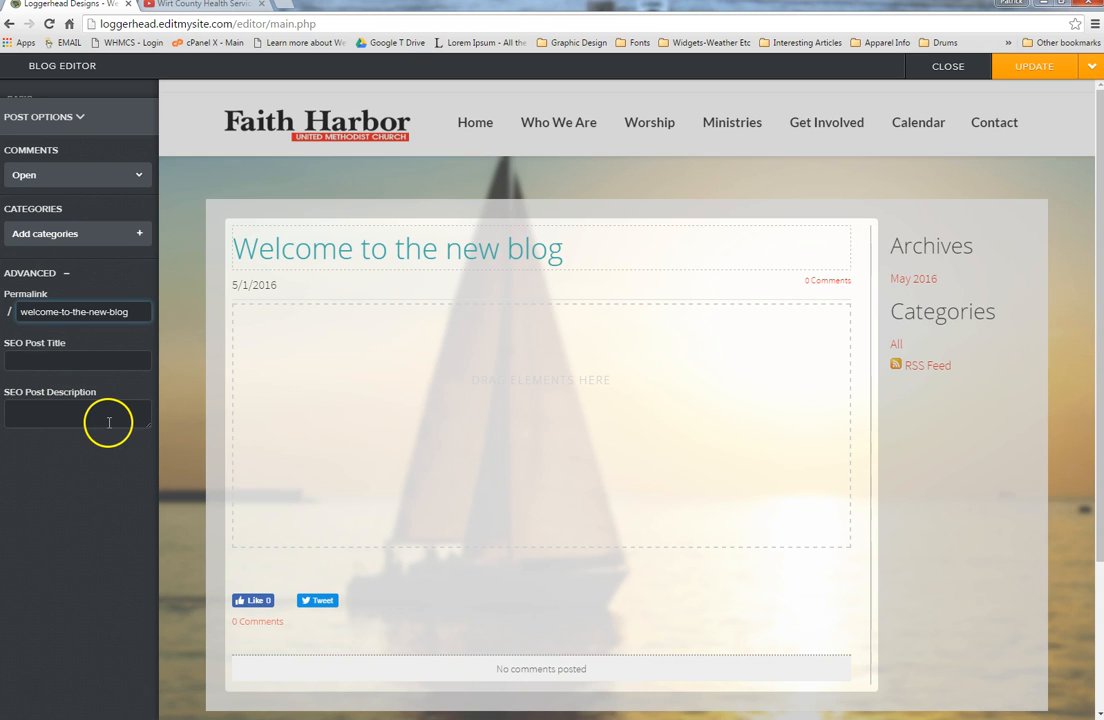
click(946, 70)
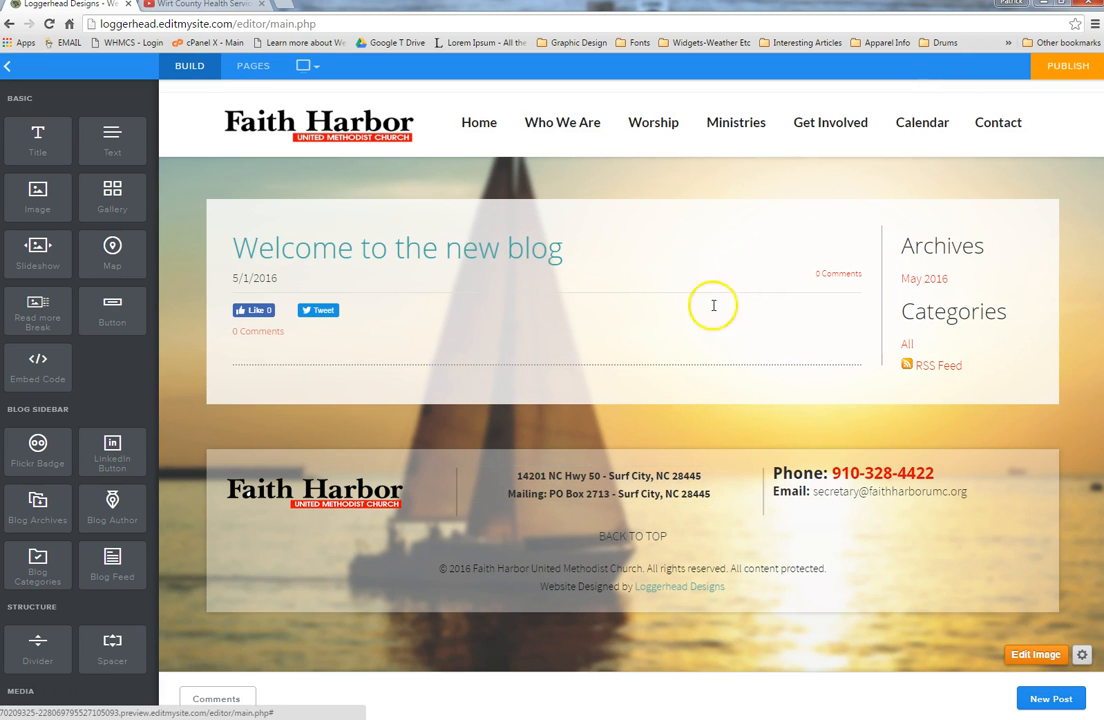
click(477, 122)
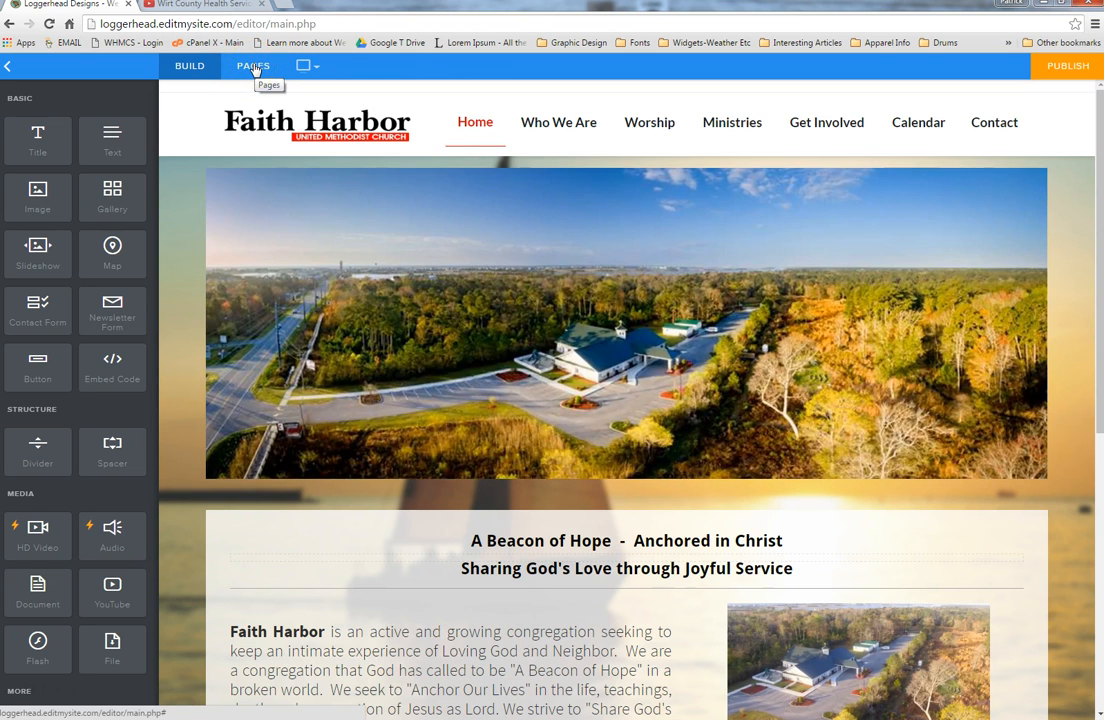
Step: In the page list, select Our Location, try reordering pages, and bring up the new-page types
click(253, 67)
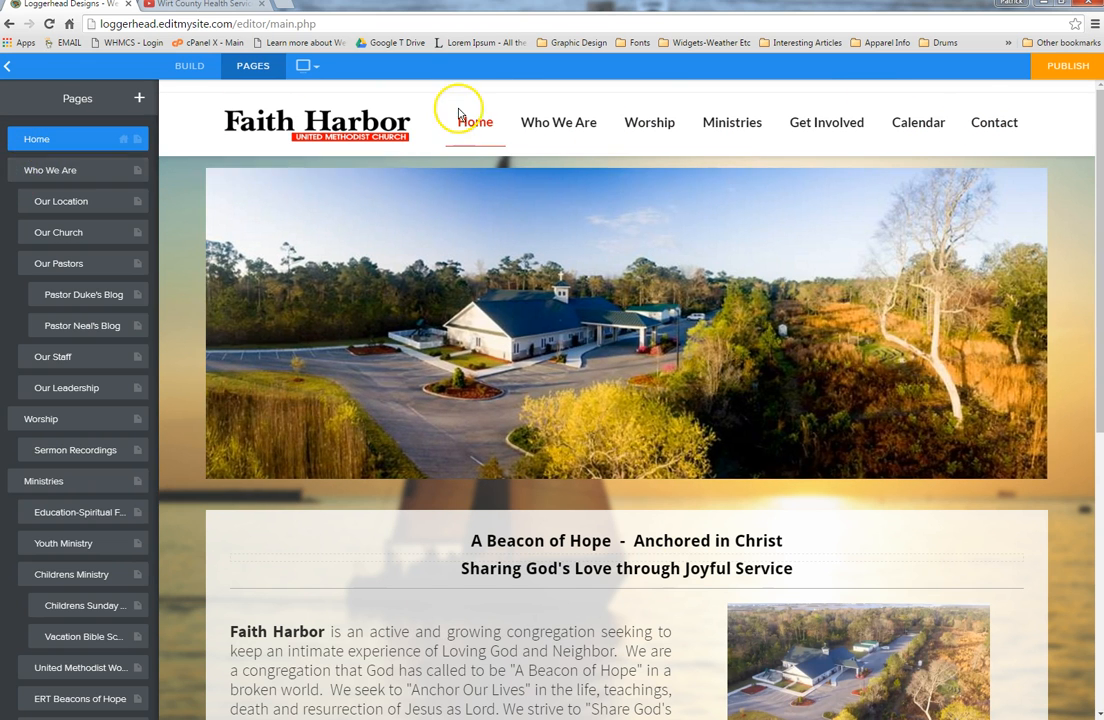
mouse_move(540, 125)
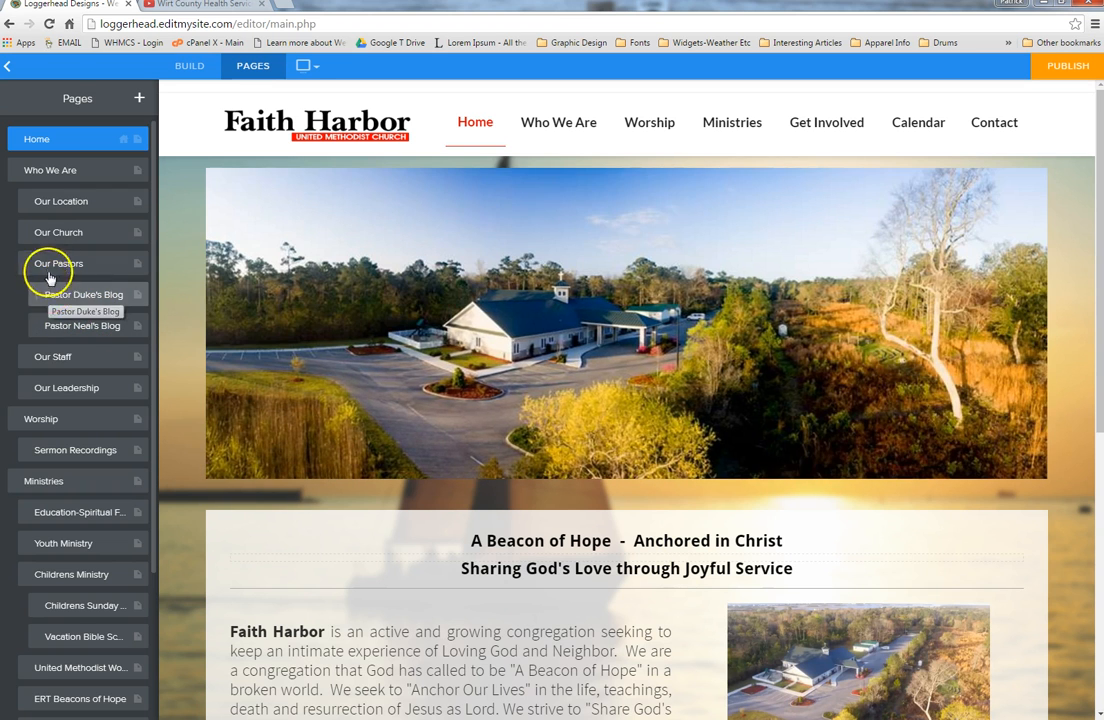
click(28, 202)
mouse_move(22, 201)
mouse_down()
mouse_move(30, 251)
mouse_move(21, 200)
mouse_up()
click(74, 298)
drag(74, 302, 57, 255)
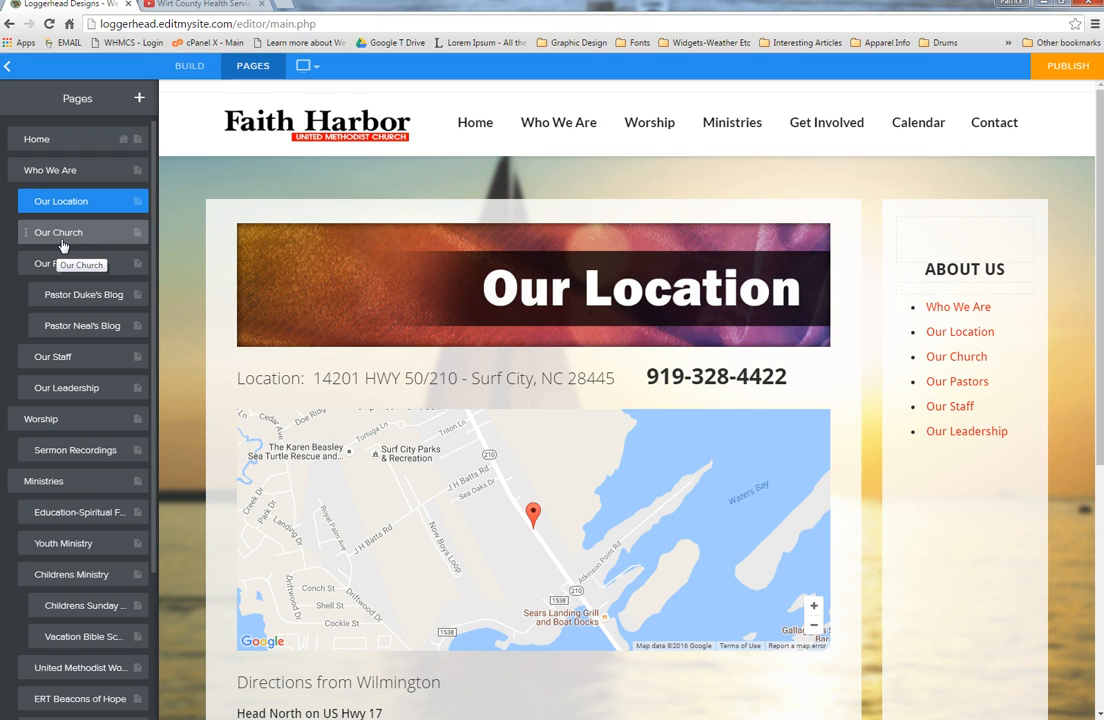
click(138, 98)
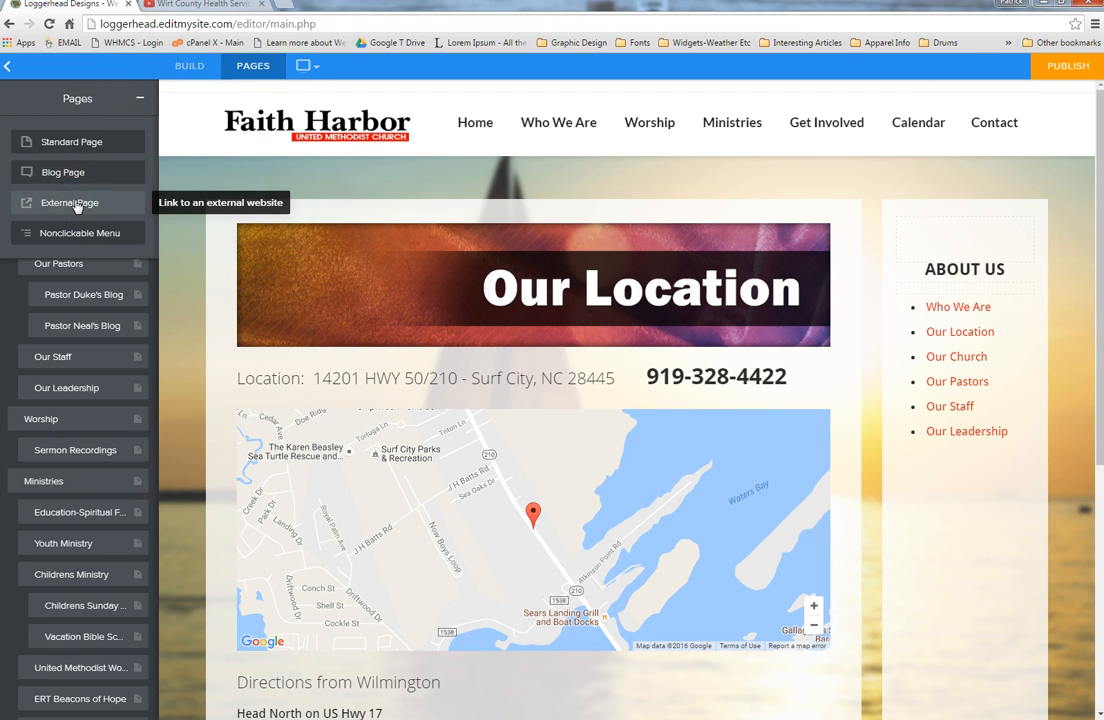
Step: Create a Standard Page named 'VBS Sign UP' with Header Type set to No Header, and save it
click(85, 142)
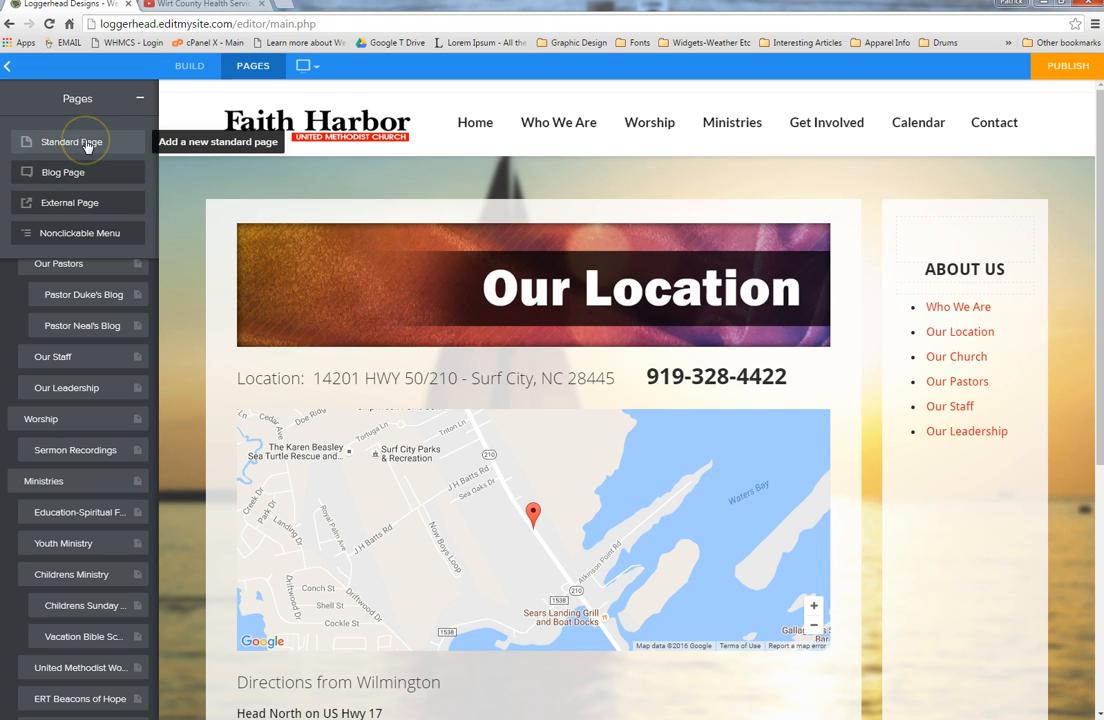
click(79, 161)
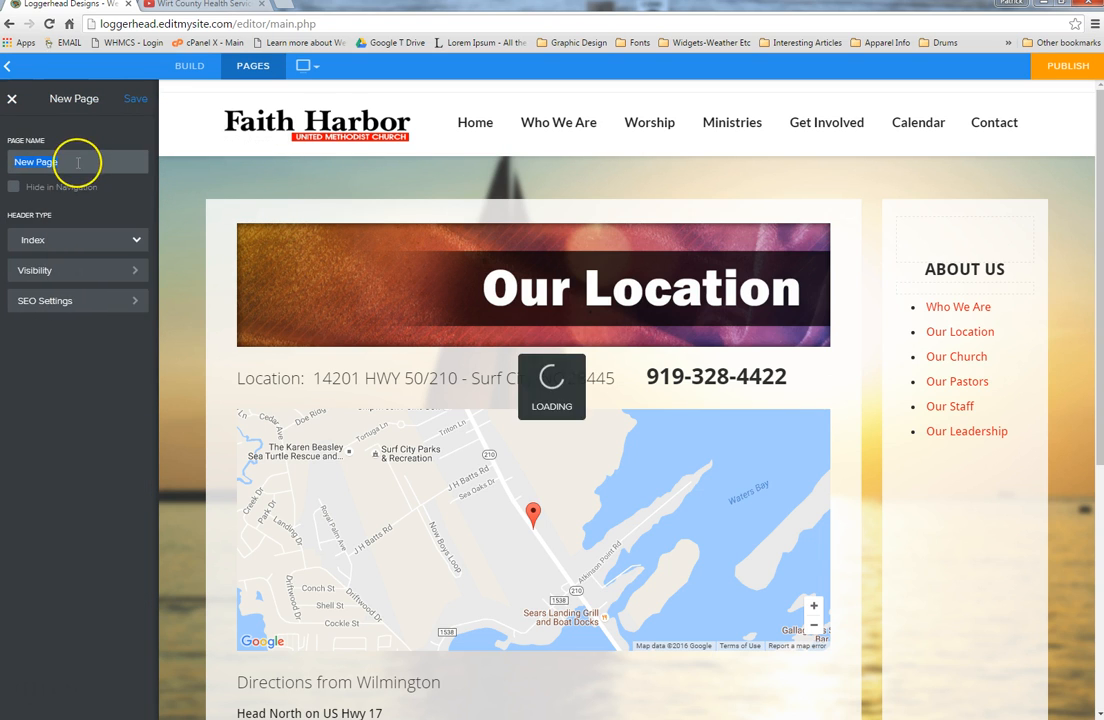
text(VBS Sign UP)
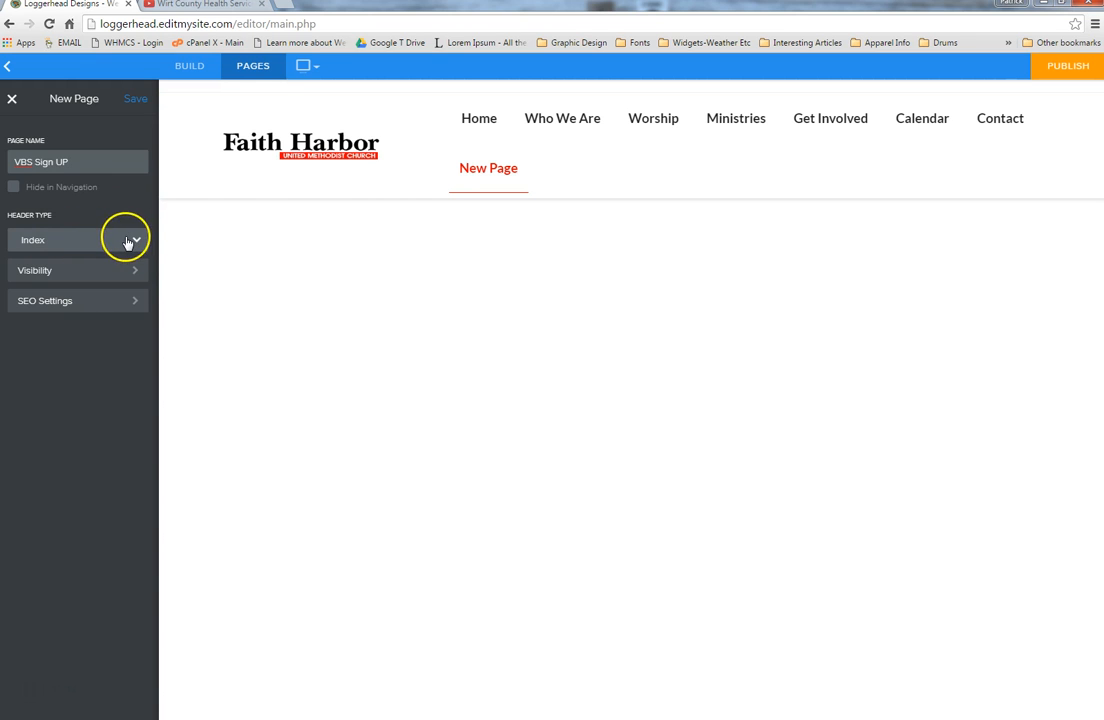
click(128, 240)
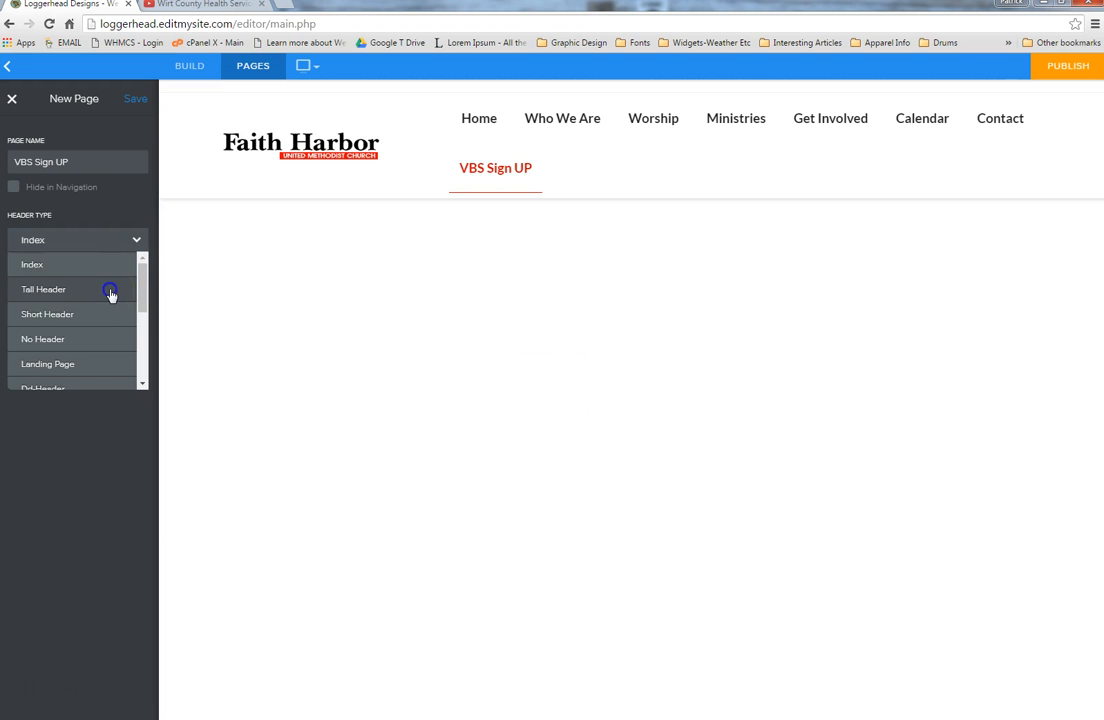
click(110, 290)
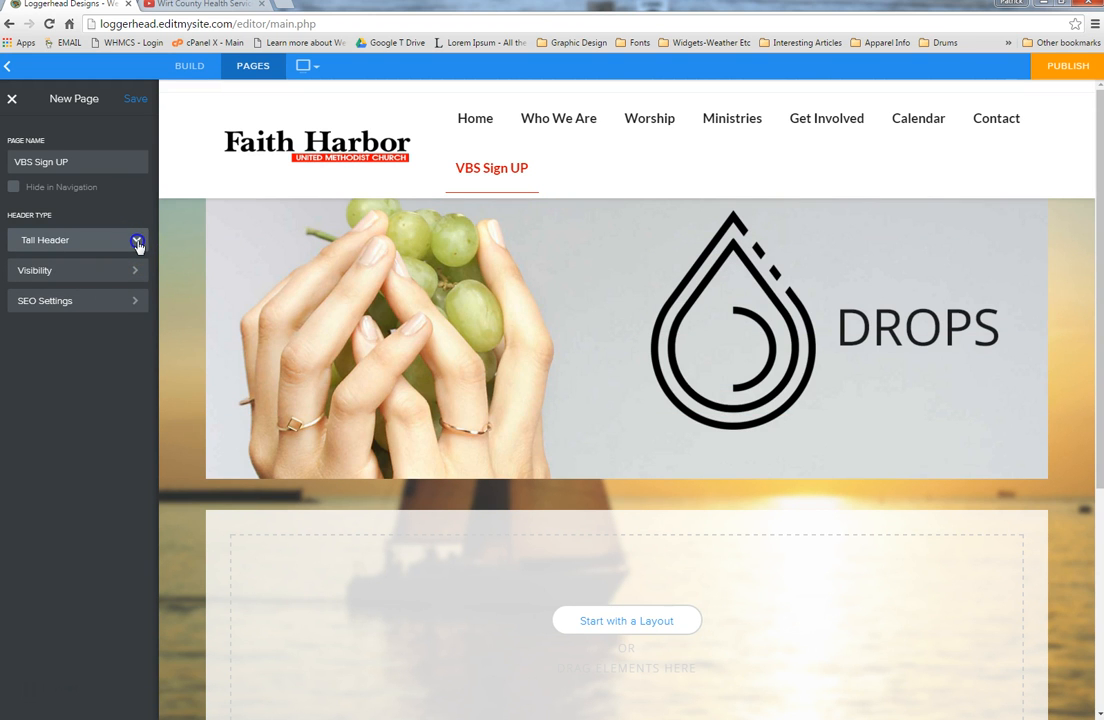
click(138, 242)
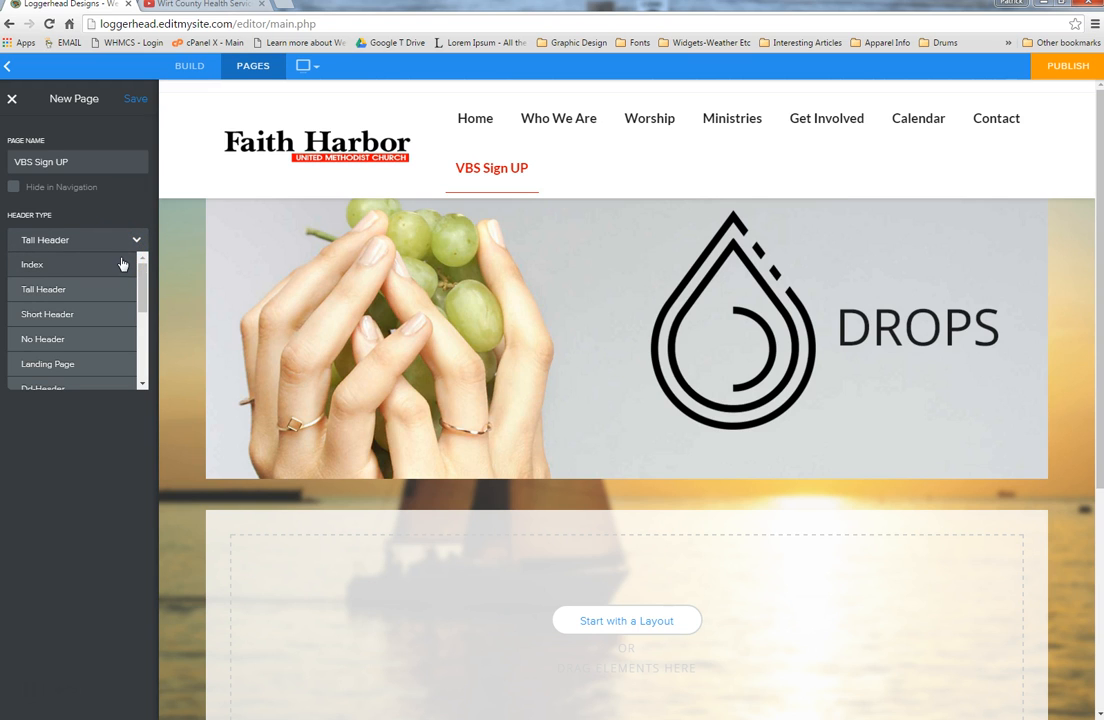
click(100, 337)
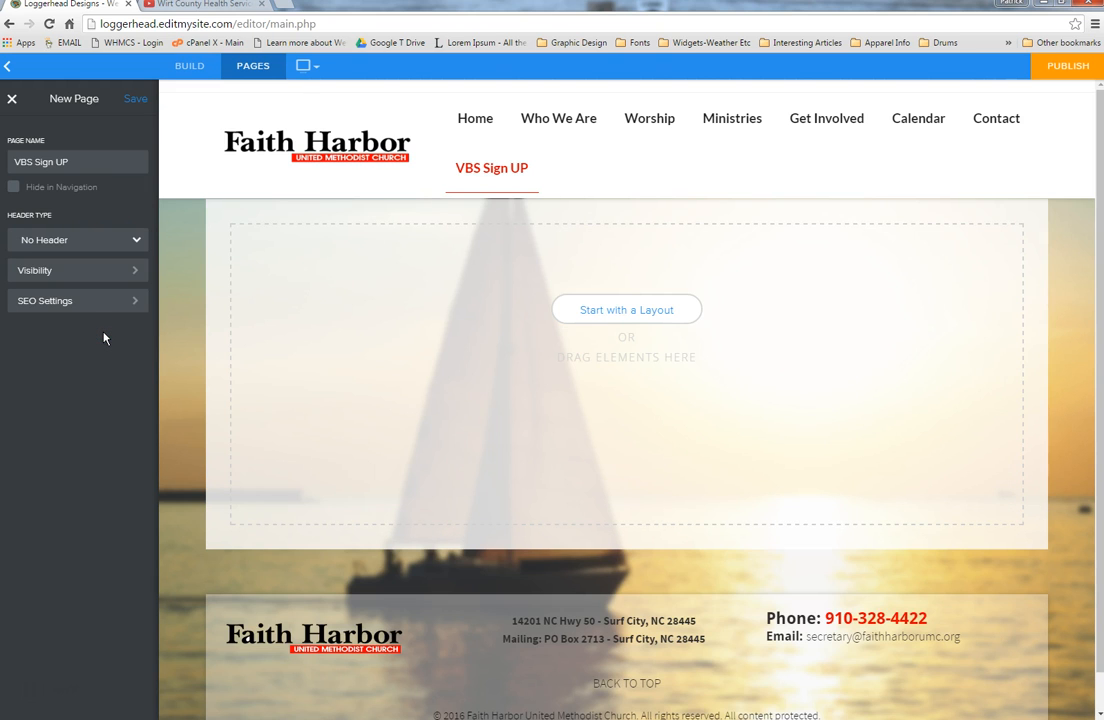
click(127, 104)
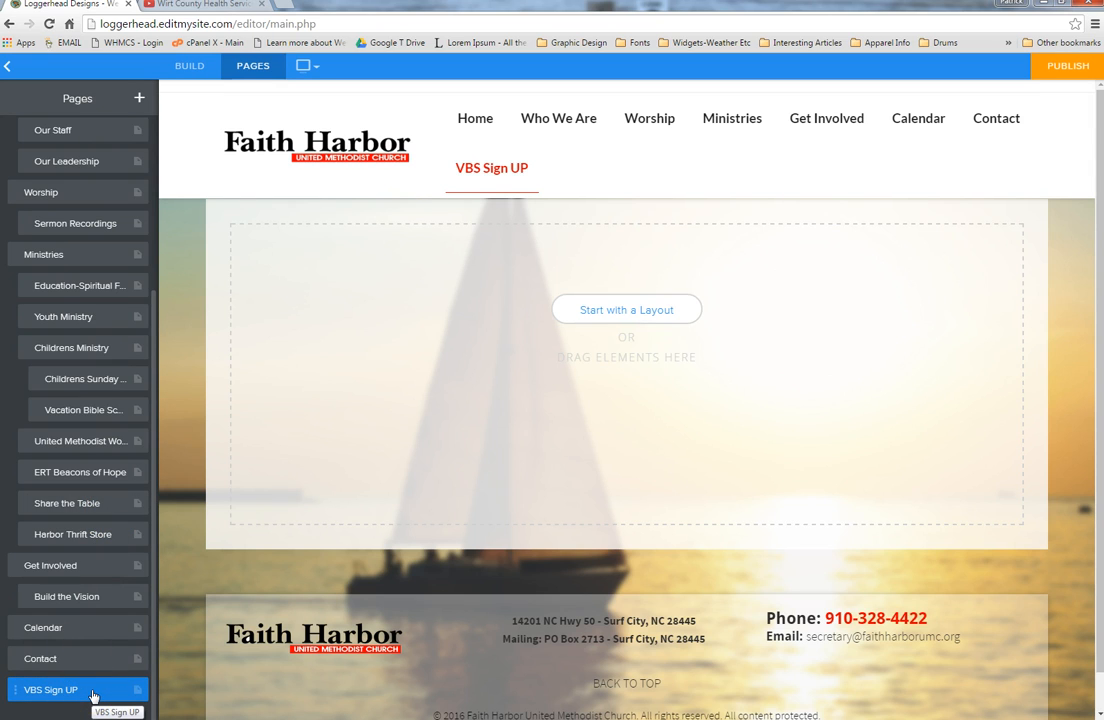
Step: Nest the VBS Sign UP page under Childrens Ministry, then delete it from its page settings
drag(93, 696, 105, 382)
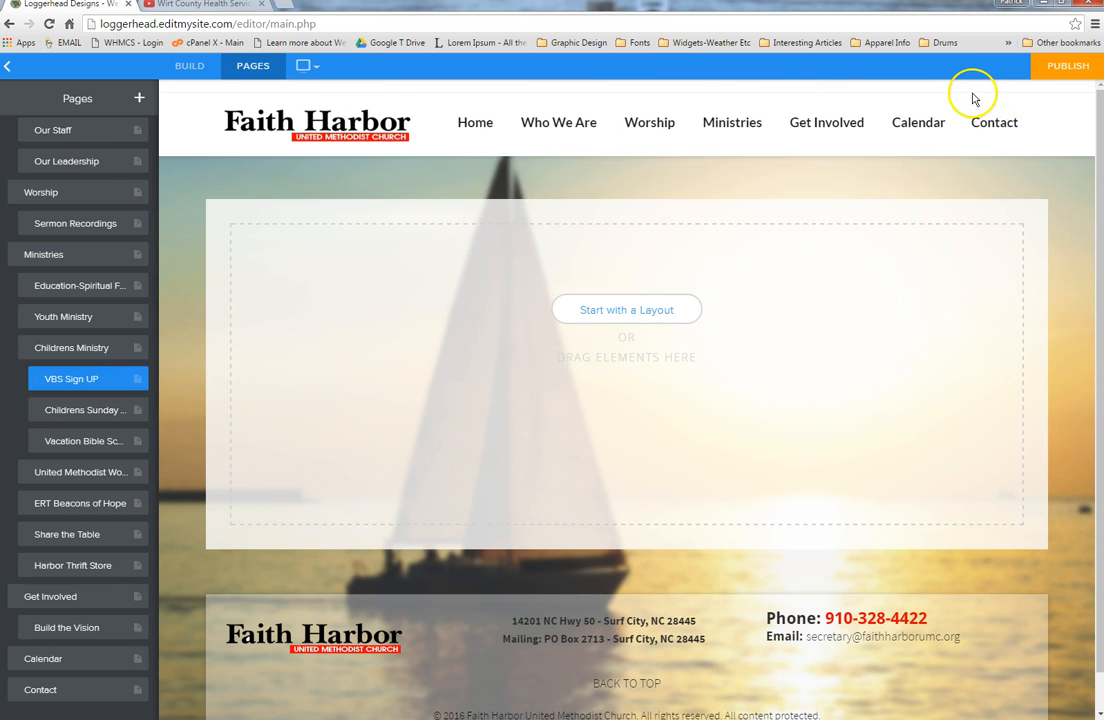
mouse_move(733, 124)
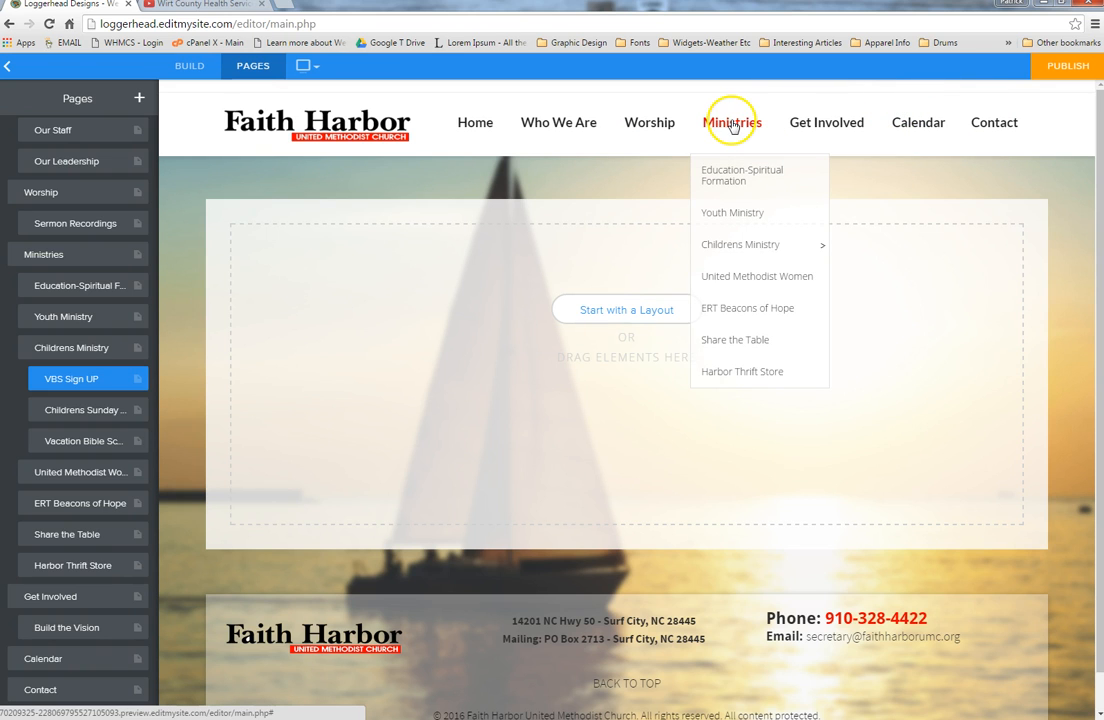
mouse_move(764, 246)
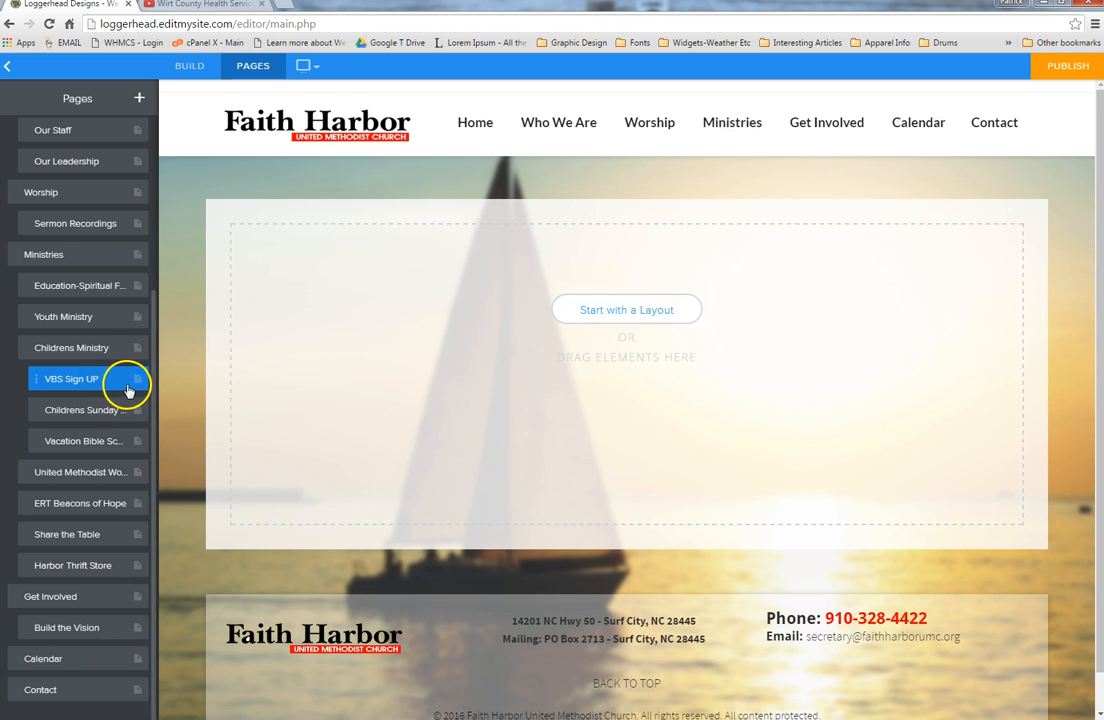
click(110, 382)
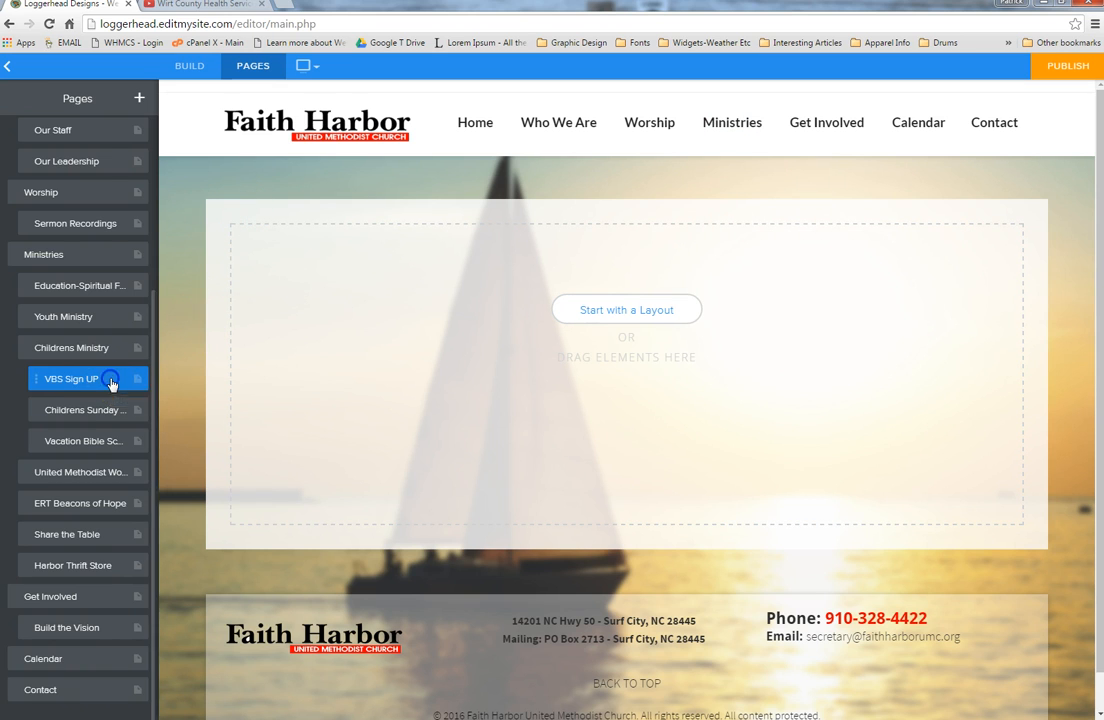
click(113, 368)
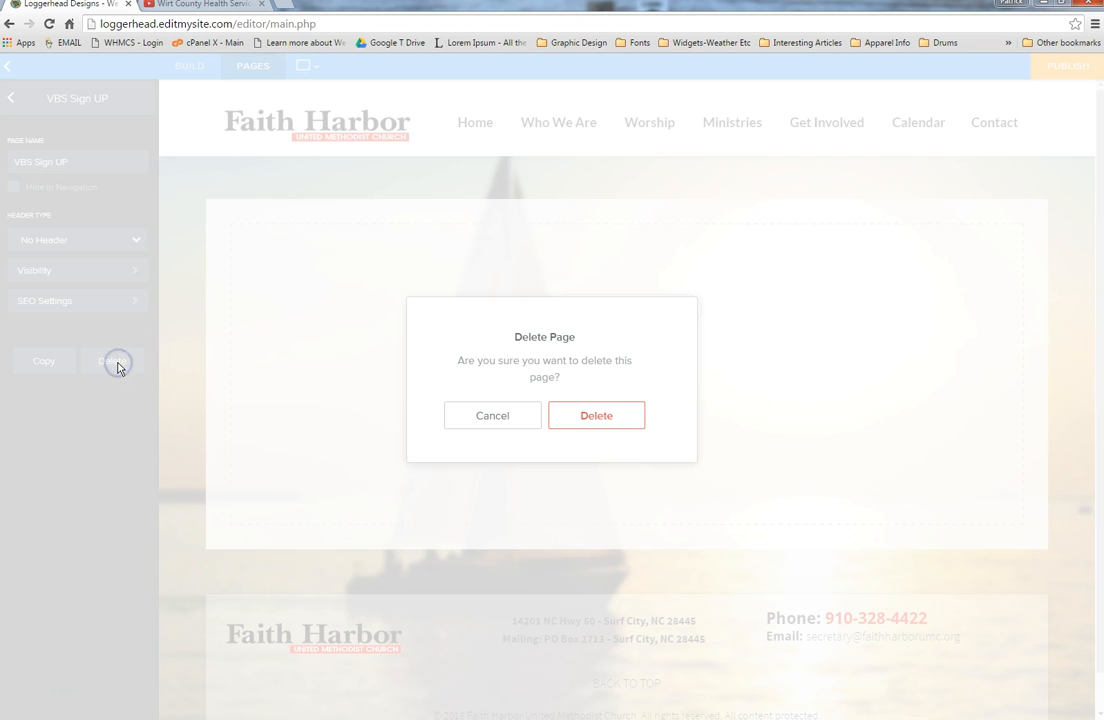
click(619, 418)
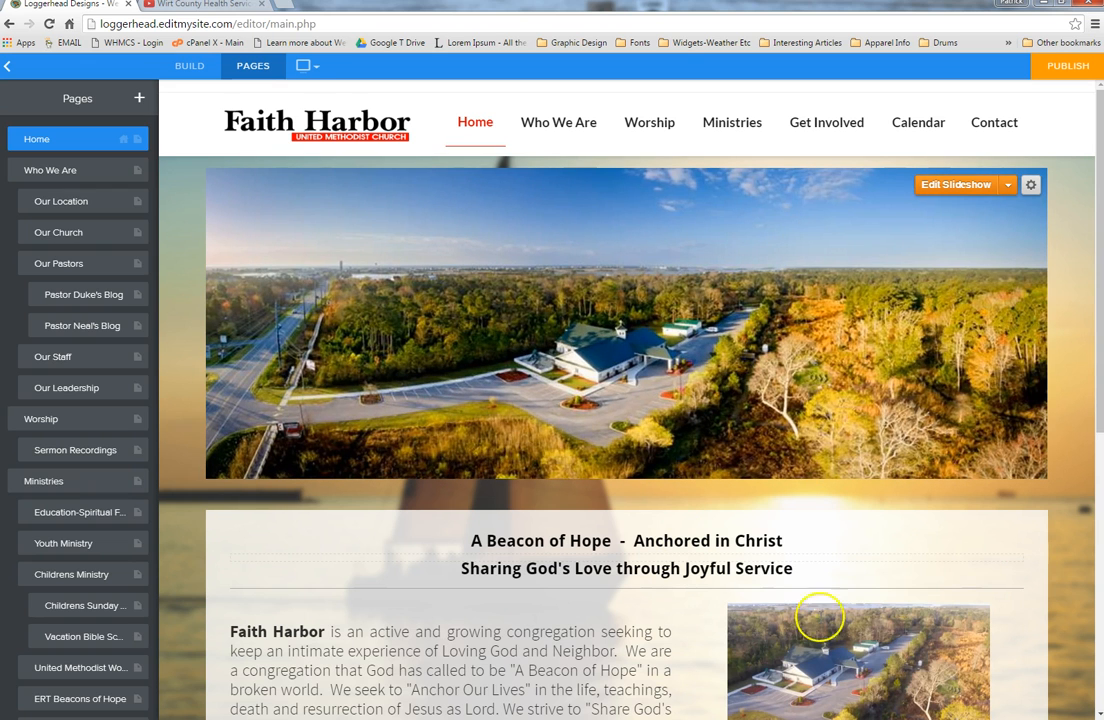
click(189, 67)
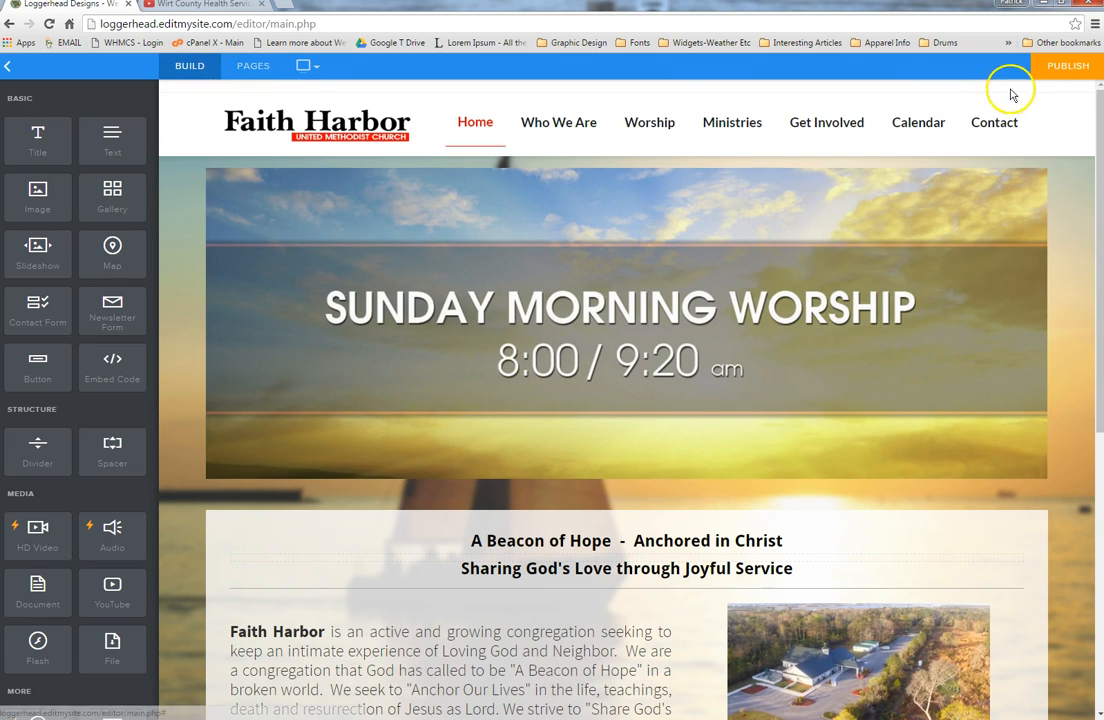
click(1066, 70)
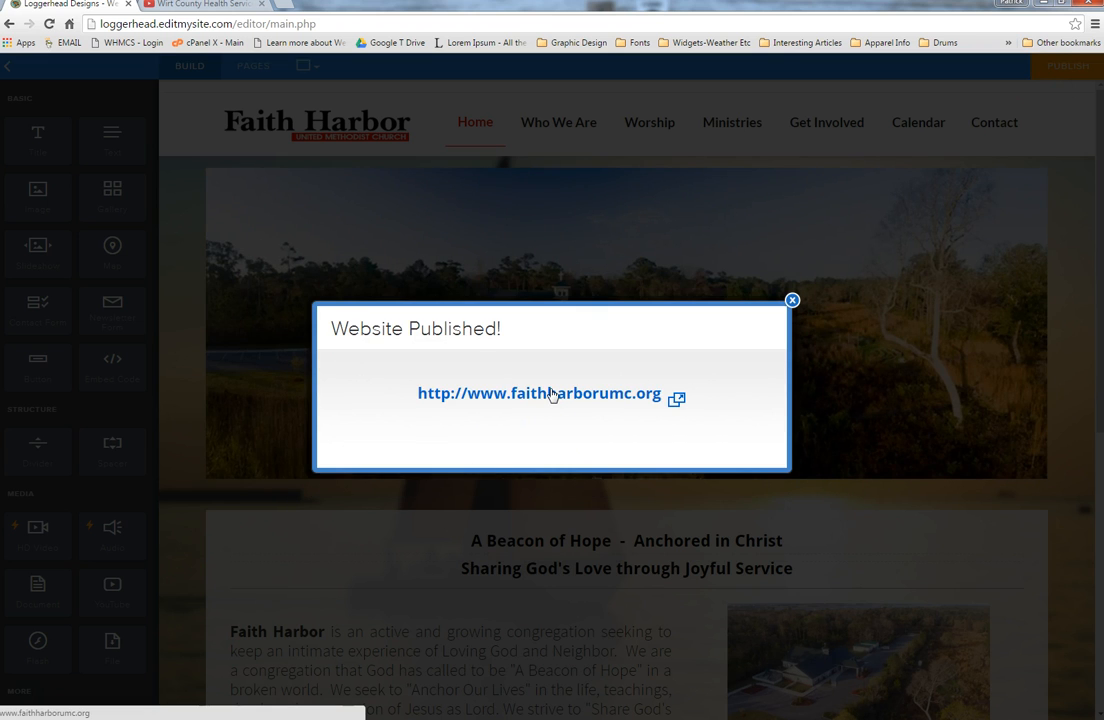
click(551, 393)
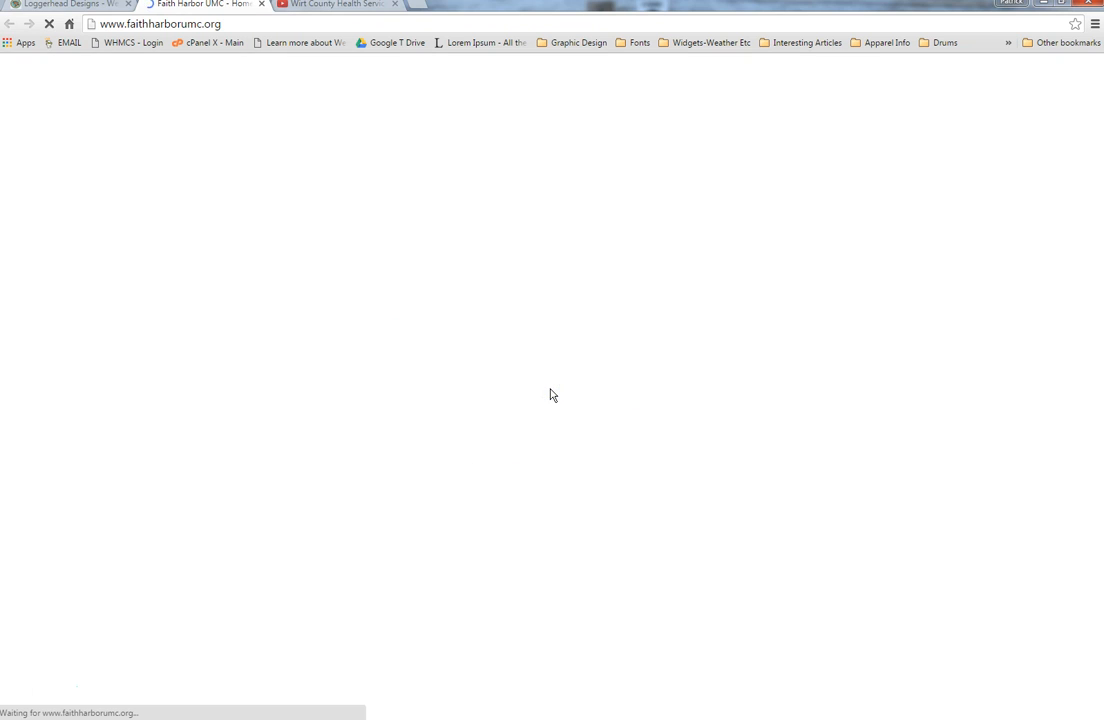
scroll(552, 397, down, 5)
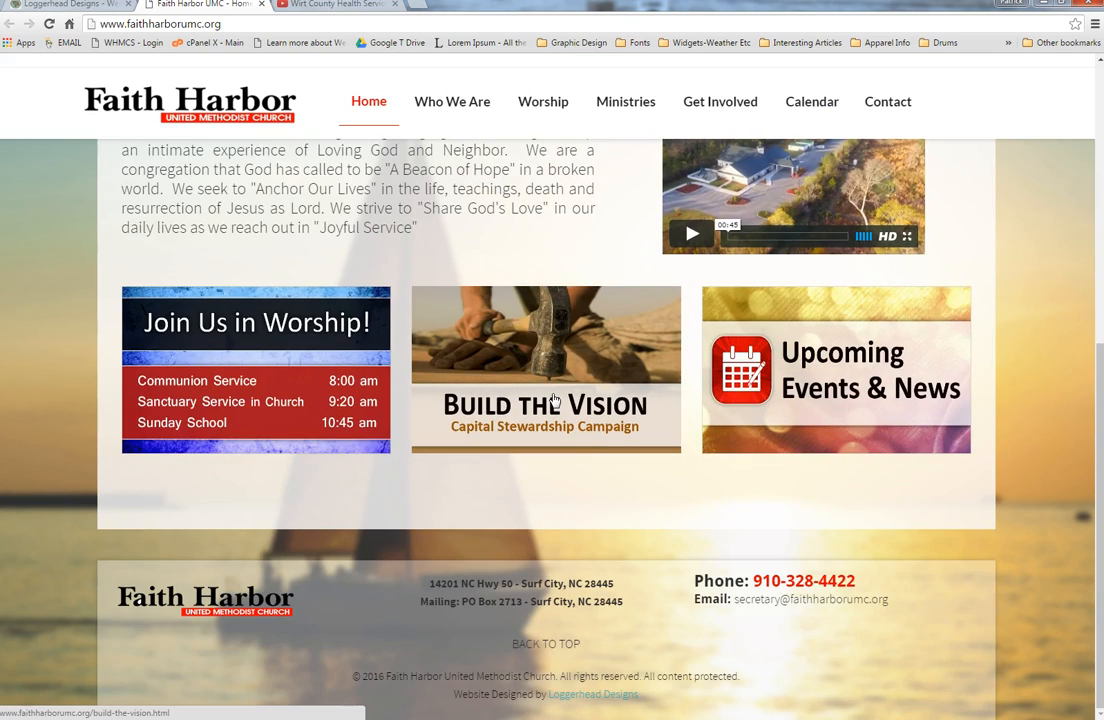
scroll(553, 400, up, 6)
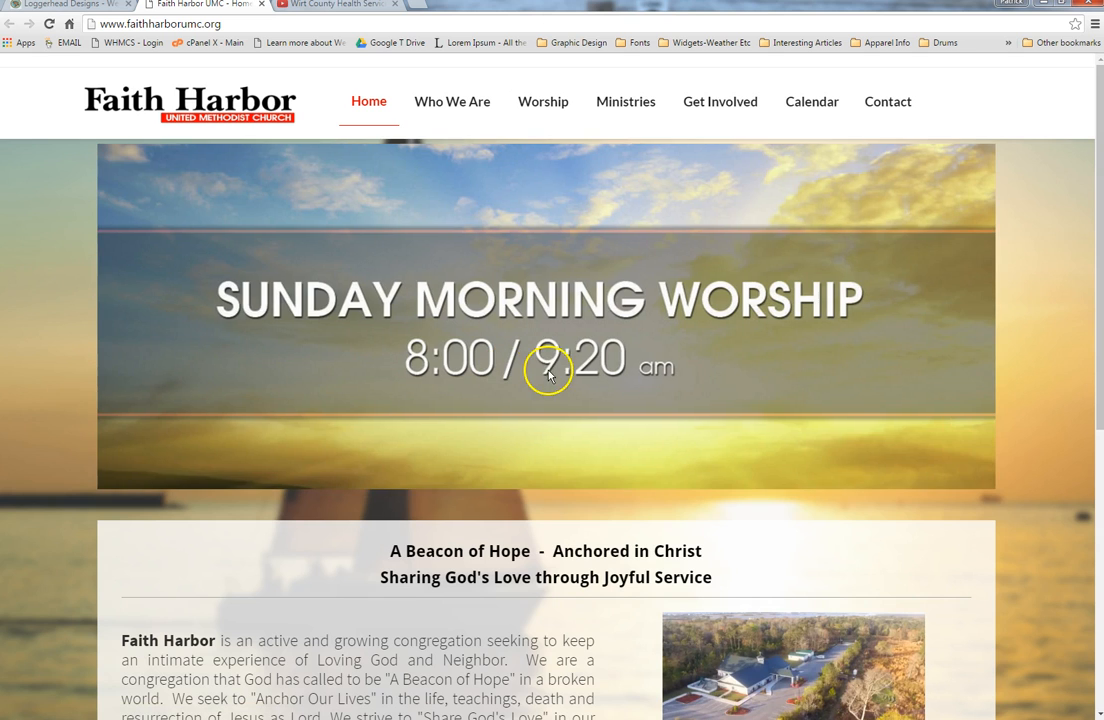